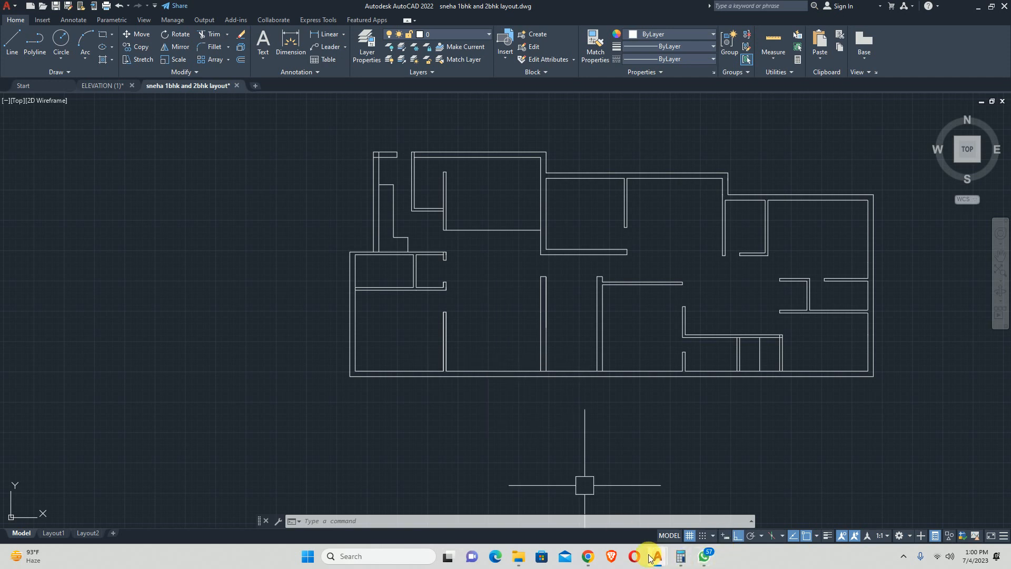
Switch to the Google Meet call, check its raised-hand queue, and return to the floor plan in AutoCAD.
mouse_move(597, 562)
click(544, 511)
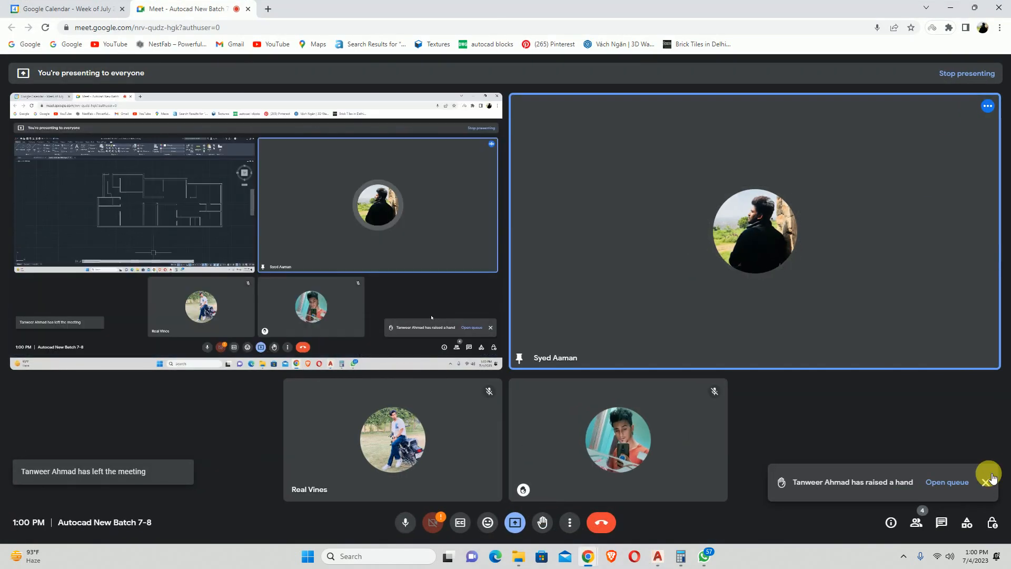
click(933, 483)
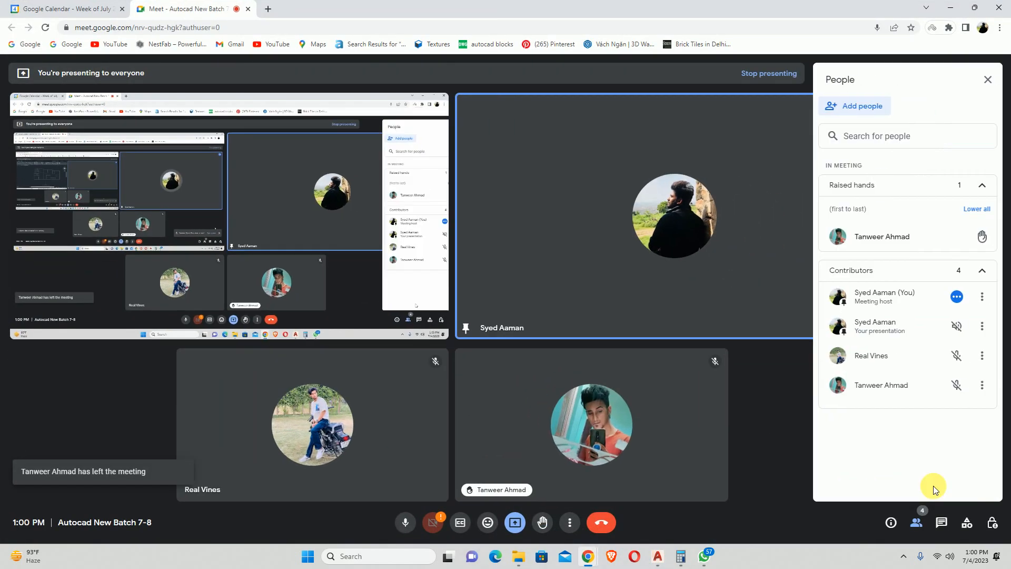
click(950, 7)
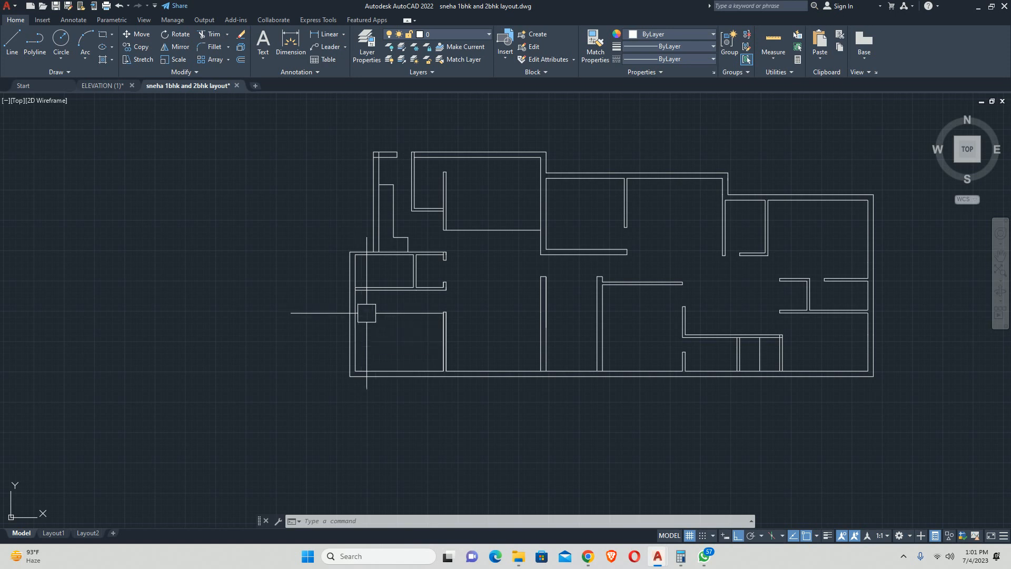
scroll(402, 372, up, 4)
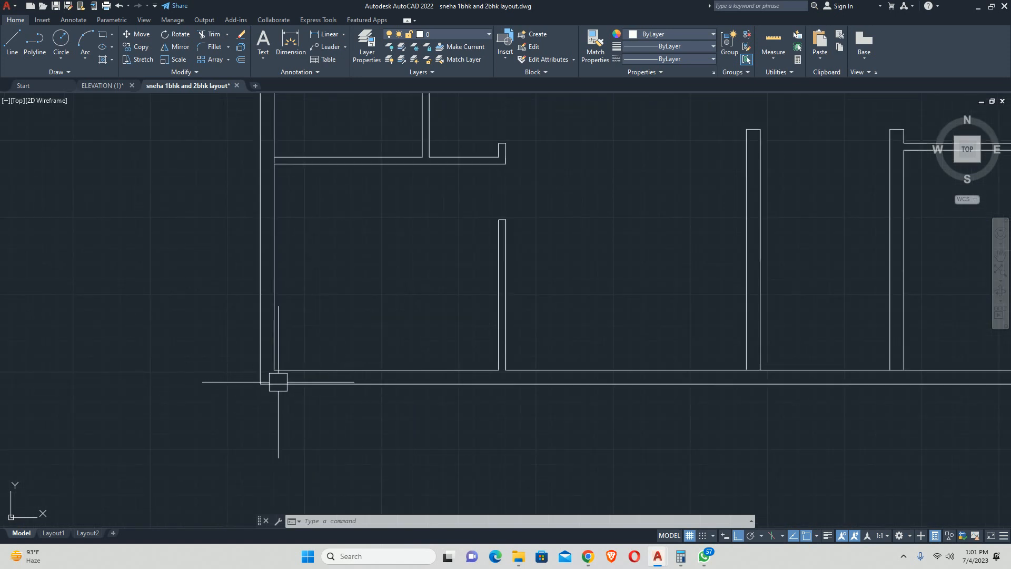
middle_drag(284, 348, 280, 388)
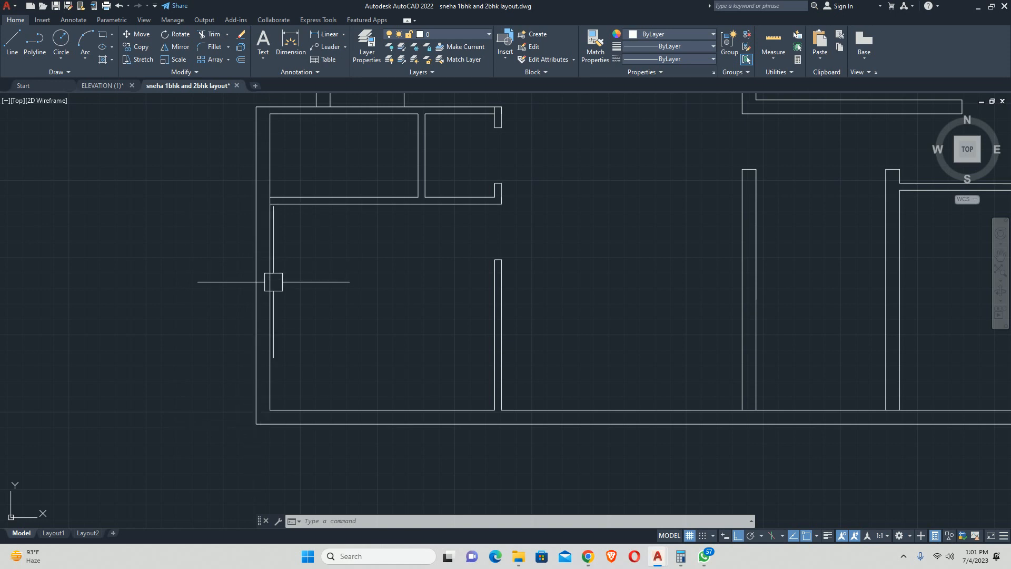
middle_drag(275, 209, 264, 269)
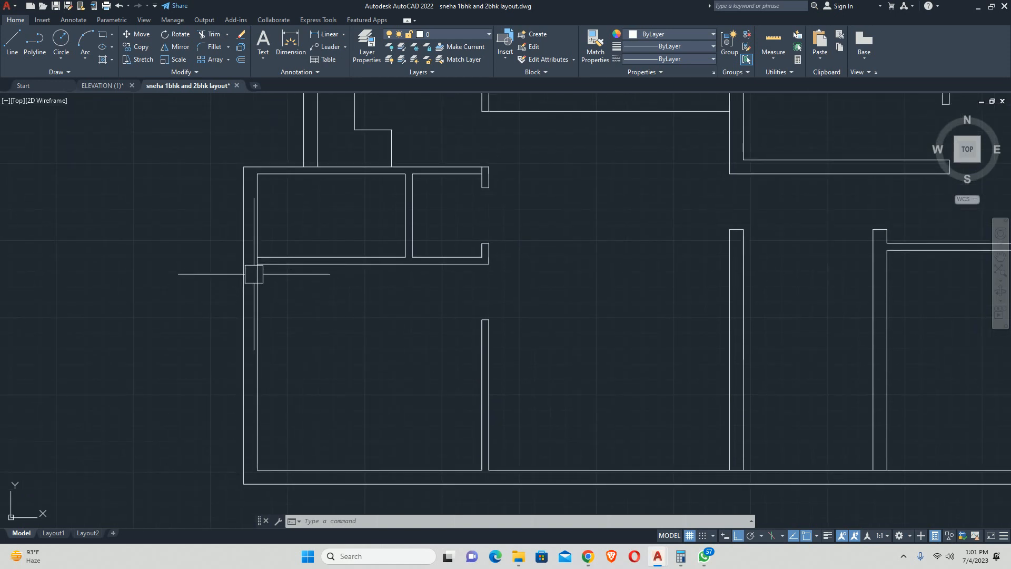
middle_drag(253, 271, 233, 358)
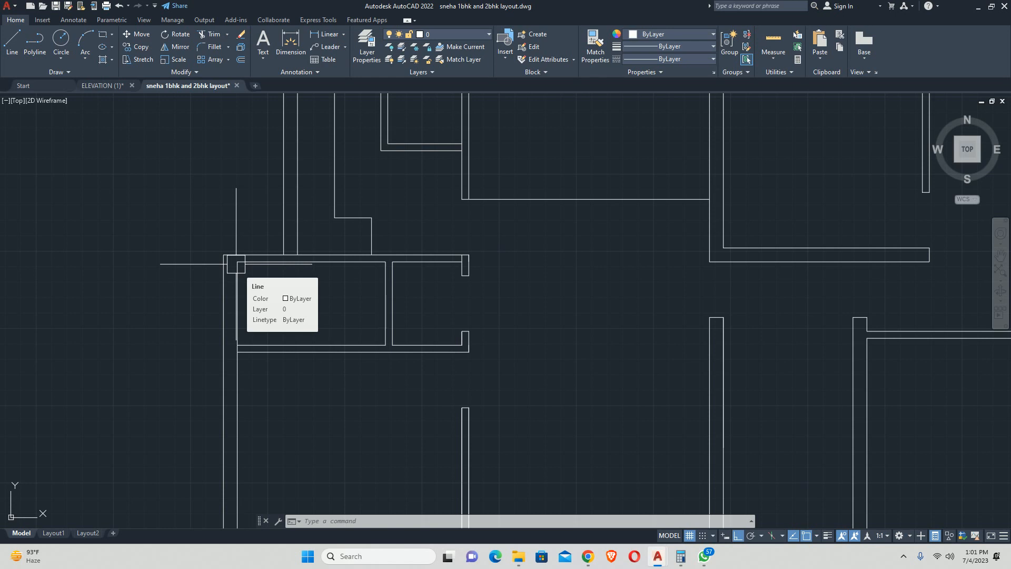
scroll(236, 264, down, 5)
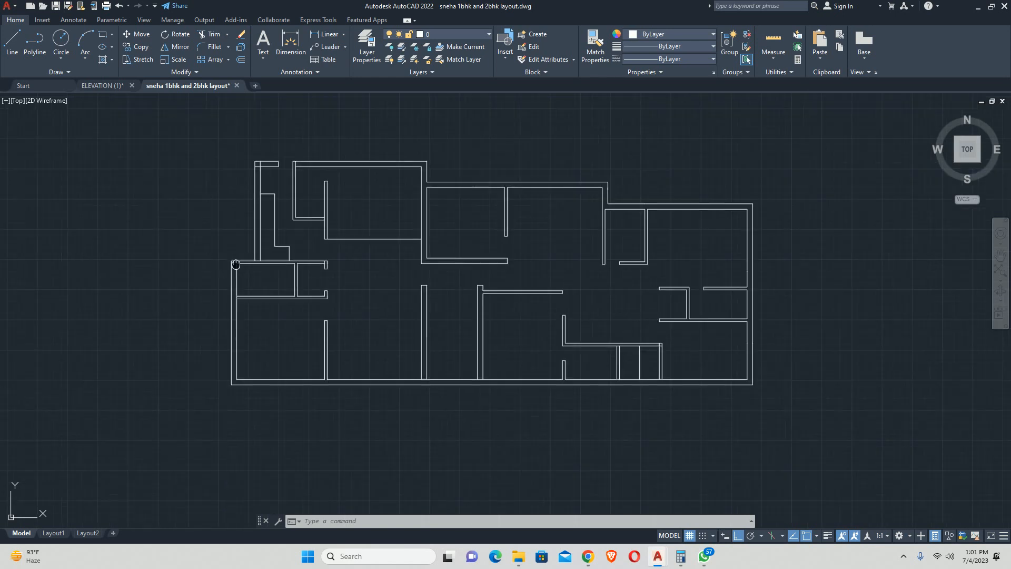
Measure the length of the plan's west exterior wall with a linear dimension preview, without placing the dimension.
text(DLI)
key(Return)
key(Return)
scroll(221, 278, up, 2)
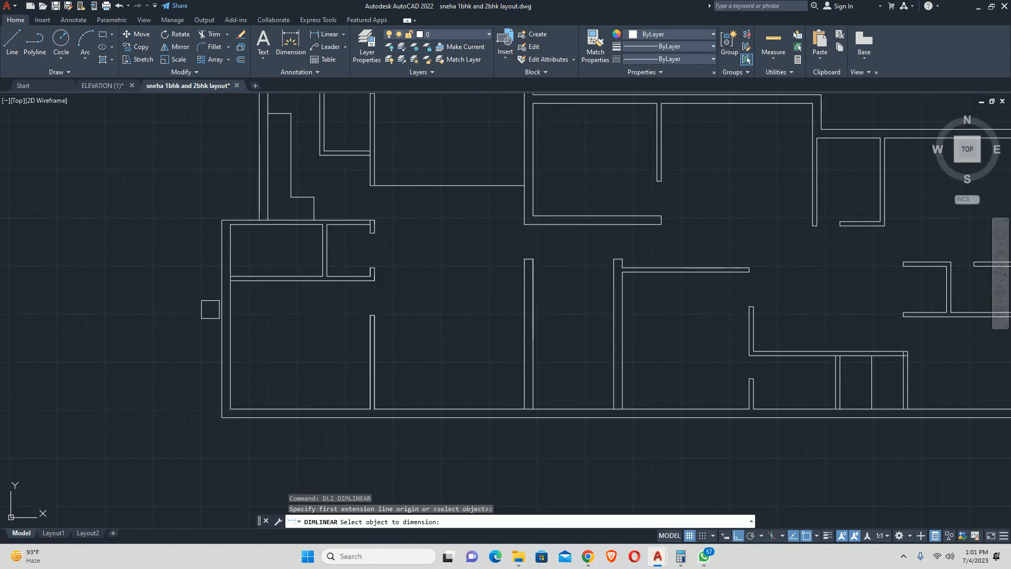
click(213, 310)
scroll(203, 314, up, 4)
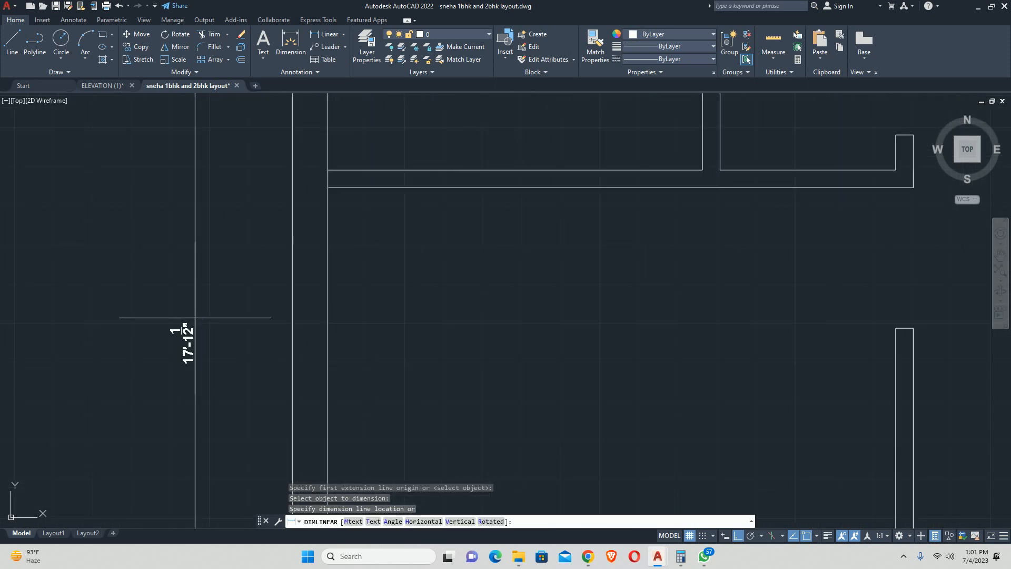
key(Escape)
scroll(242, 316, down, 4)
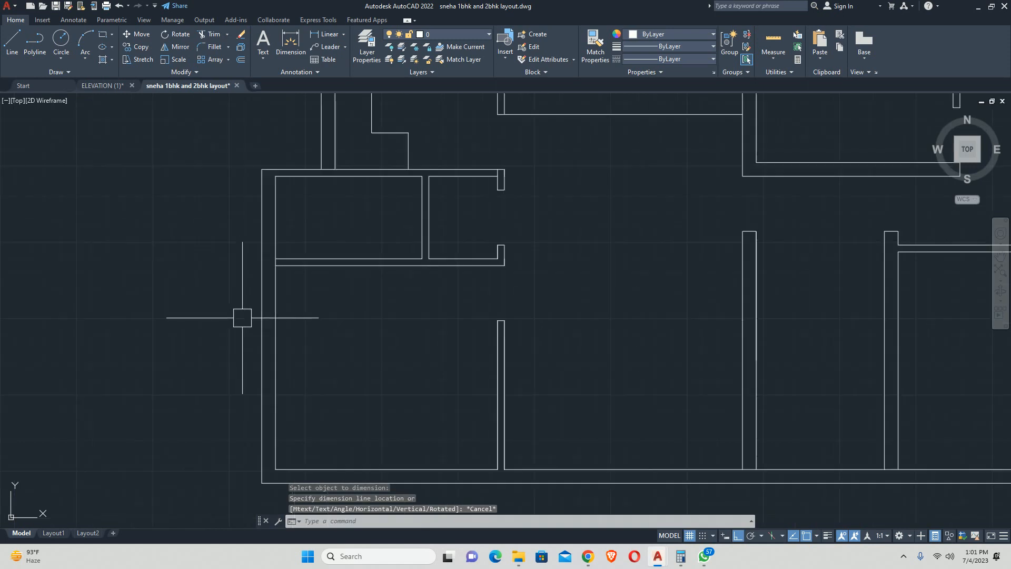
key(Escape)
key(Escape)
Create a new layer in the layer manager and name it CE-STRUCTURE-COLU.
middle_drag(241, 364, 239, 334)
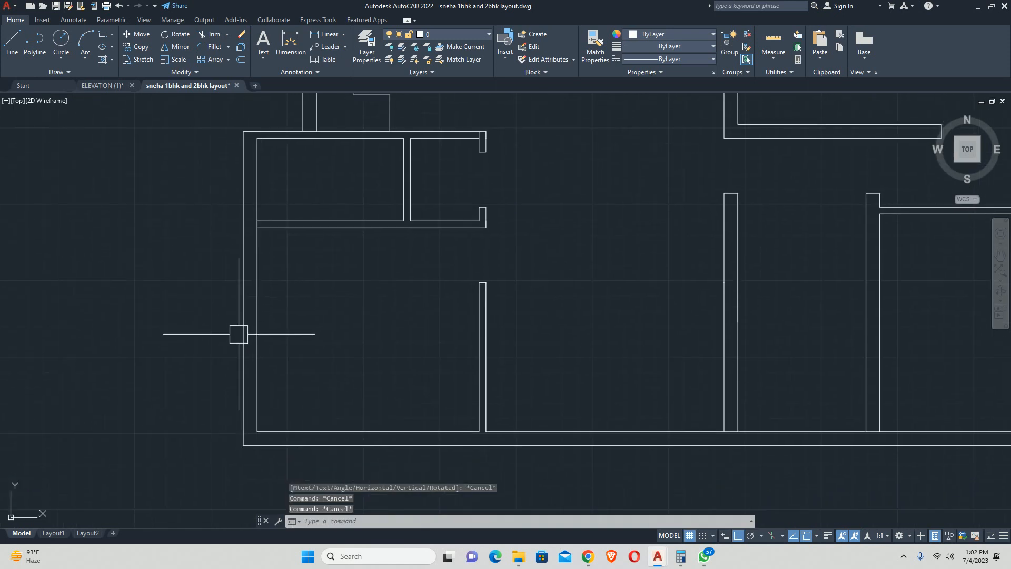
text(LA)
key(Return)
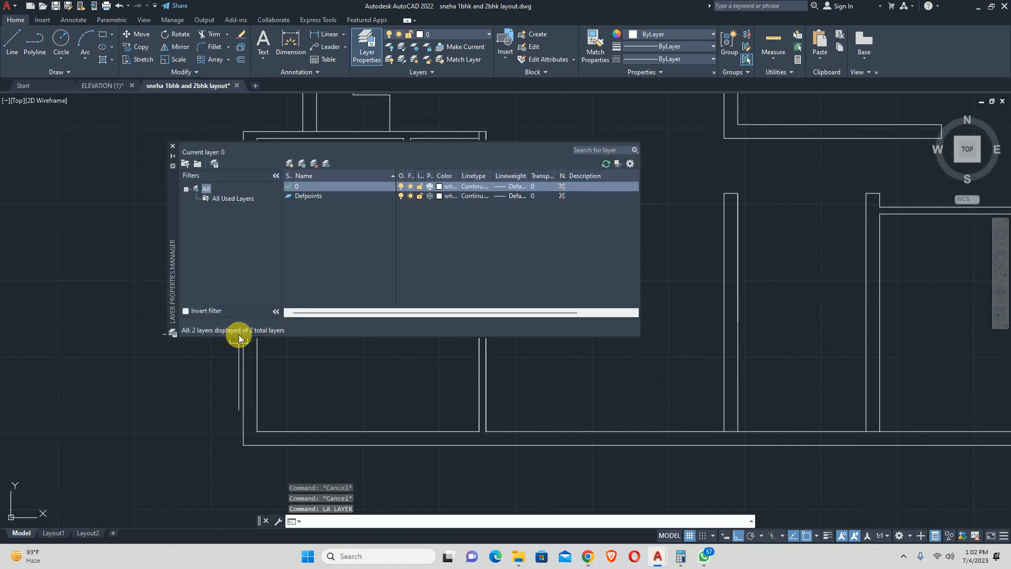
click(291, 164)
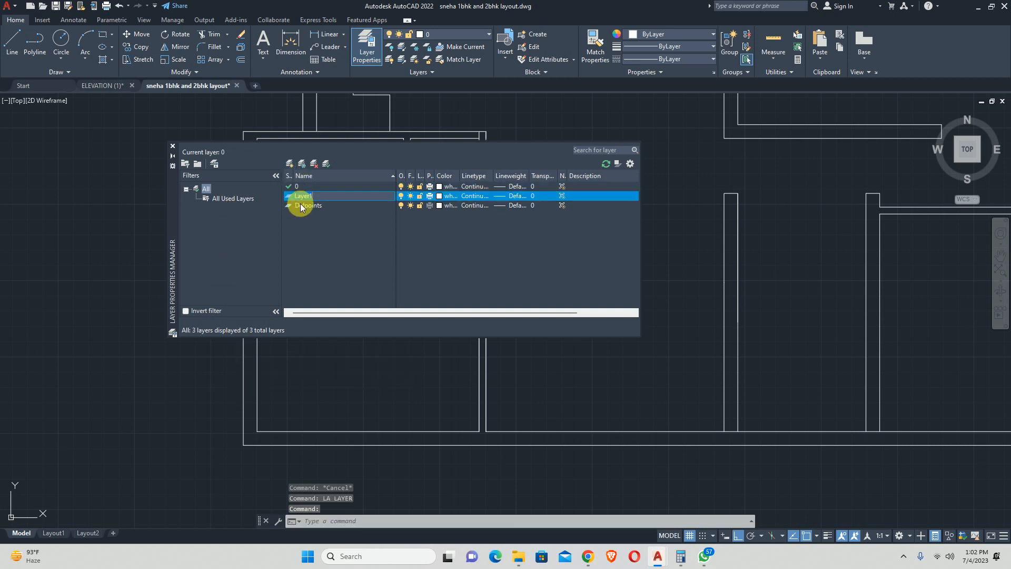
text(CE)
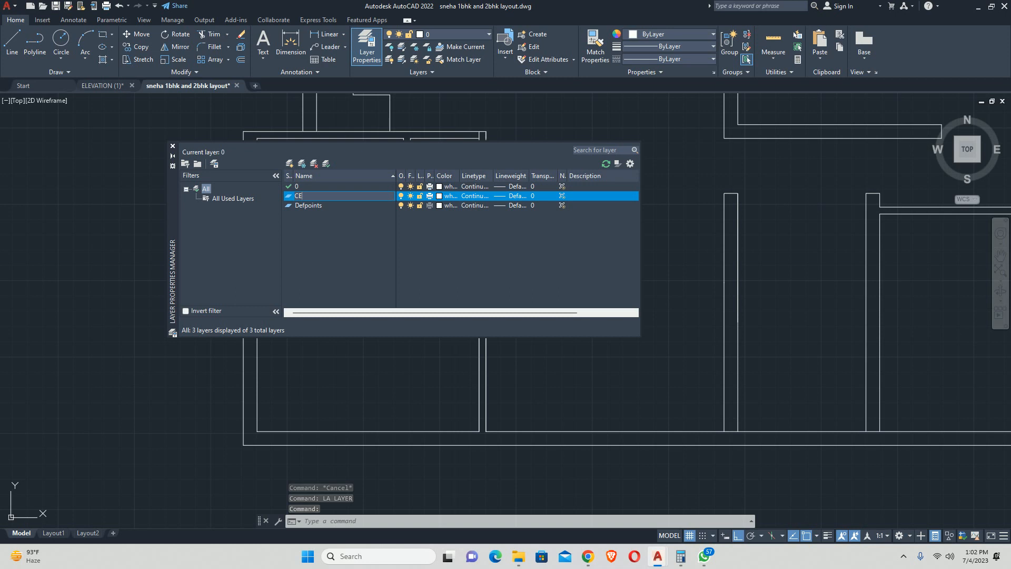
text(-)
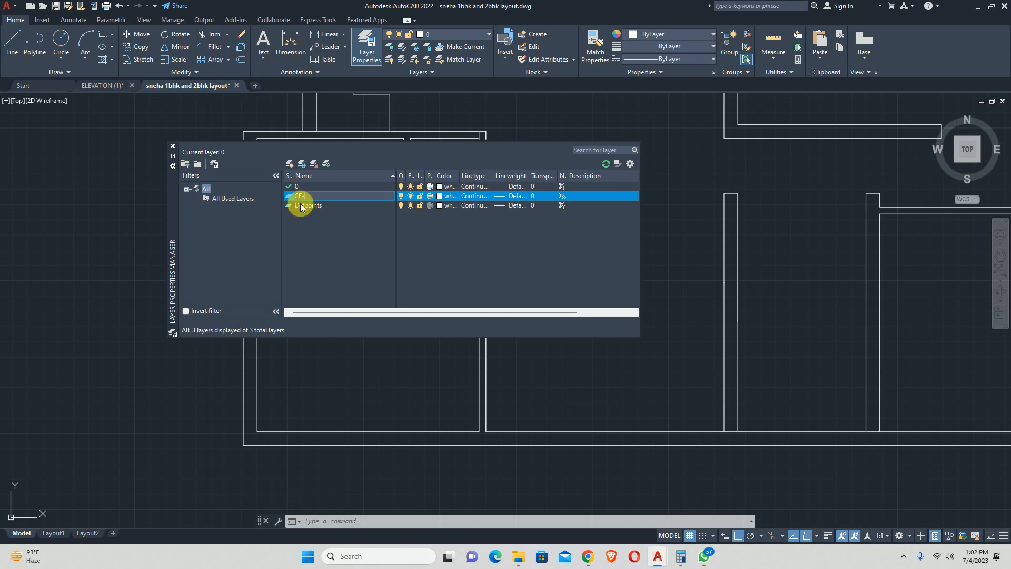
text(S)
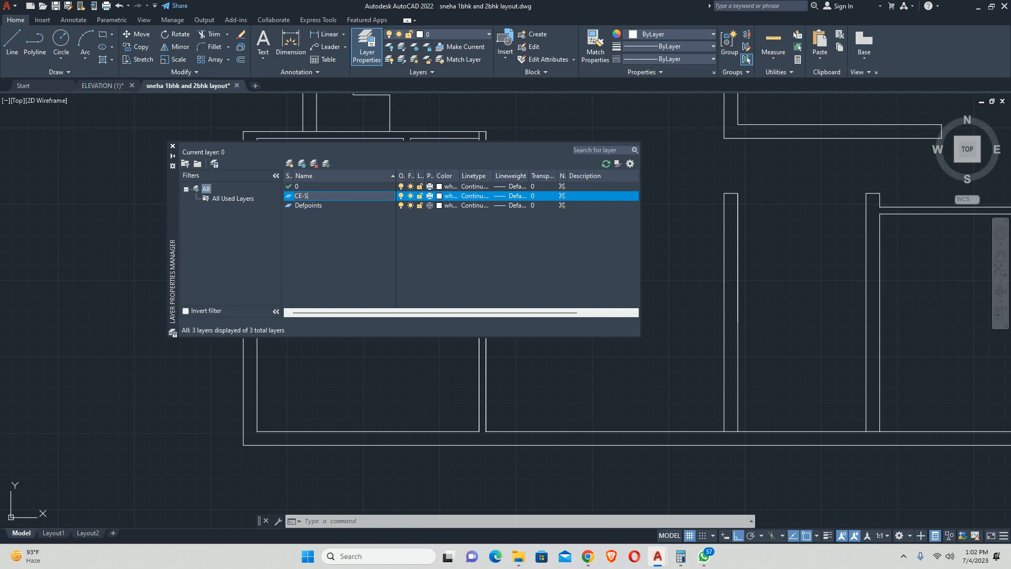
text(TRUCTURE-COLU,NM)
key(BackSpace)
key(BackSpace)
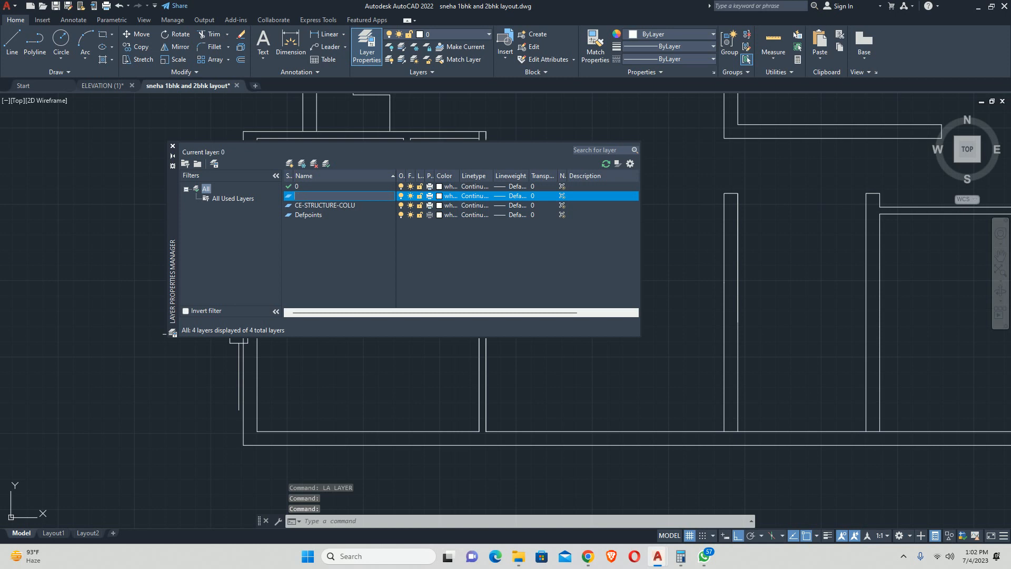
Delete the extra Layer1 layer, dismissing any prompts about its empty name.
click(323, 208)
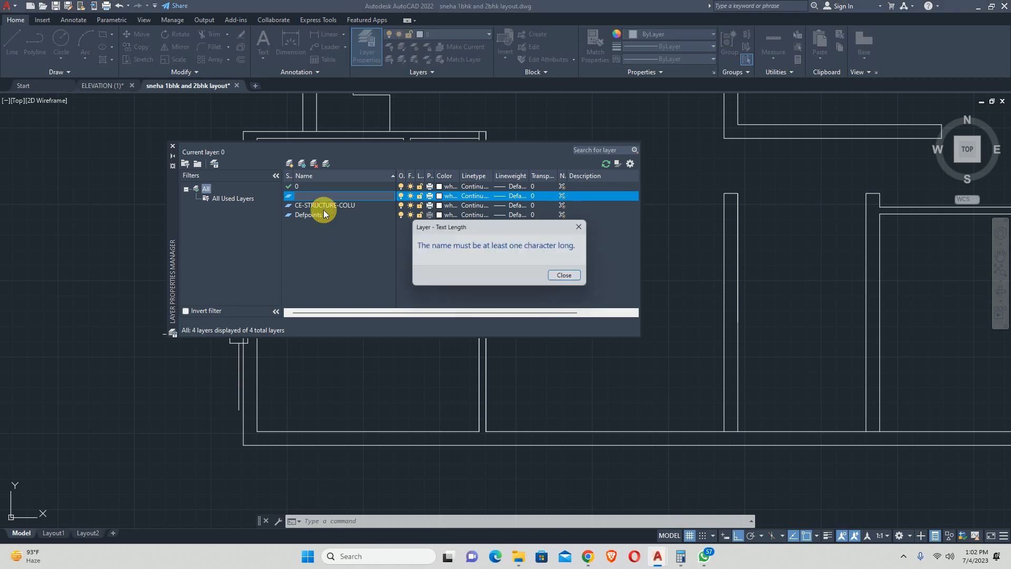
click(567, 277)
click(332, 203)
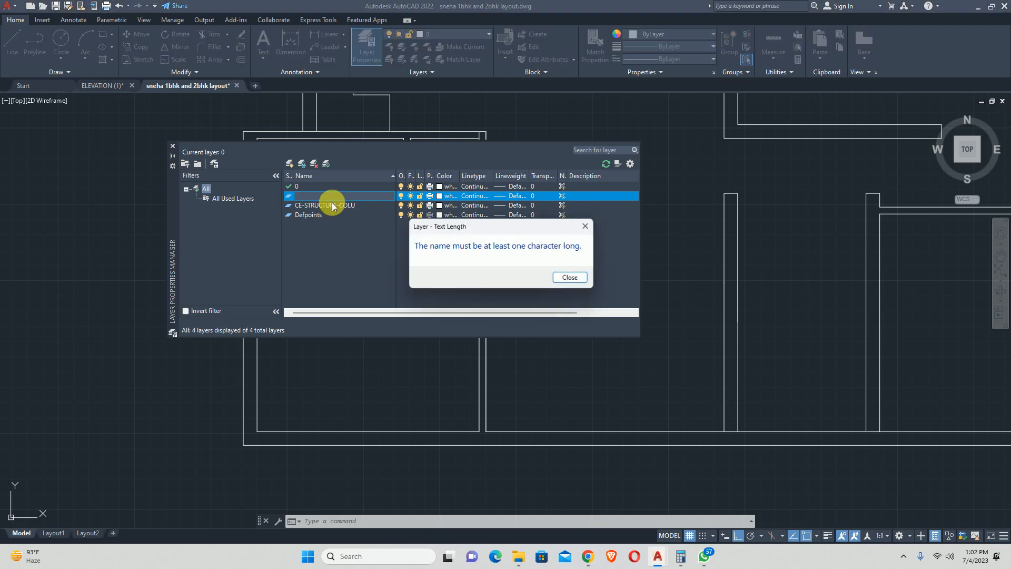
click(565, 276)
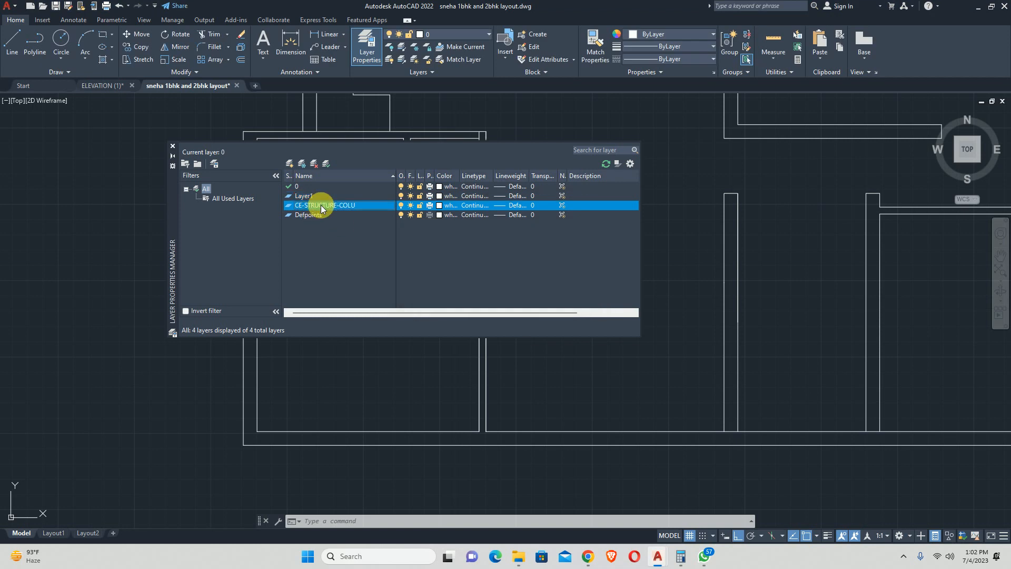
right_click(319, 198)
click(348, 266)
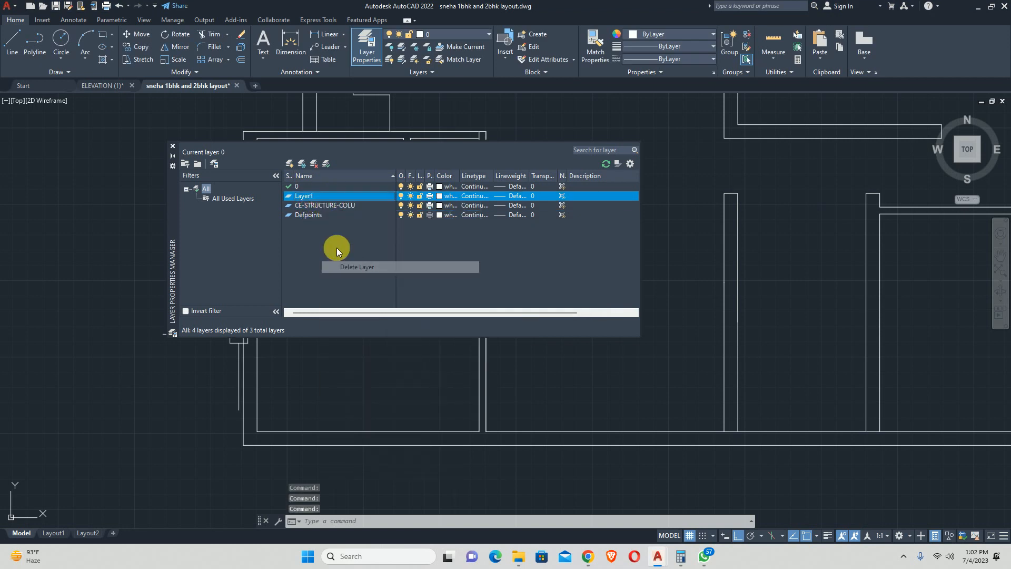
Rename the CE-STRUCTURE-COLU layer to CE-STRUCTURE-COLUMN.
right_click(333, 194)
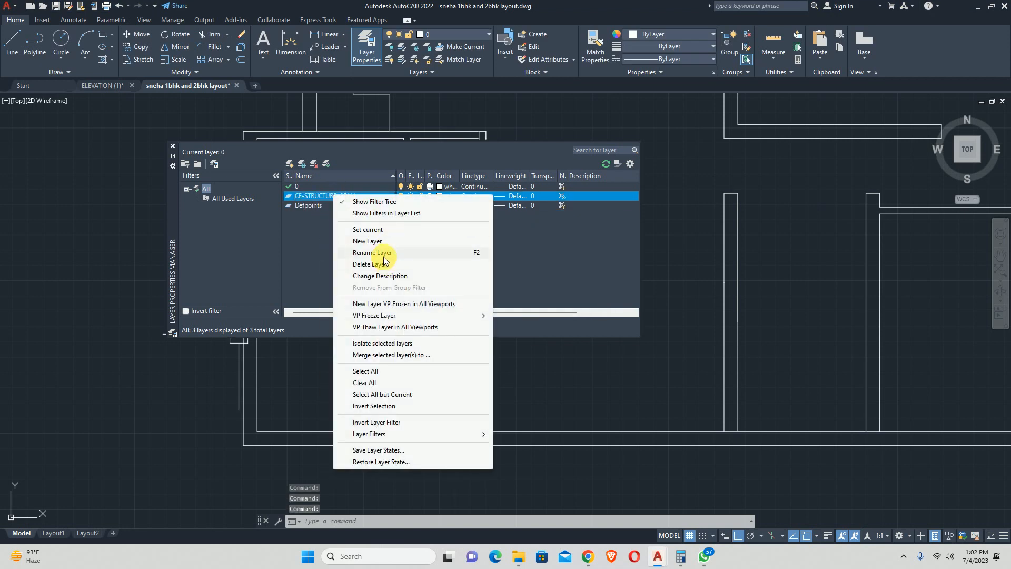
click(387, 254)
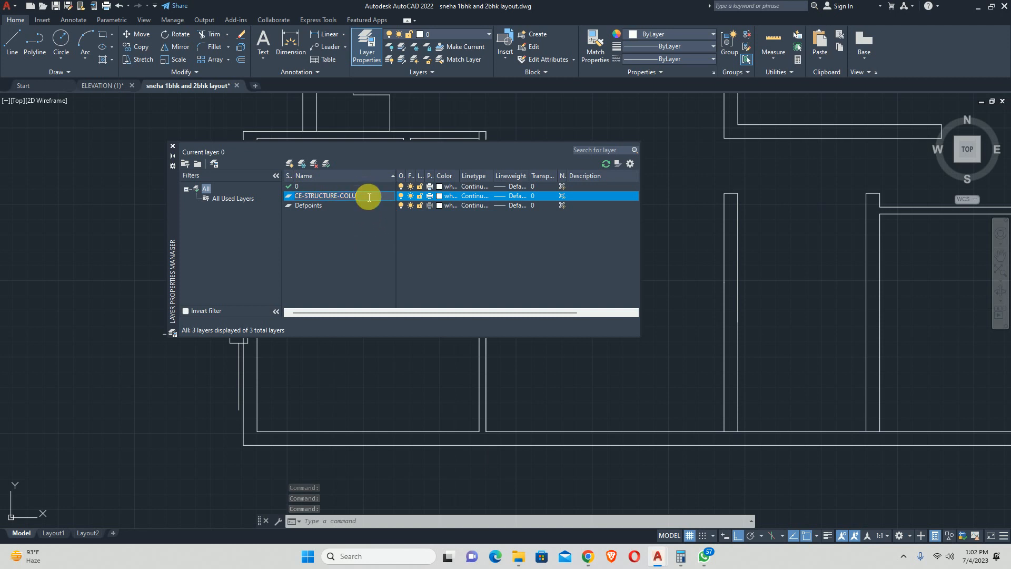
click(368, 197)
text(MN)
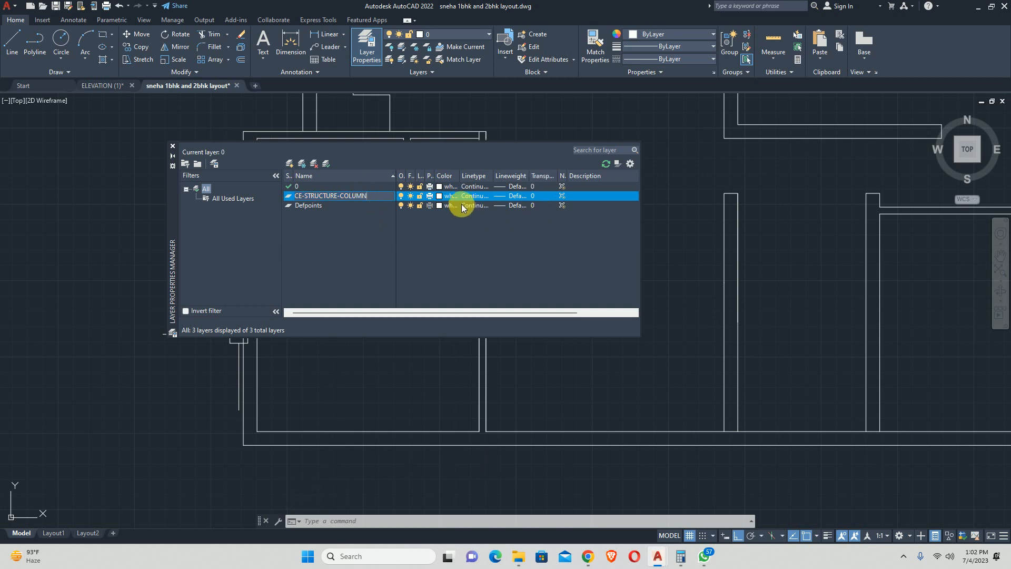
Assign index color 8 to the CE-STRUCTURE-COLUMN layer and make it the current layer.
click(437, 197)
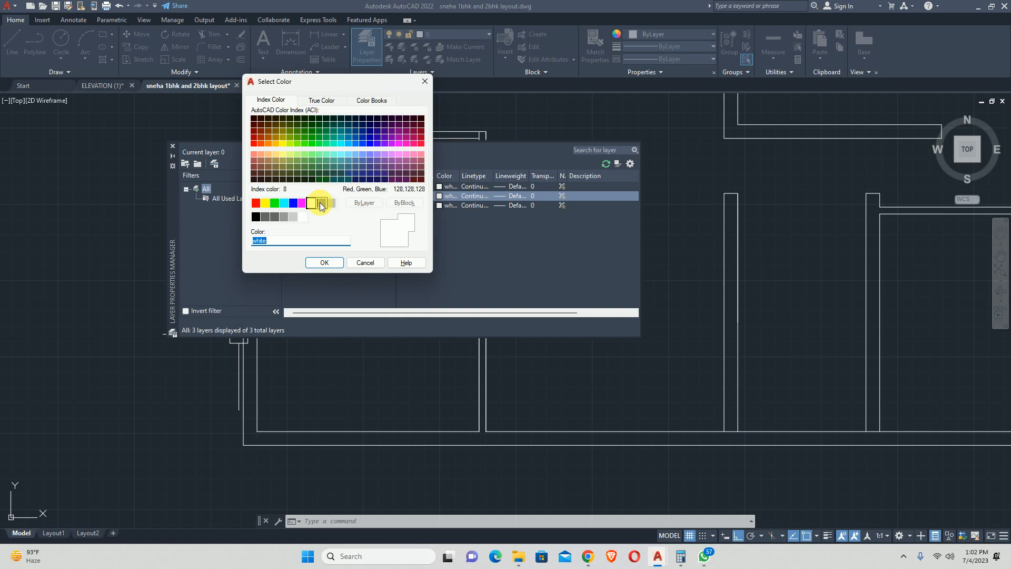
click(321, 202)
click(324, 263)
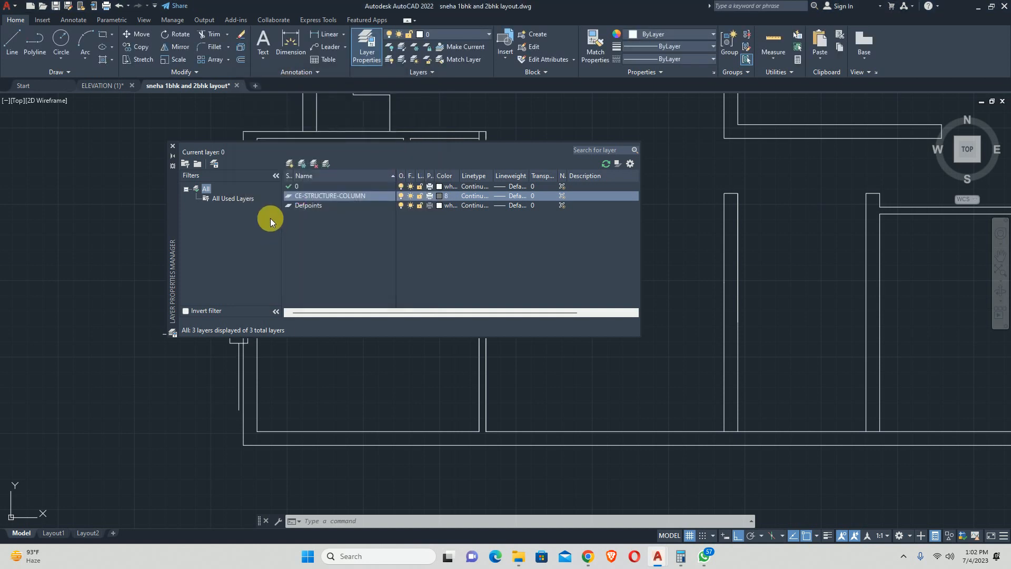
double_click(305, 196)
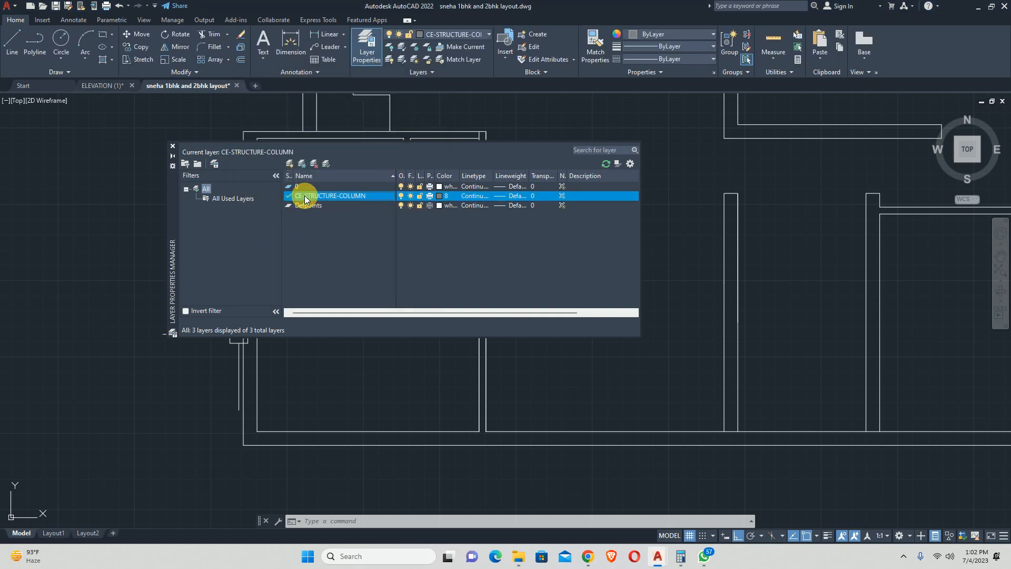
click(172, 146)
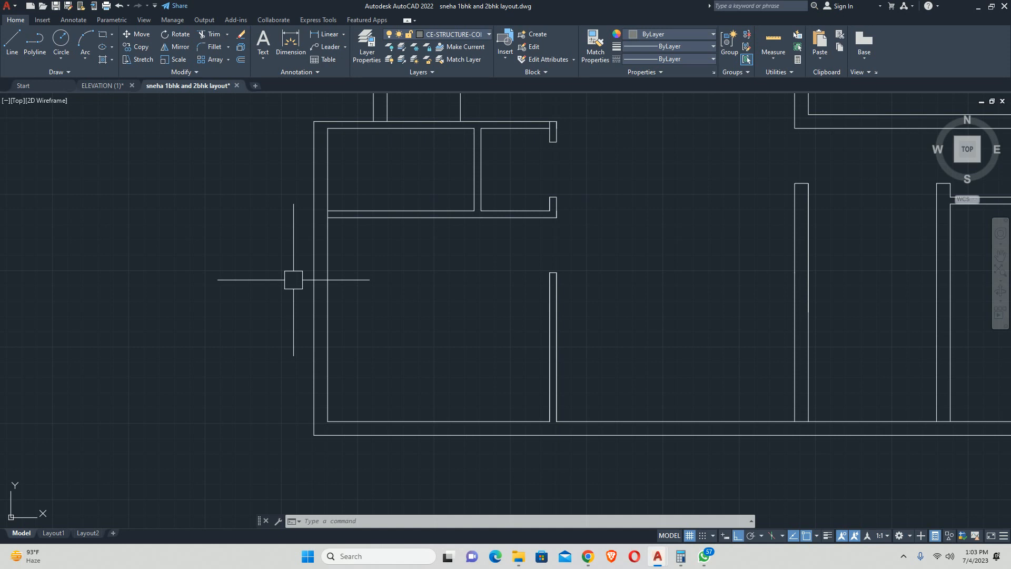
Draw a column rectangle 9 inches long and 18 inches wide in the empty area west of the plan's southwest corner.
text(rec)
key(Return)
middle_drag(222, 386, 331, 323)
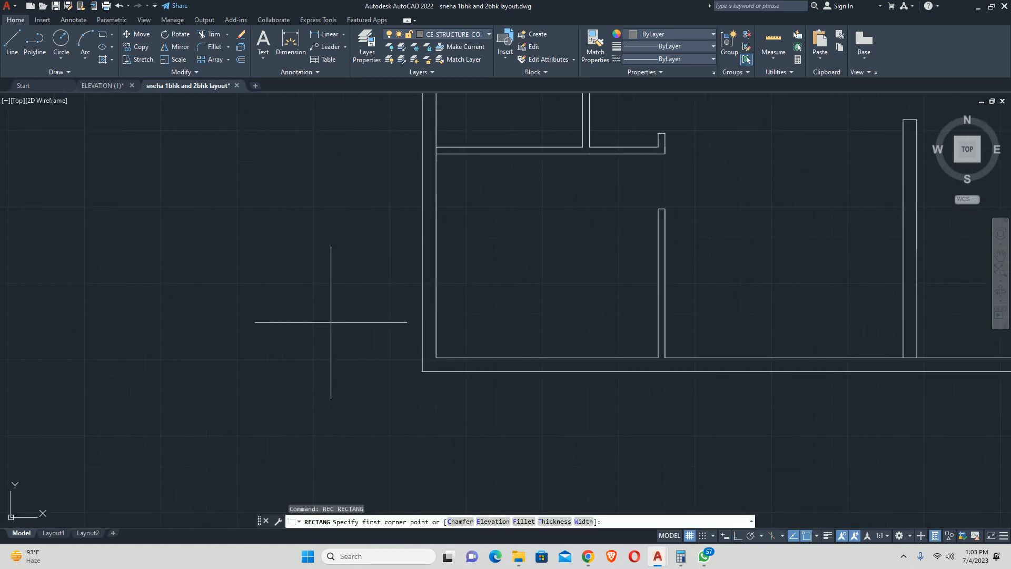
click(321, 351)
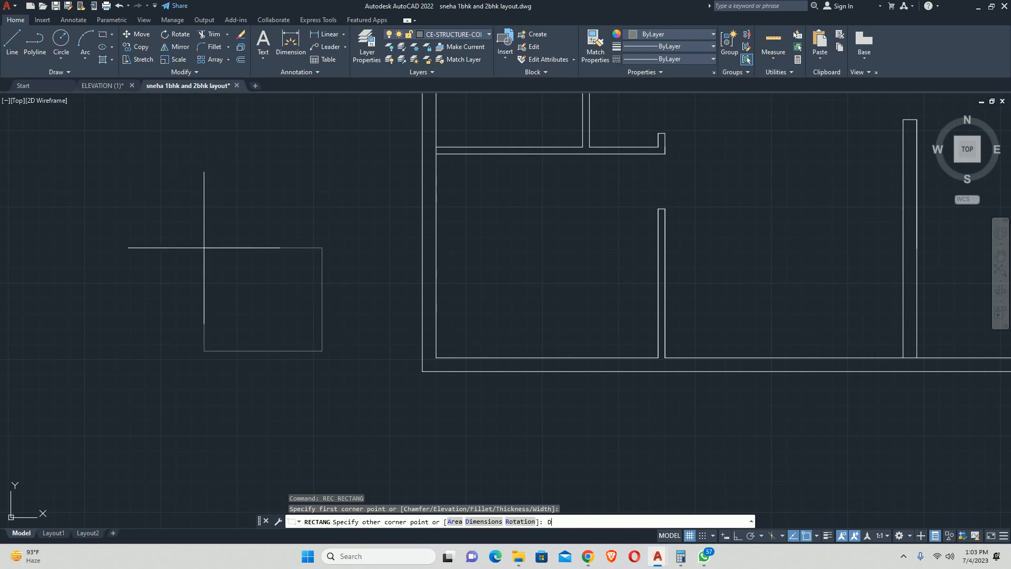
text(D)
key(Return)
text(9)
key(Return)
text(18)
key(Return)
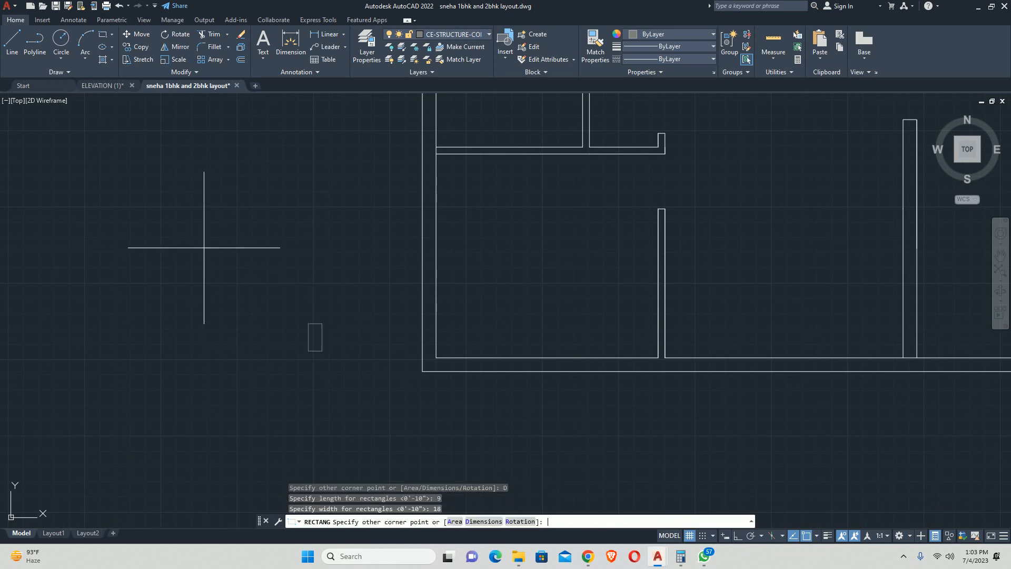
click(277, 352)
key(Escape)
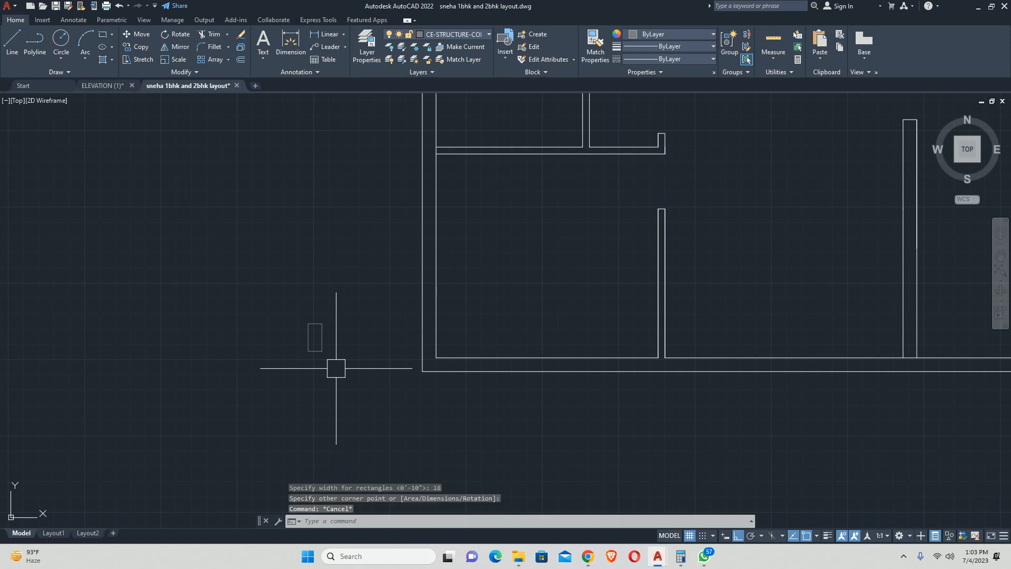
Hatch the inside of the column rectangle with the predefined AR-CONC pattern, using Add: Pick points.
text(H)
key(Return)
scroll(321, 347, up, 2)
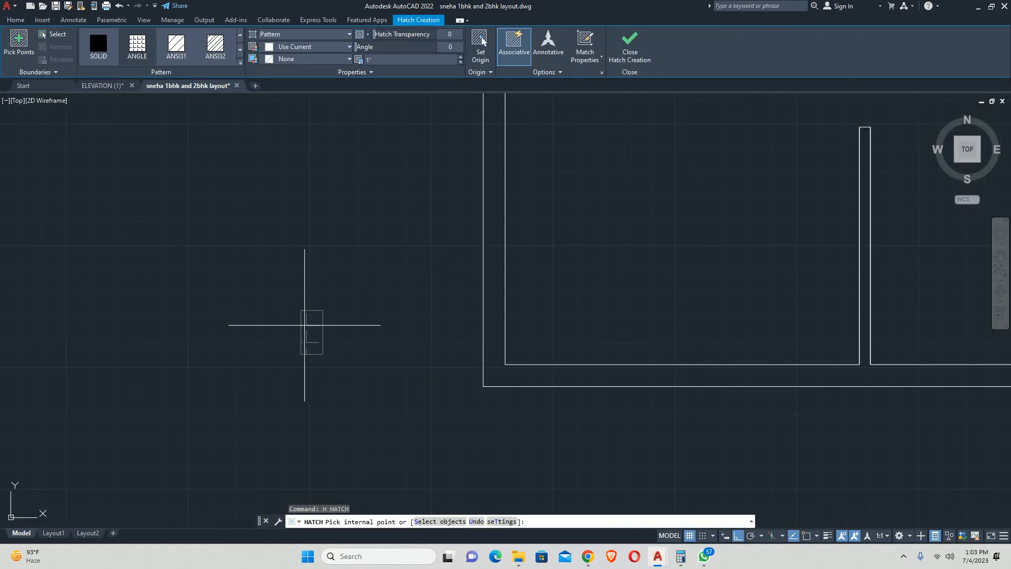
text(T)
key(Return)
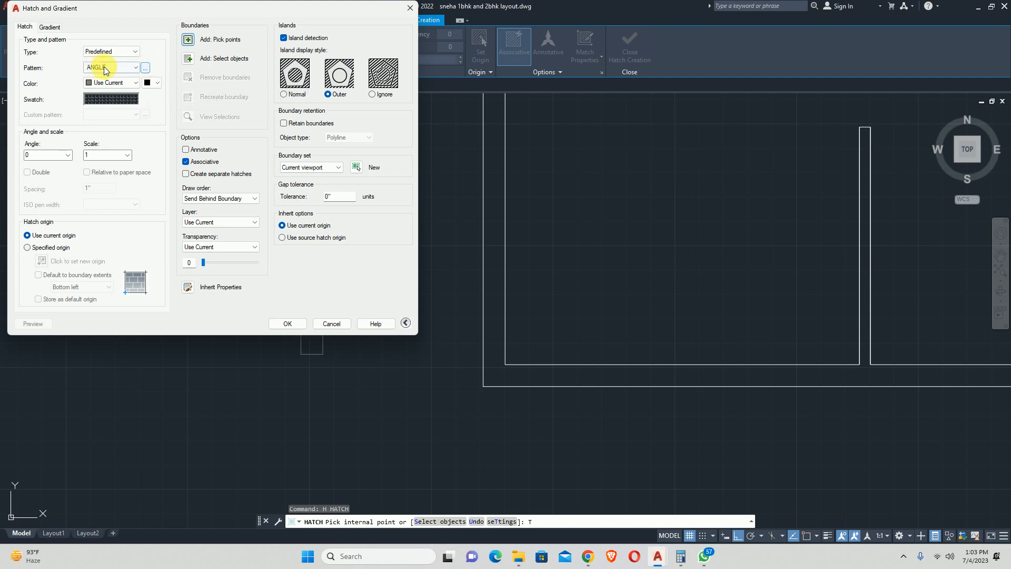
click(146, 69)
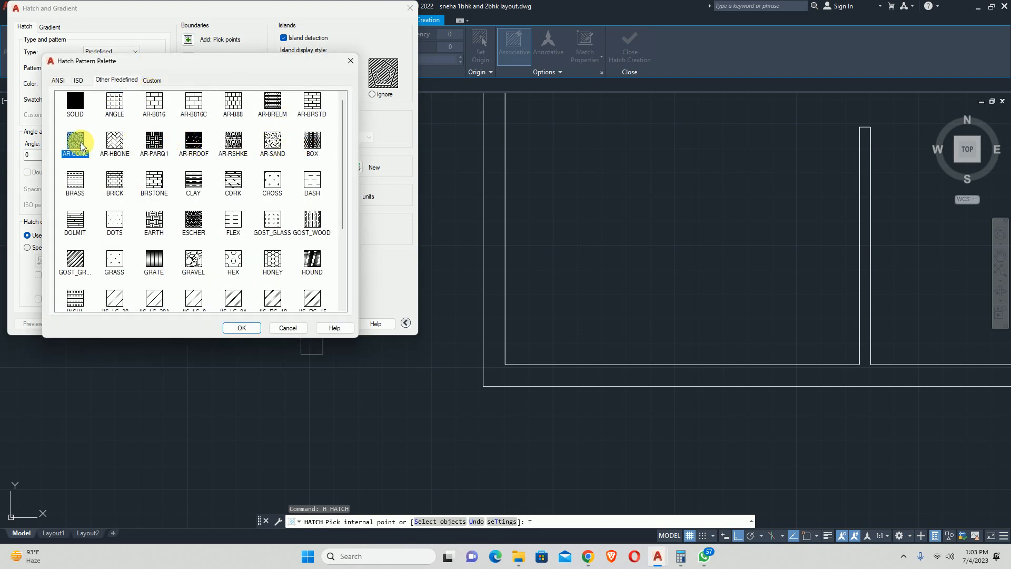
click(242, 328)
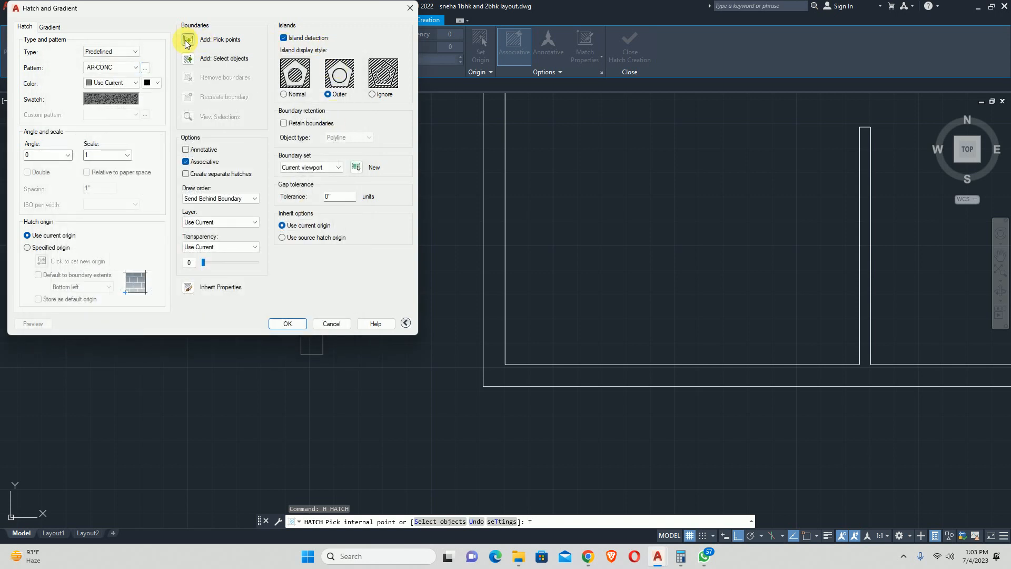
click(186, 42)
click(309, 343)
scroll(311, 344, up, 5)
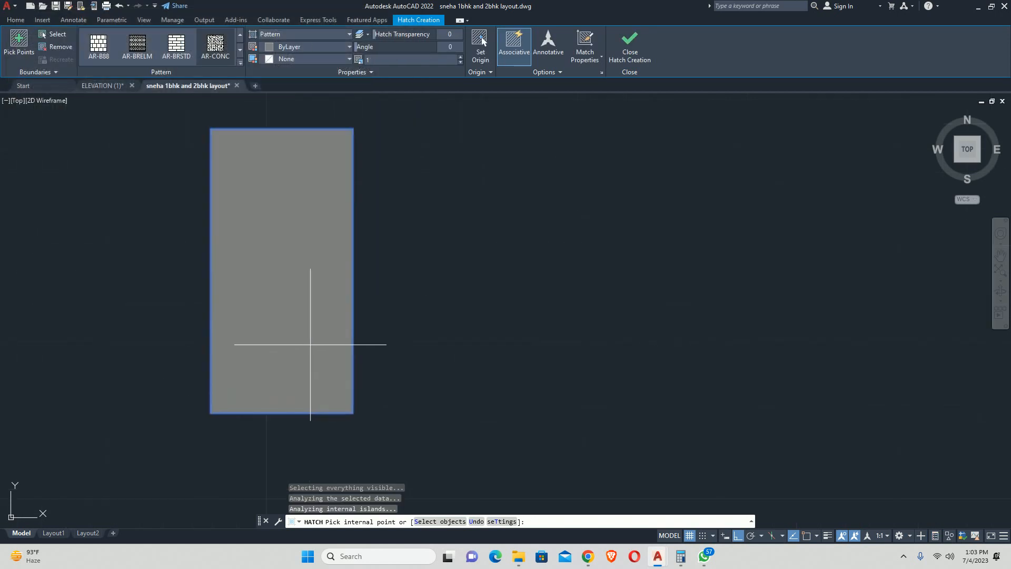
Set the pending column hatch's color to Use Current and preview it.
scroll(306, 346, up, 2)
text(T)
key(Return)
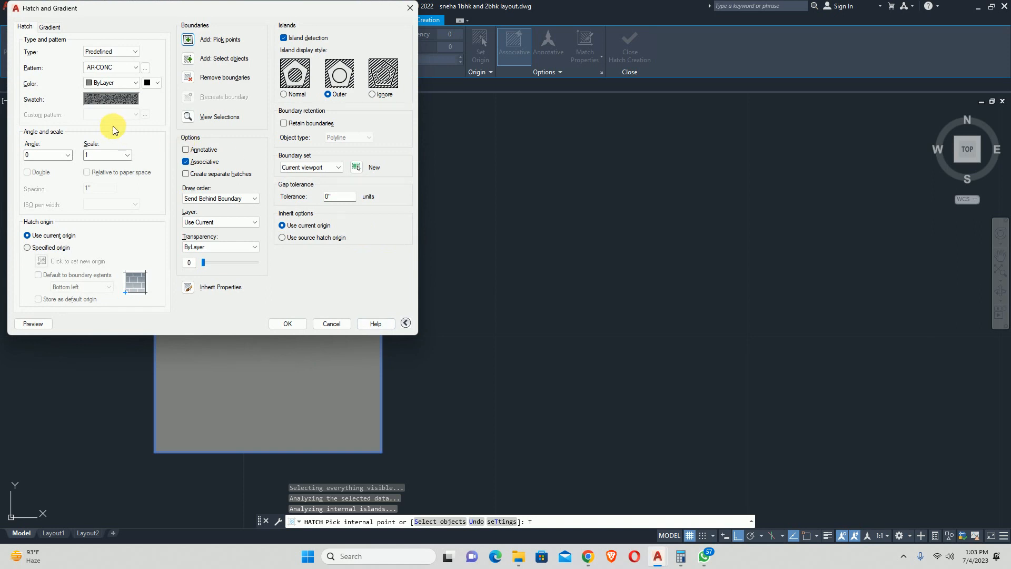
click(157, 82)
click(127, 82)
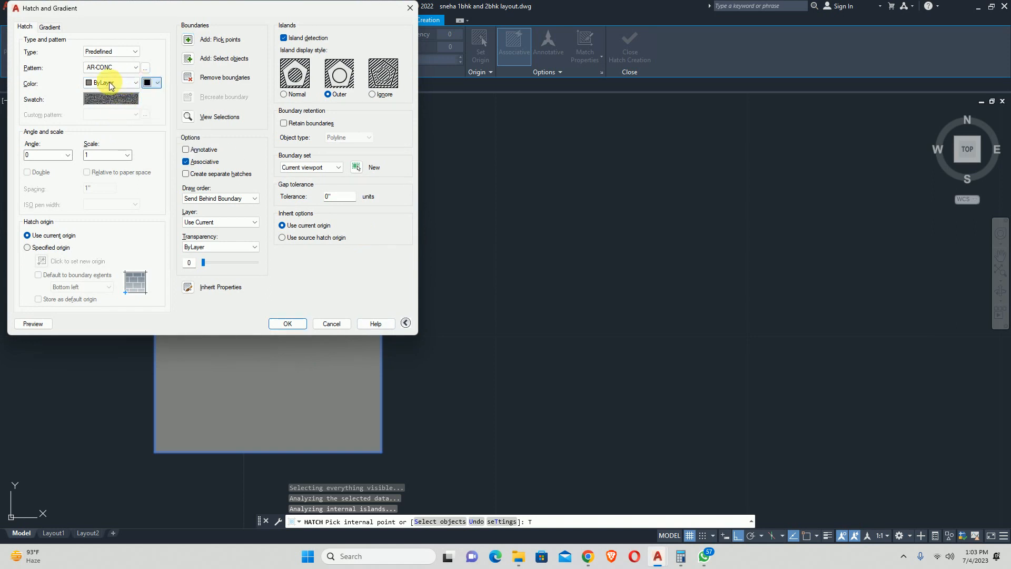
click(107, 84)
click(105, 94)
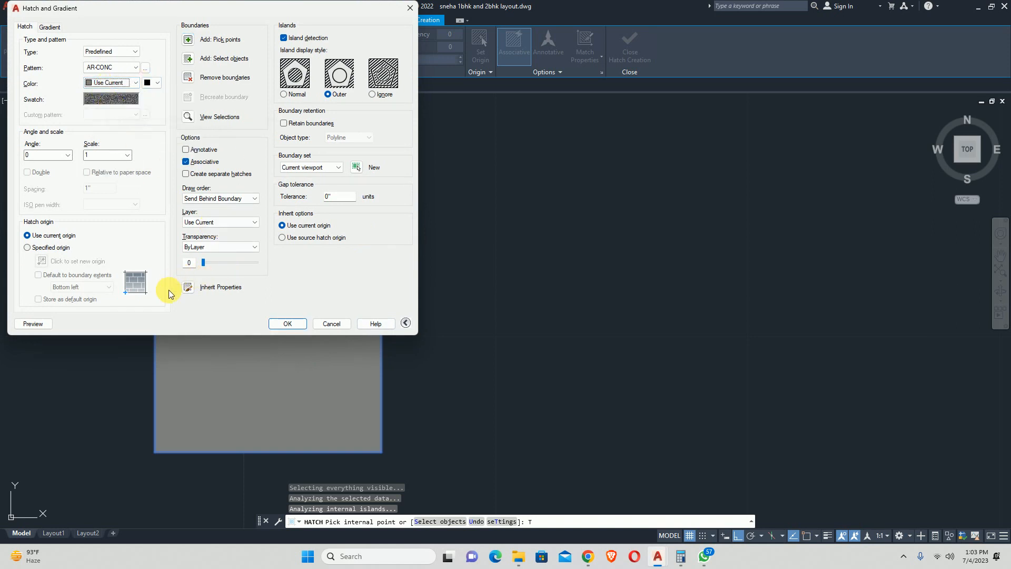
click(33, 324)
scroll(327, 338, down, 4)
key(Escape)
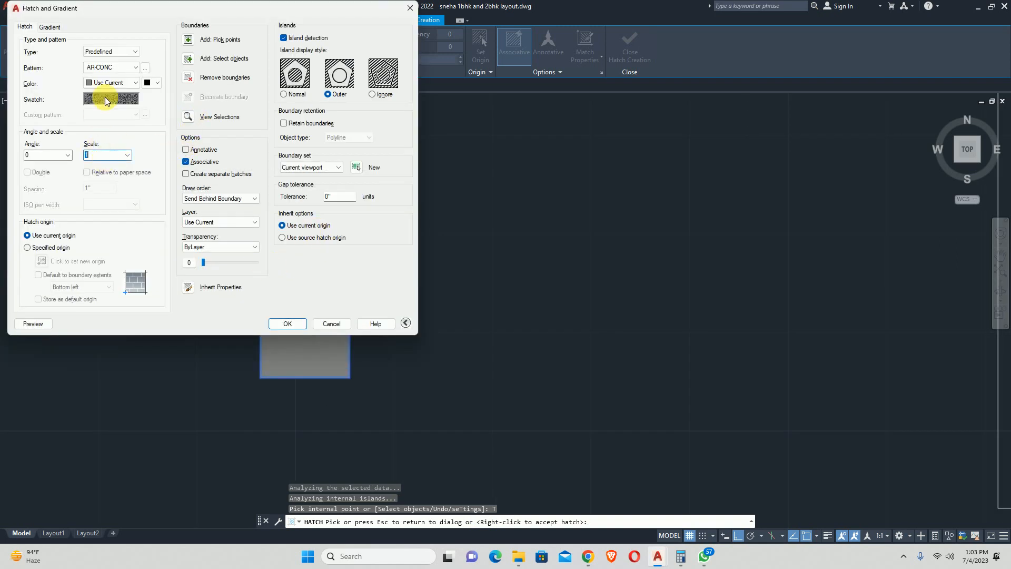
Set the pending column hatch's color to ByBlock and preview it.
click(107, 82)
click(105, 106)
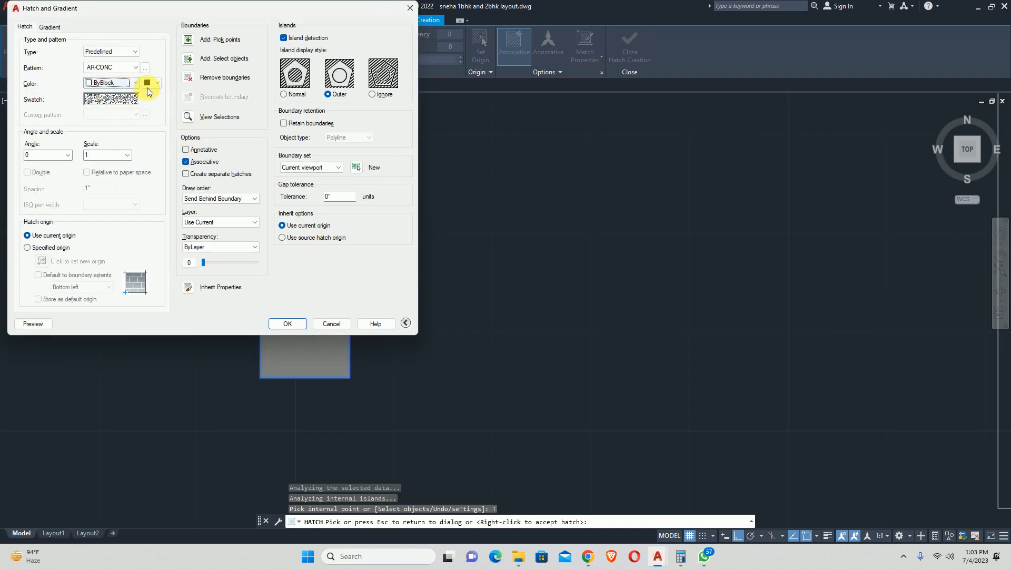
click(28, 324)
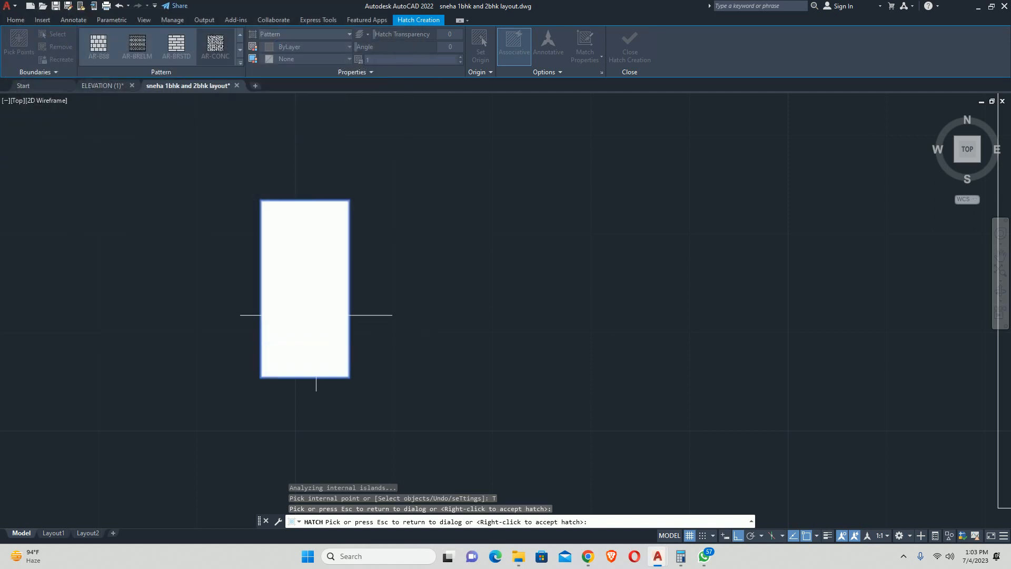
scroll(311, 310, up, 3)
key(Escape)
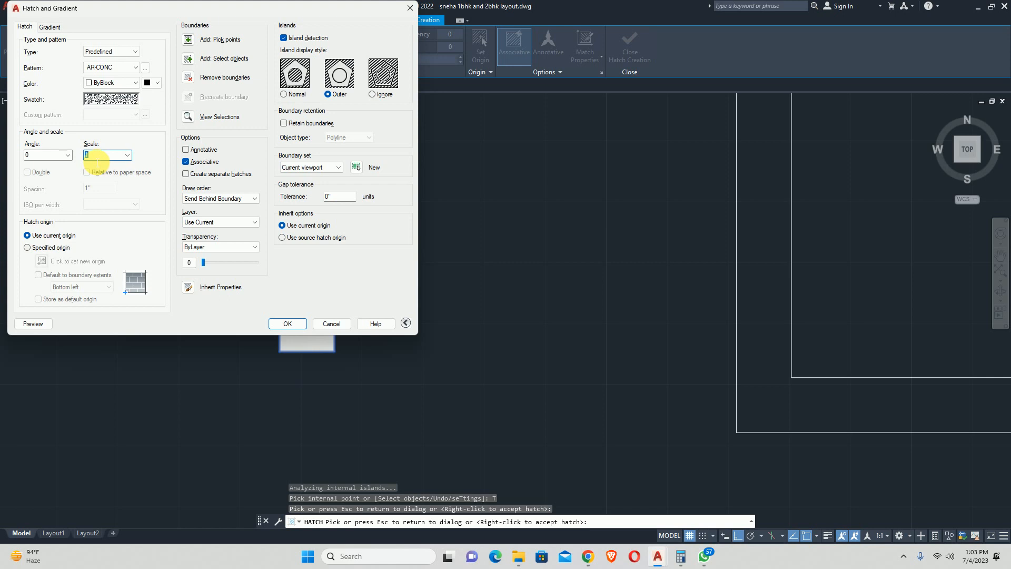
Try a scale of 10 for the column hatch and preview it.
click(25, 324)
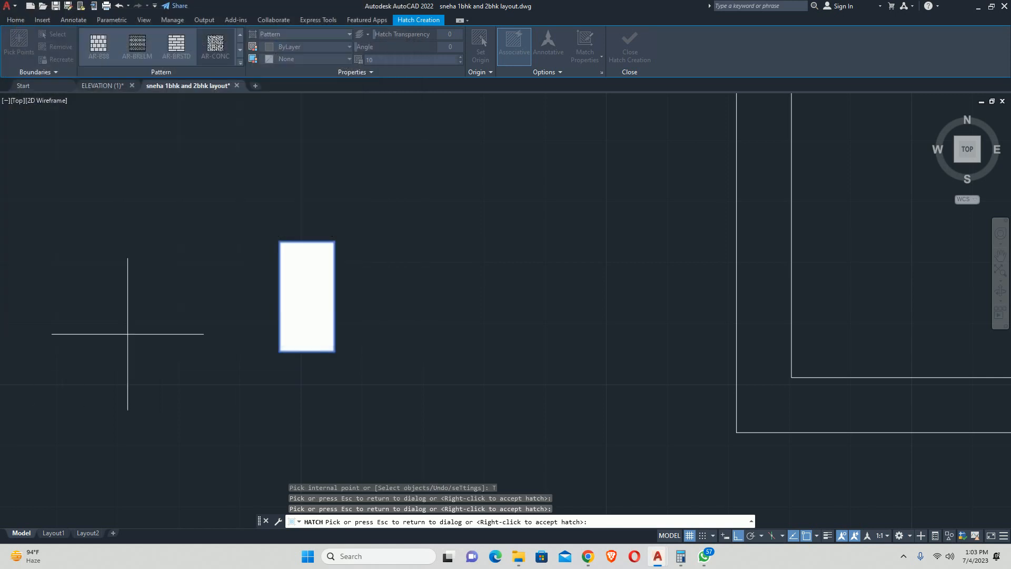
scroll(293, 333, up, 3)
key(Escape)
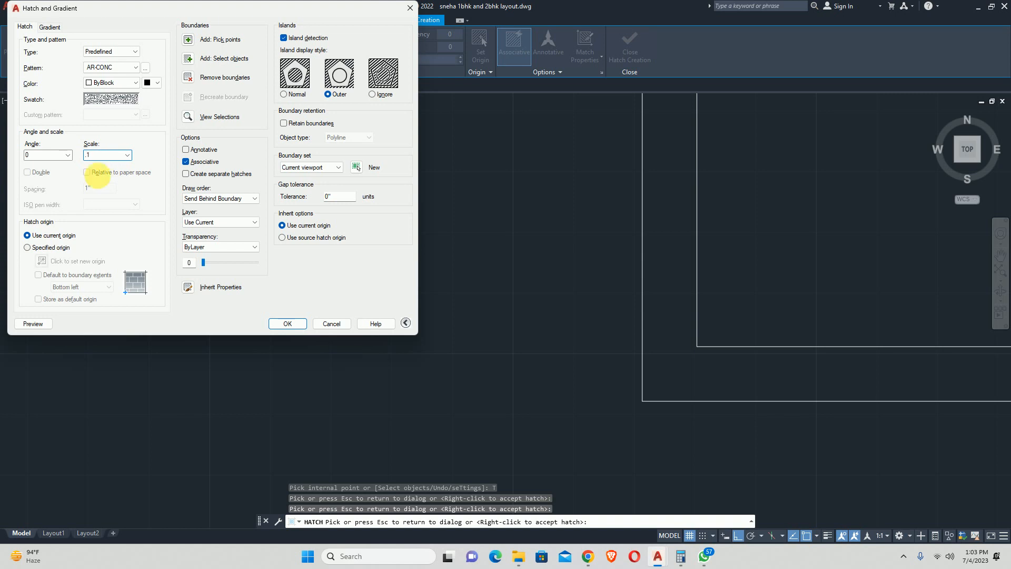
Preview the column hatch at a scale of 0.1 and accept it.
click(45, 324)
scroll(221, 237, up, 2)
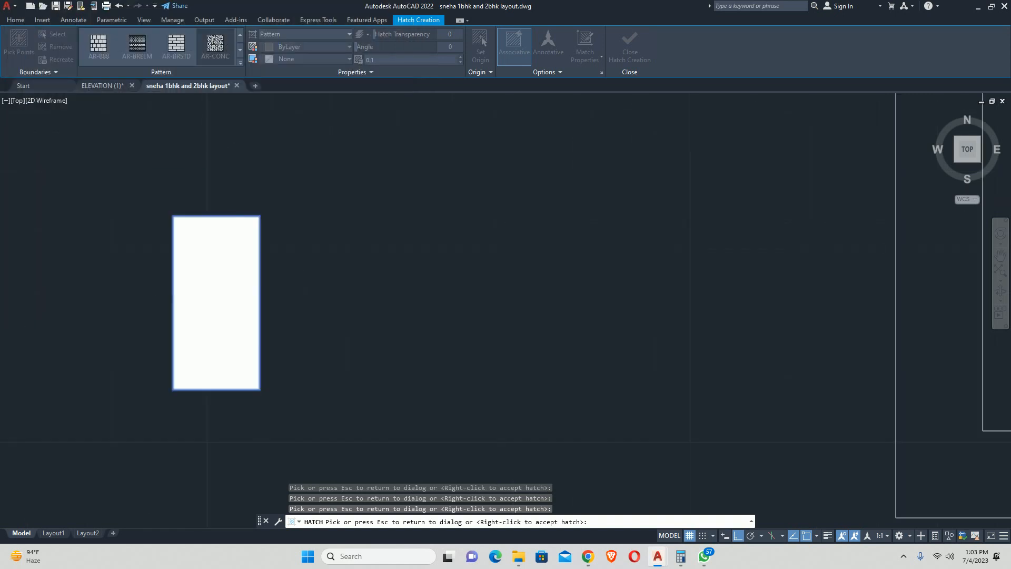
key(Escape)
click(276, 322)
scroll(234, 319, up, 4)
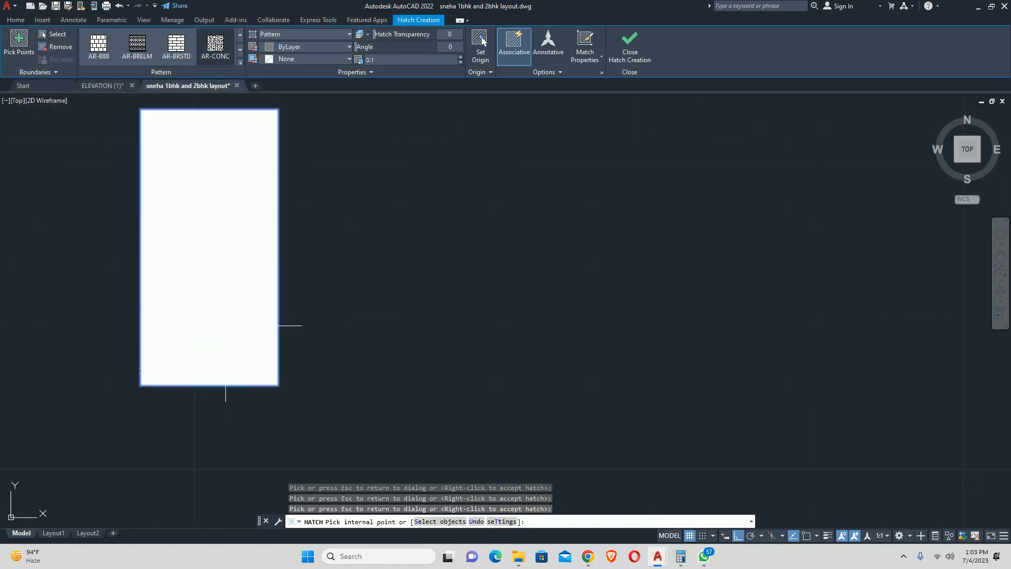
scroll(234, 319, down, 5)
key(Escape)
key(Escape)
Set the column hatch's scale to 0.05.
scroll(217, 272, up, 5)
click(217, 300)
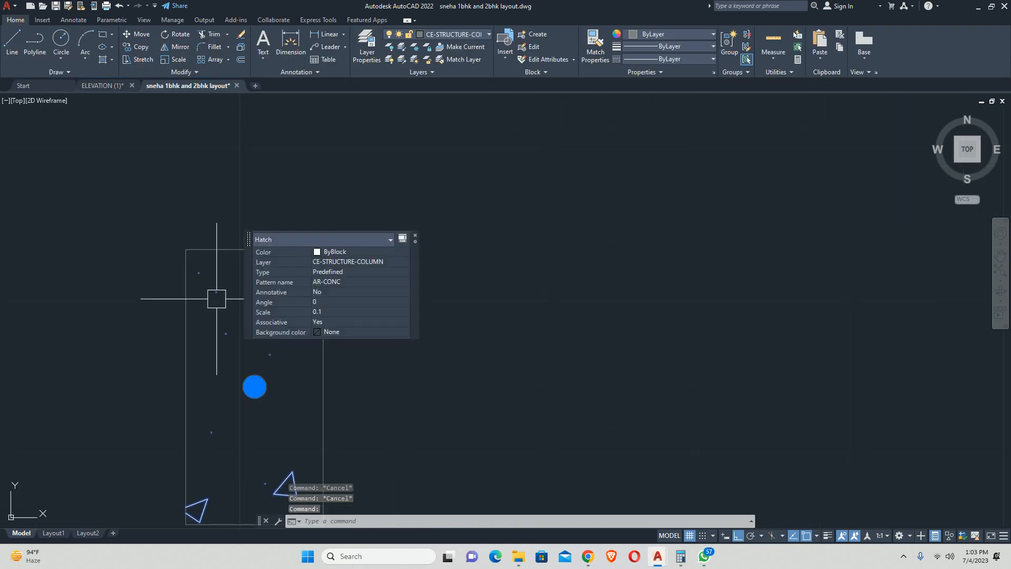
click(333, 314)
text(.0)
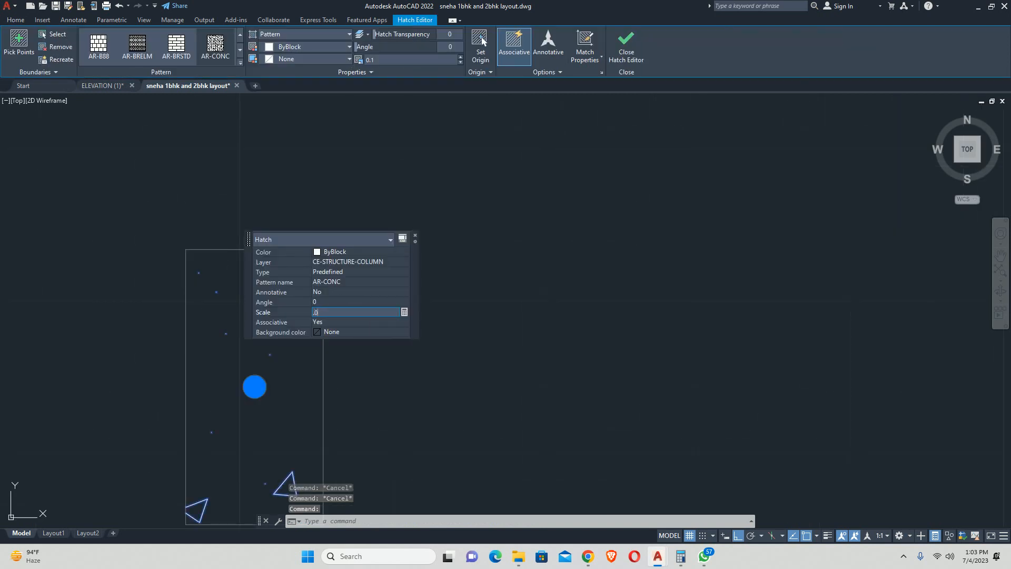
text(5)
key(Return)
key(Escape)
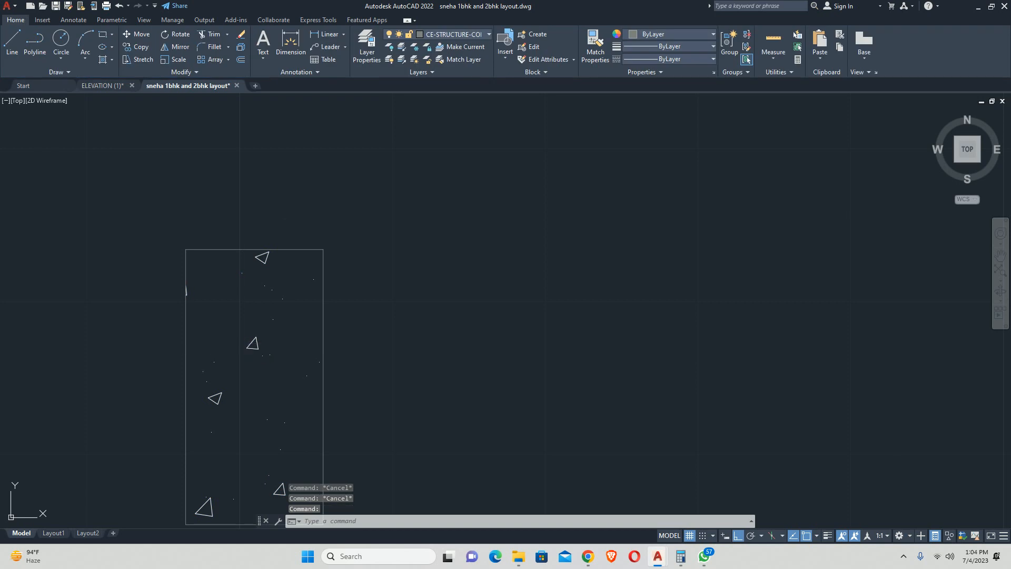
Set the column hatch's scale to 0.01.
click(256, 288)
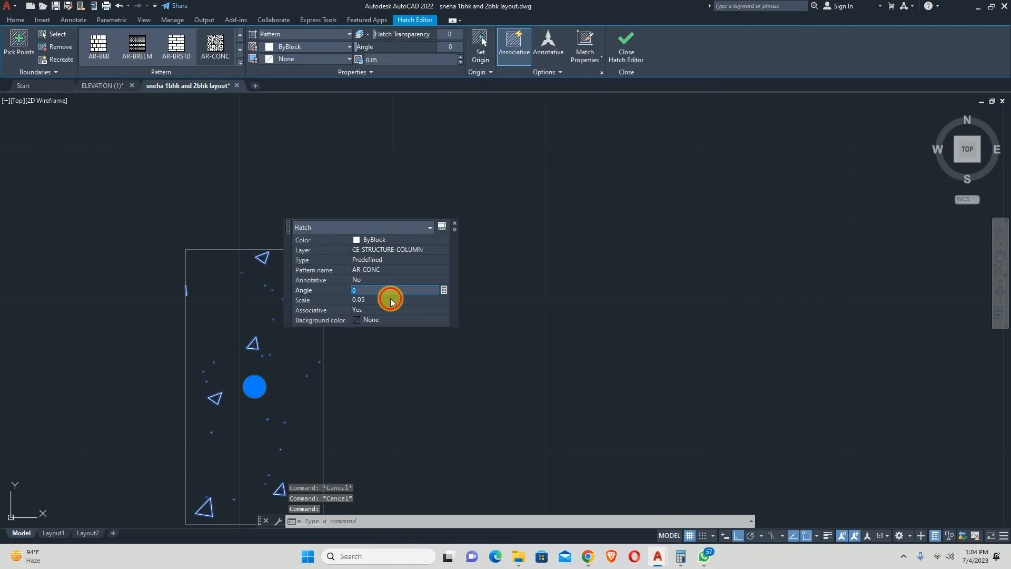
click(392, 300)
text(.01)
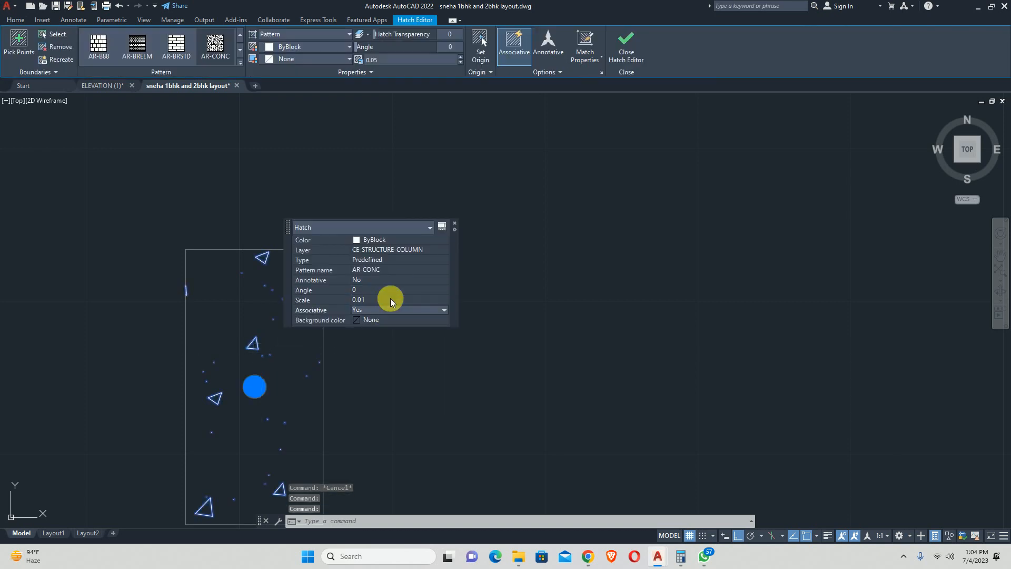
key(Return)
key(Escape)
scroll(294, 358, down, 4)
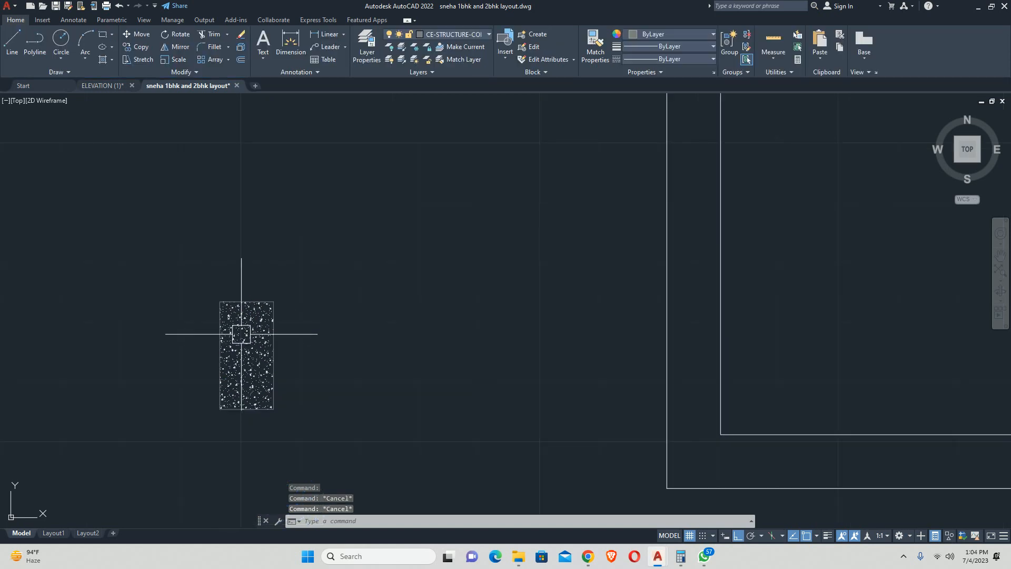
Set the column hatch's scale to 0.025.
scroll(254, 362, up, 3)
click(271, 356)
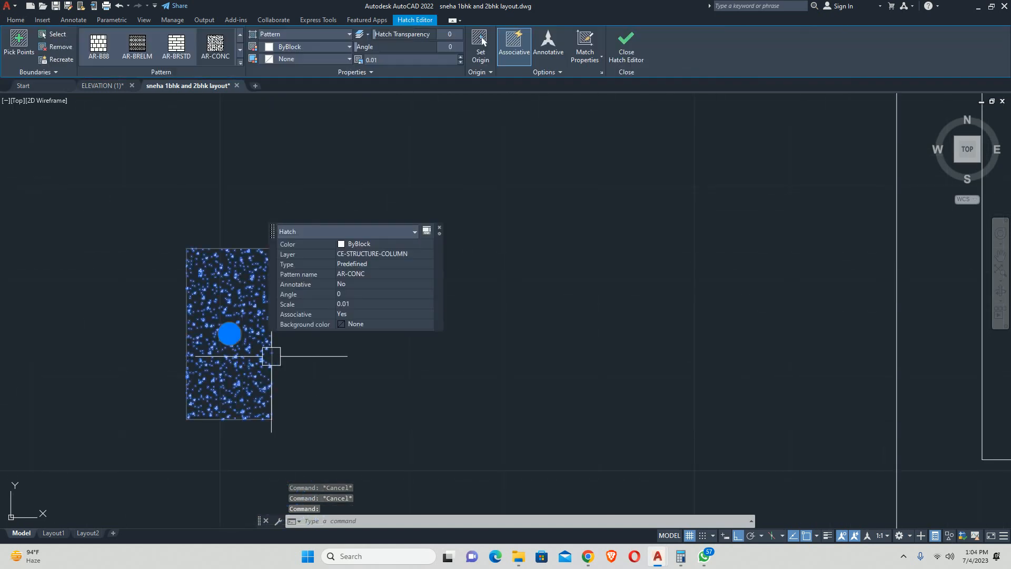
click(363, 304)
text(.025)
key(Return)
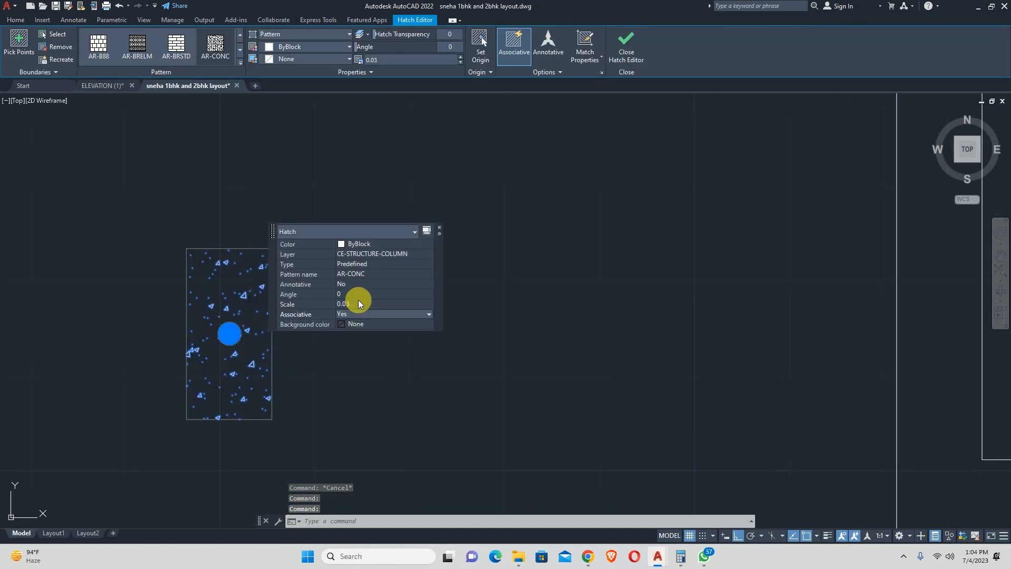
key(Escape)
scroll(196, 353, down, 4)
scroll(206, 340, up, 4)
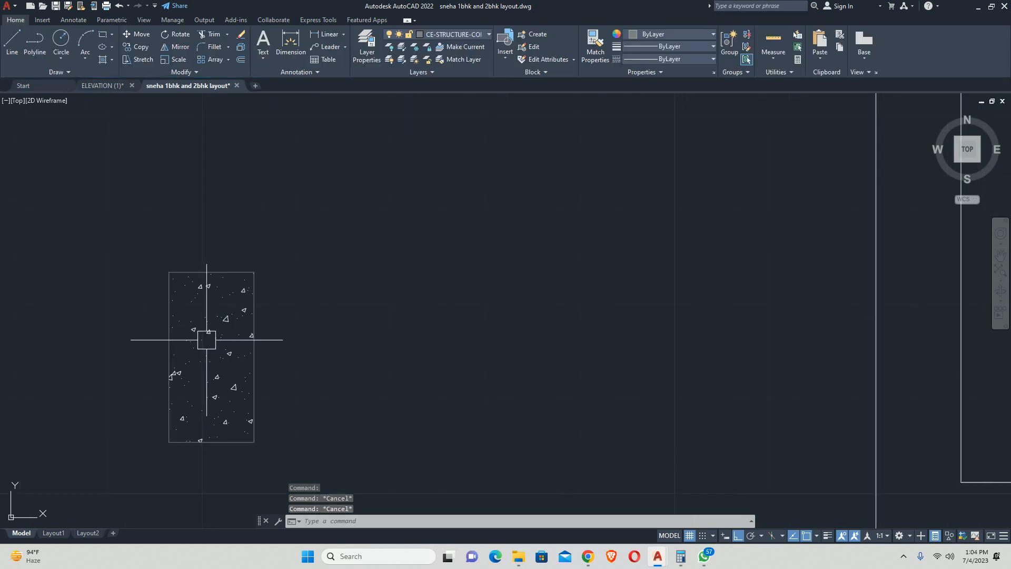
Edit the column hatch with Hatch Edit and set its color to Use Current.
text(M)
key(Escape)
click(218, 347)
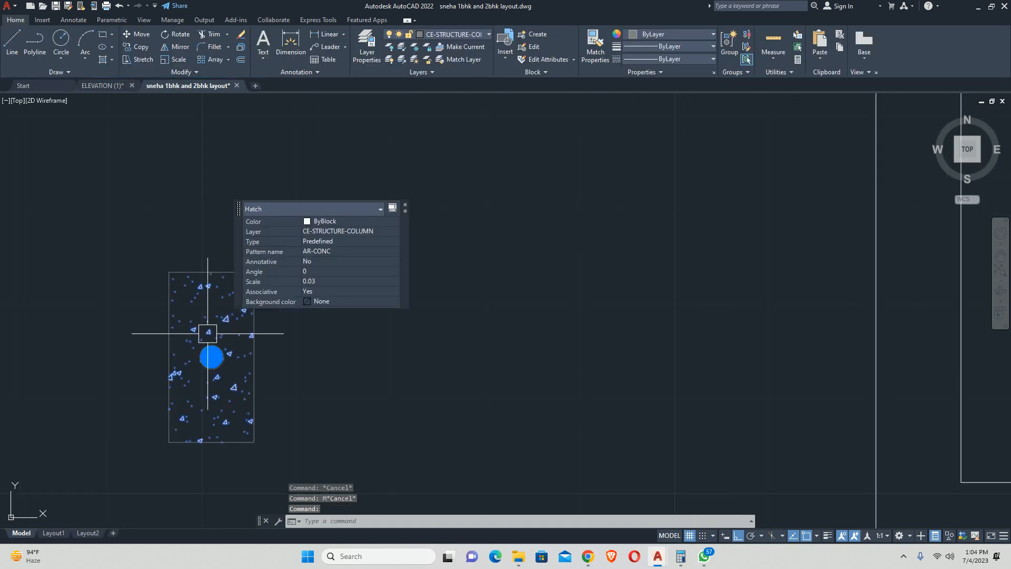
text(HE)
key(Return)
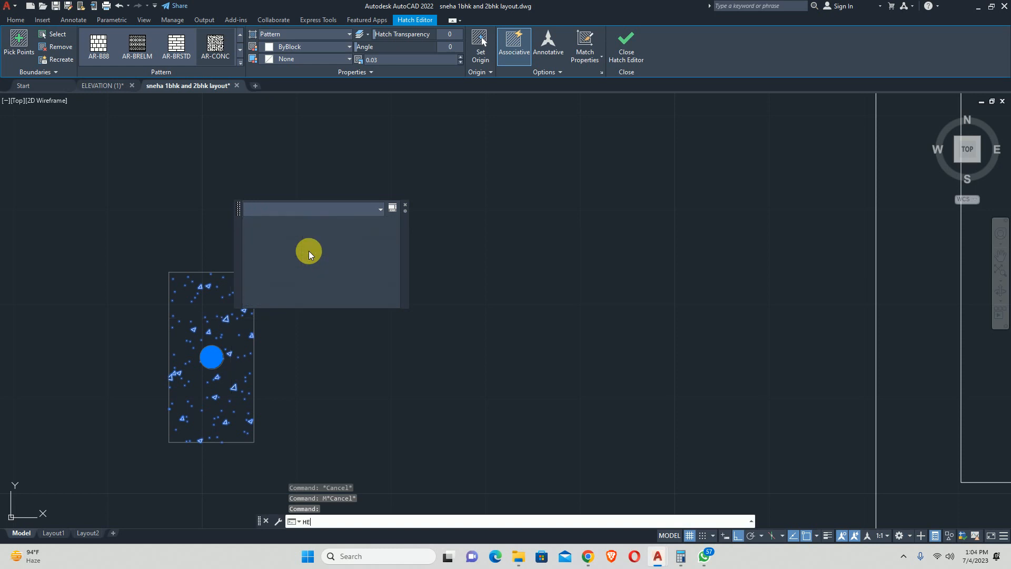
click(121, 82)
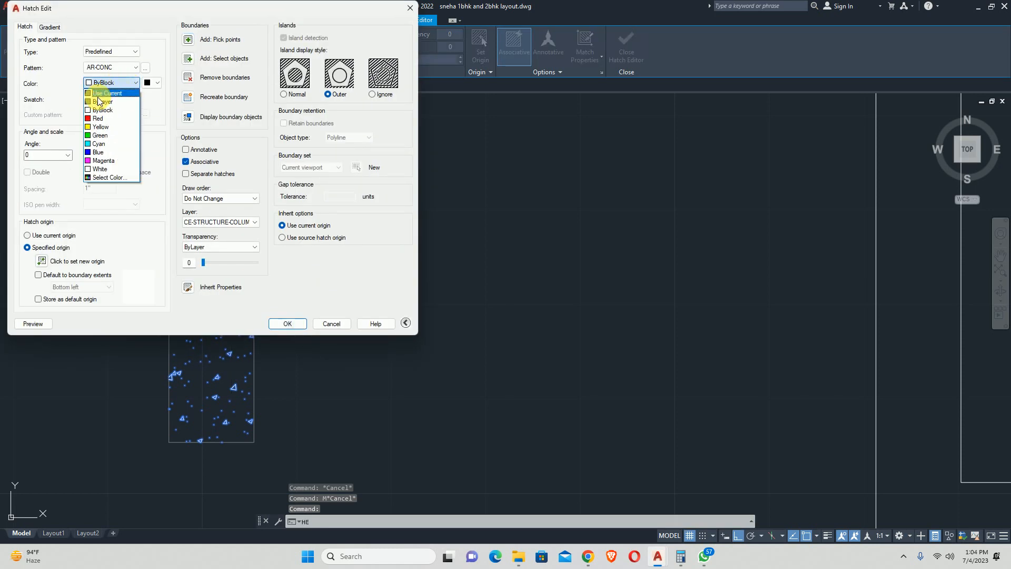
click(103, 89)
click(303, 324)
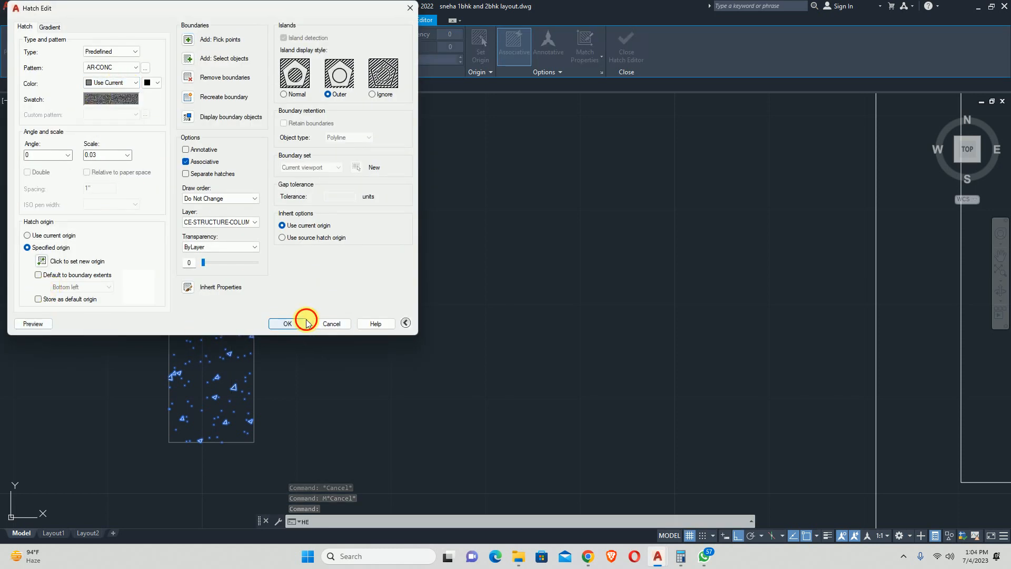
scroll(248, 337, down, 4)
key(Escape)
key(Escape)
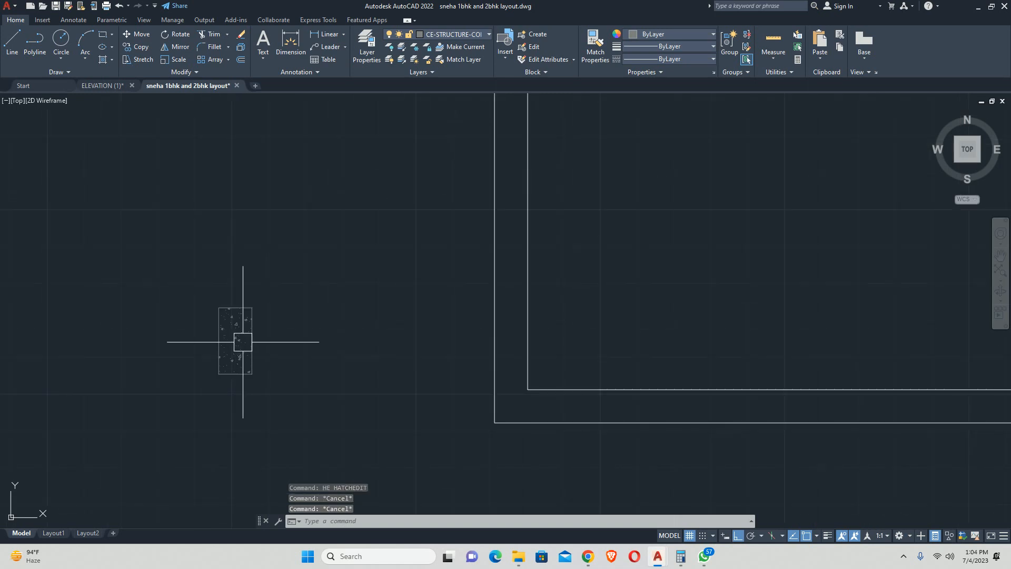
Convert the column rectangle and its hatch into a block named C1 with its base point at the column's center.
text(B)
key(Return)
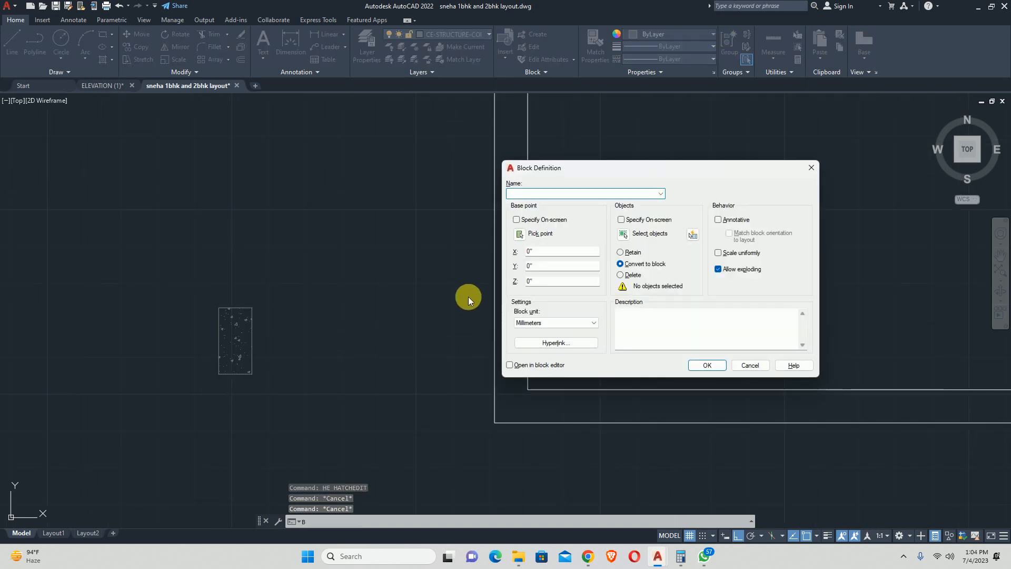
text(C1)
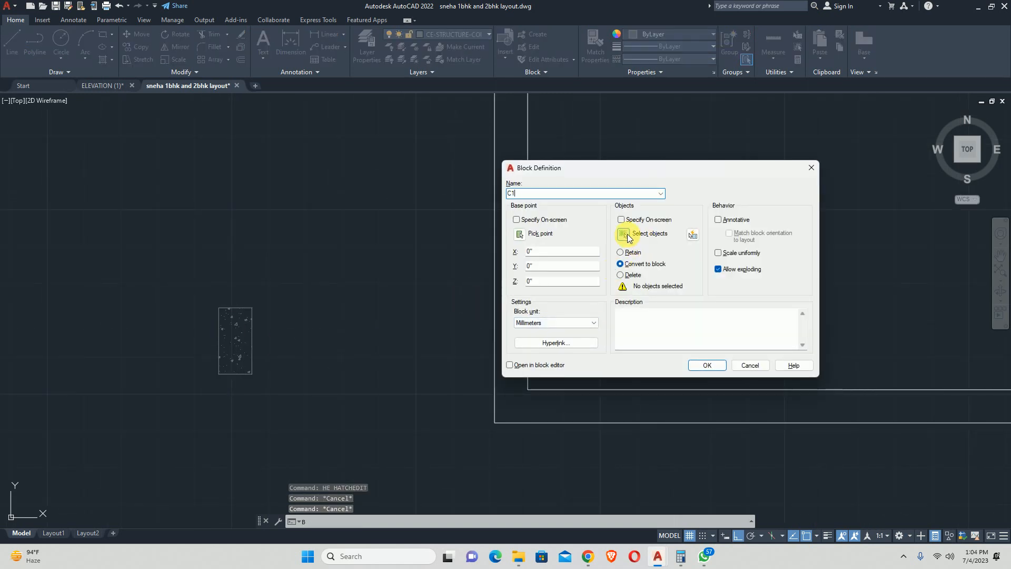
click(628, 238)
click(158, 280)
click(337, 462)
key(Return)
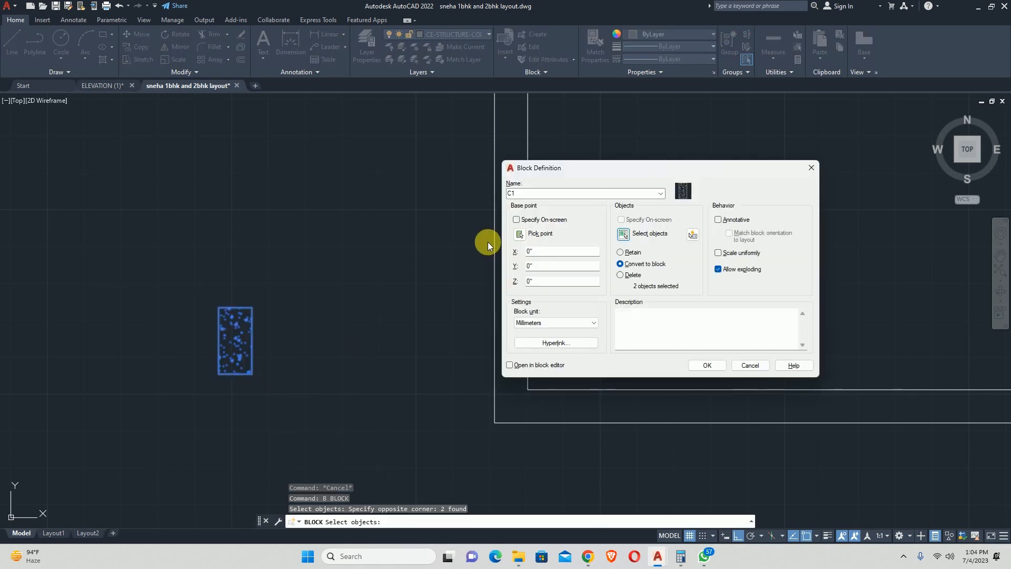
click(518, 235)
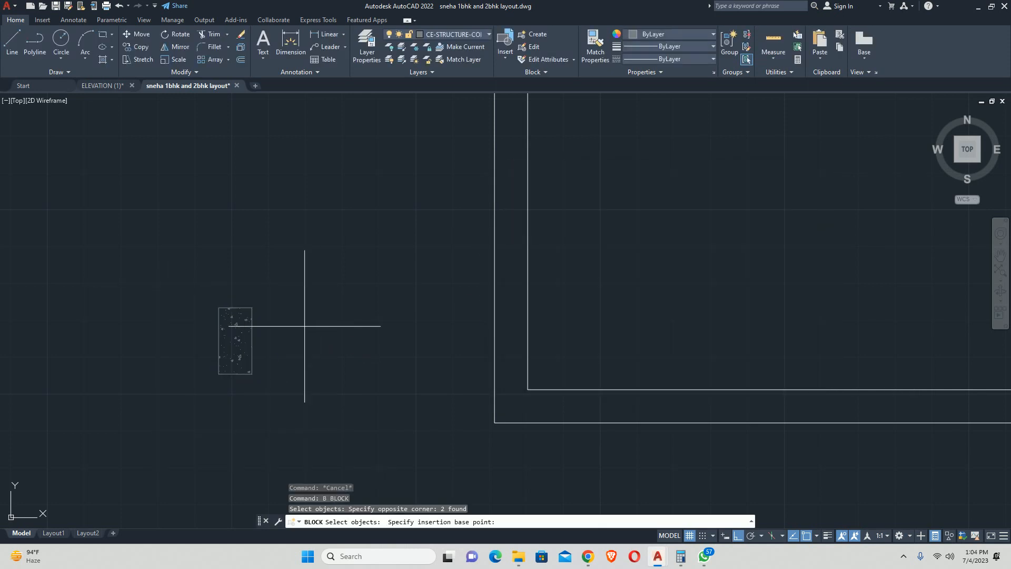
click(235, 340)
click(706, 364)
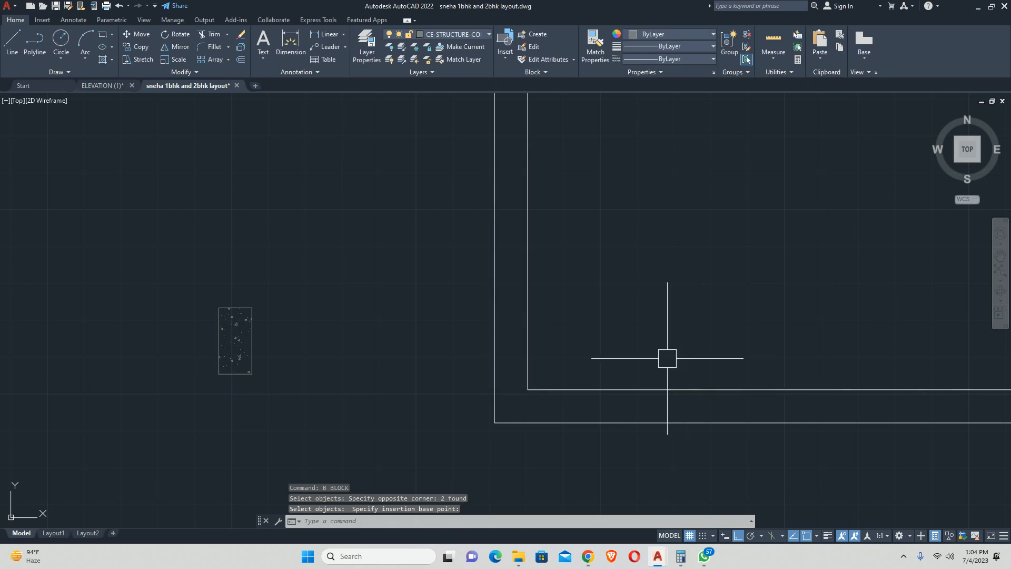
key(Escape)
key(Escape)
key(Escape)
middle_drag(326, 419, 348, 415)
text(ec)
key(Return)
key(Return)
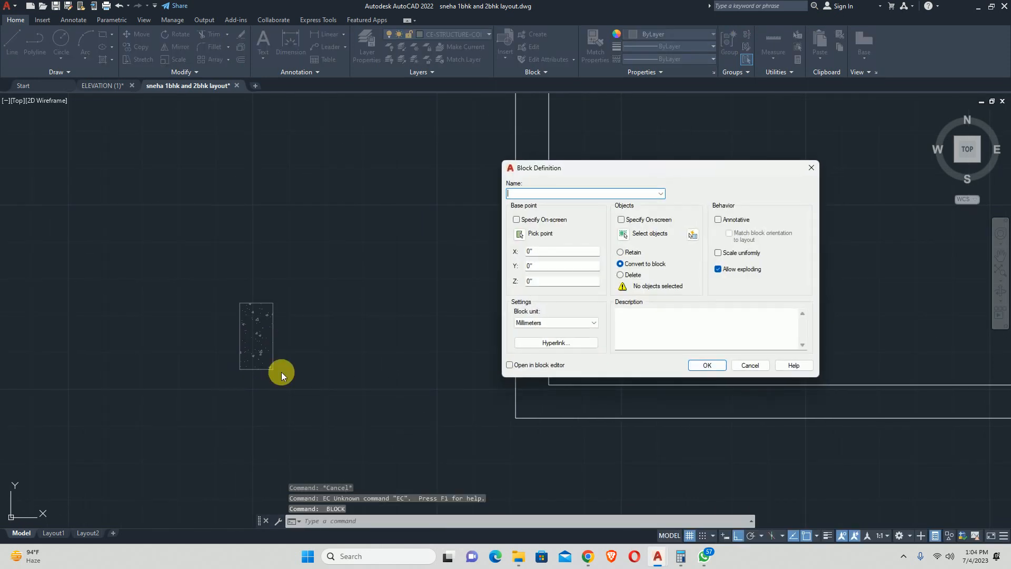
key(Escape)
Draw a 9 by 9 inch square column outline beside the C1 block, between it and the floor plan.
text(rec)
key(Return)
click(328, 356)
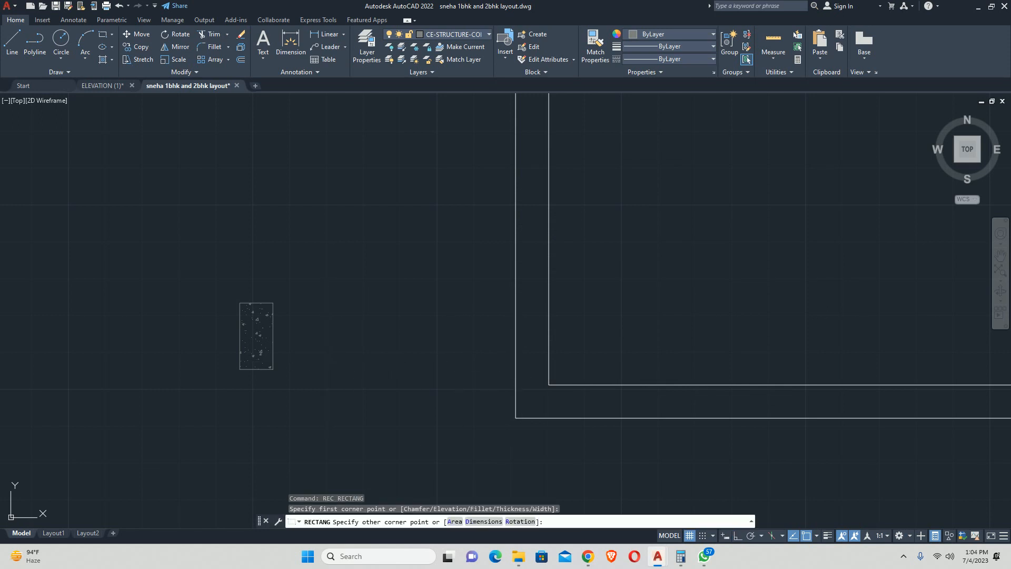
text(d)
key(Return)
text(9)
key(Return)
text(9)
key(Return)
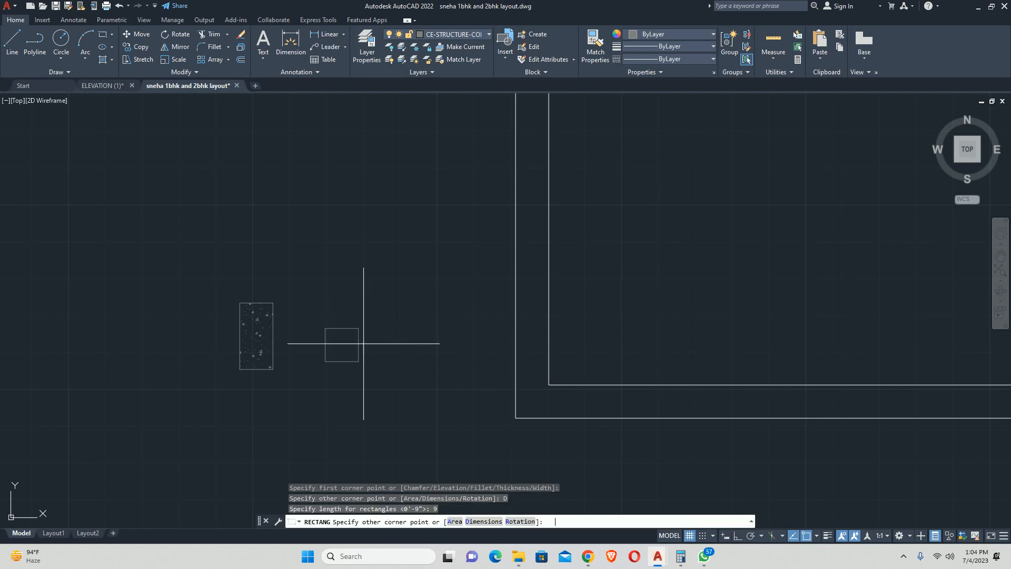
click(406, 345)
key(Escape)
key(Escape)
Hatch the inside of the square column outline with the AR-CONC pattern.
scroll(337, 338, up, 2)
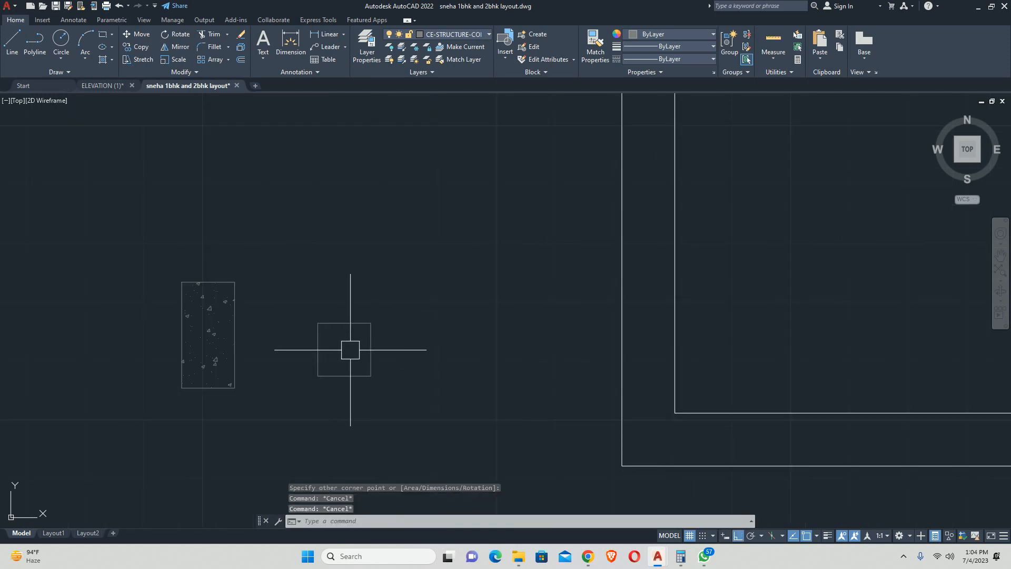
text(h)
key(Return)
click(345, 345)
key(Return)
key(Escape)
key(Escape)
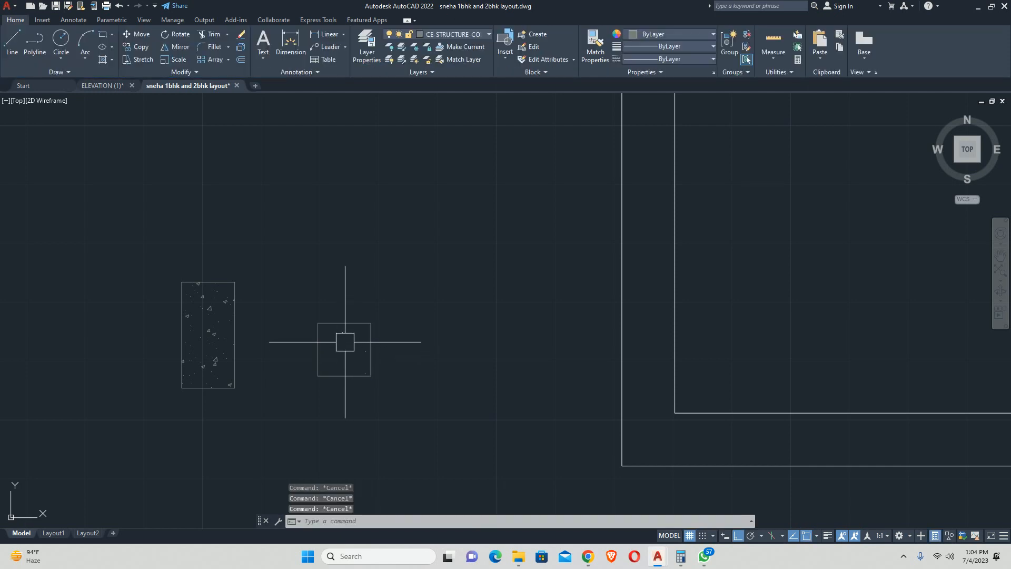
Set the square column's hatch scale to 0.02.
click(344, 347)
click(468, 290)
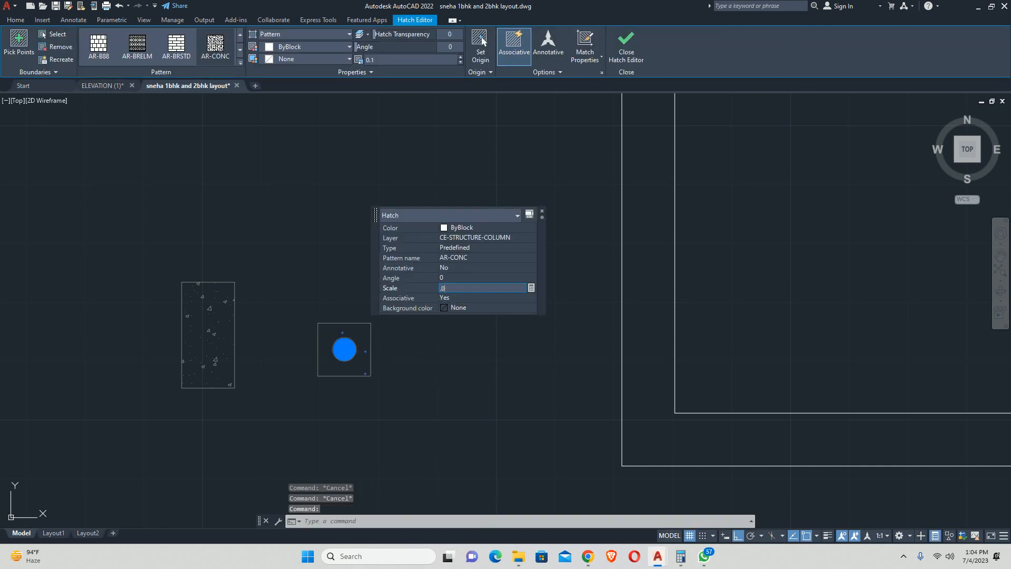
text(.02)
key(Return)
key(Escape)
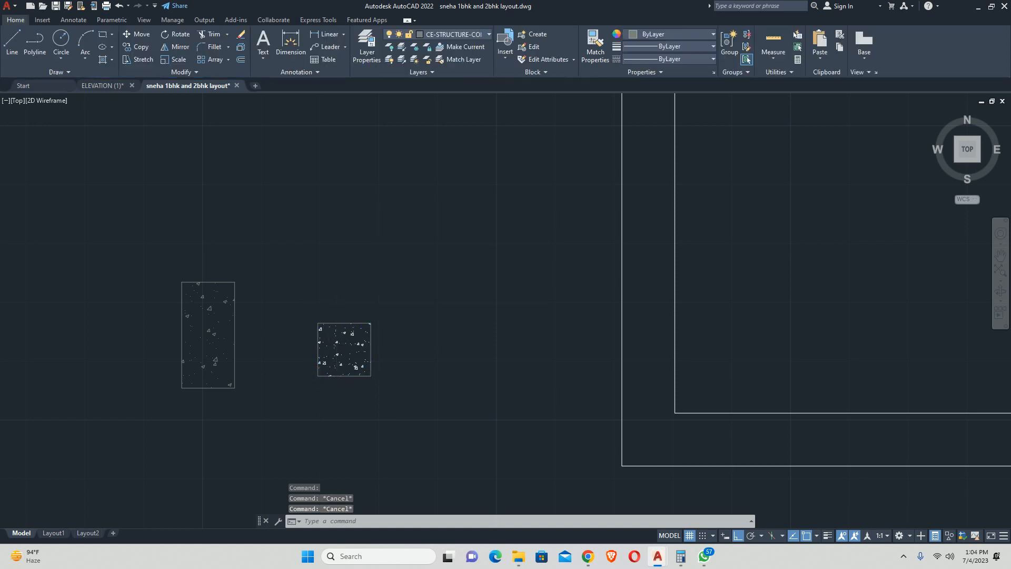
Edit the square column's hatch with Hatch Edit and set its color to Use Current.
scroll(338, 334, up, 3)
click(351, 378)
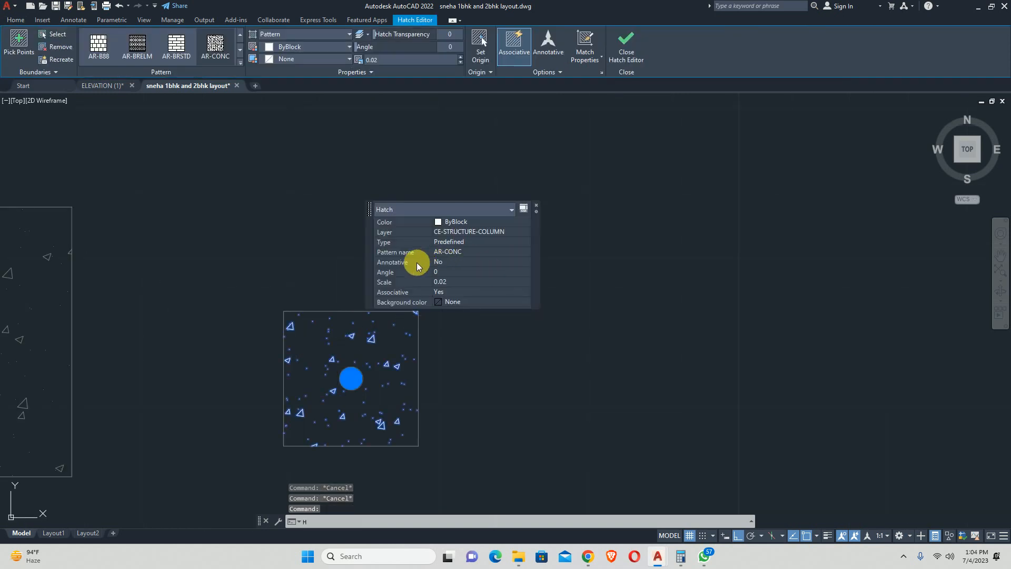
text(E)
key(Return)
click(110, 83)
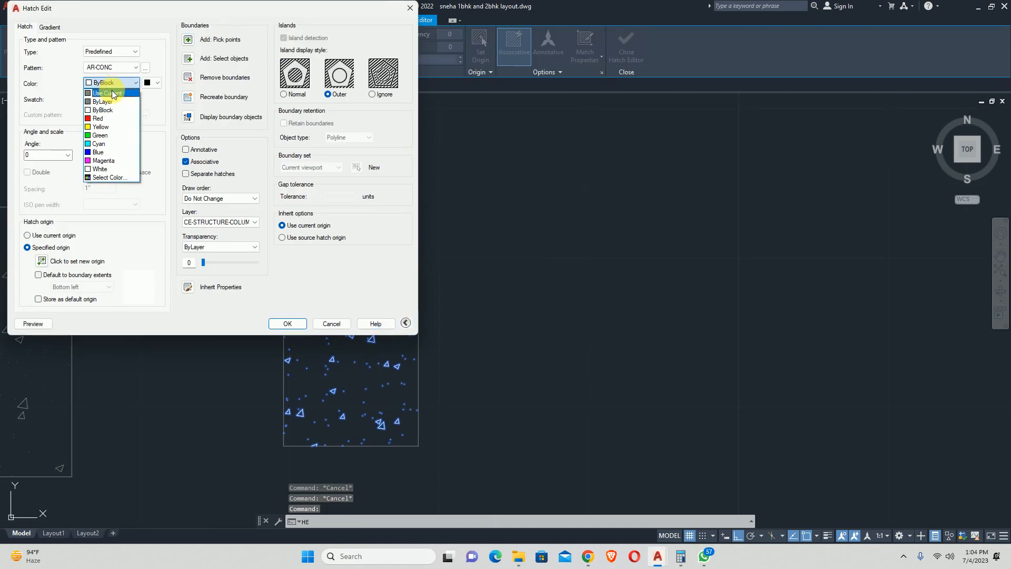
click(112, 93)
click(288, 323)
key(Escape)
key(Escape)
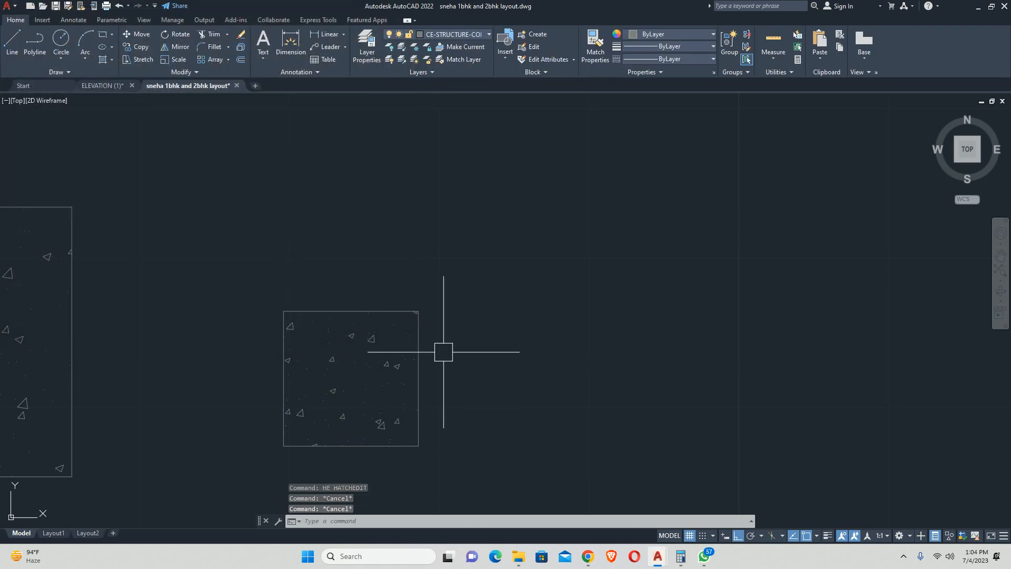
Convert the square outline and its hatch into a block with its base point at the square's center.
text(B)
key(Return)
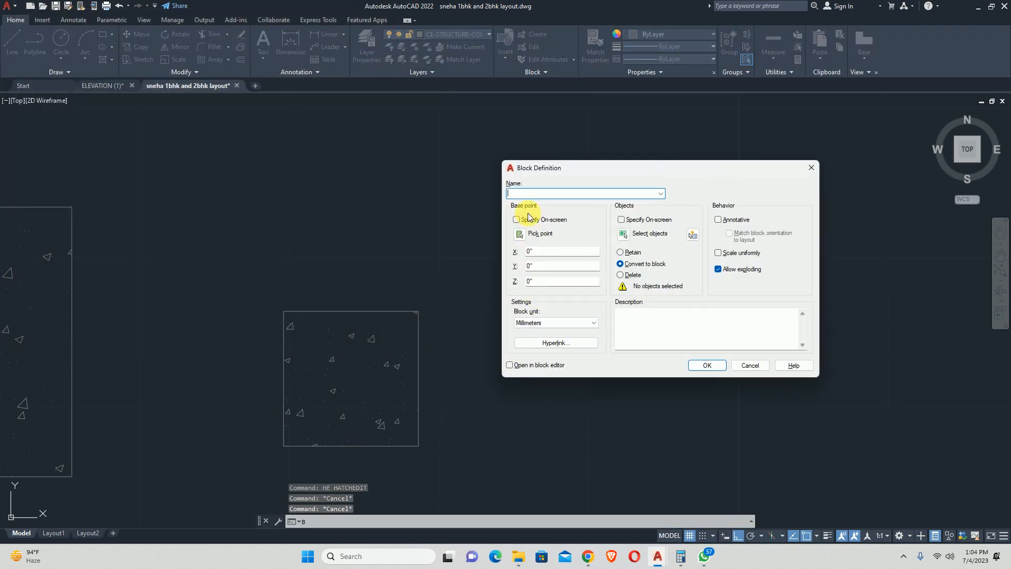
click(621, 234)
click(466, 270)
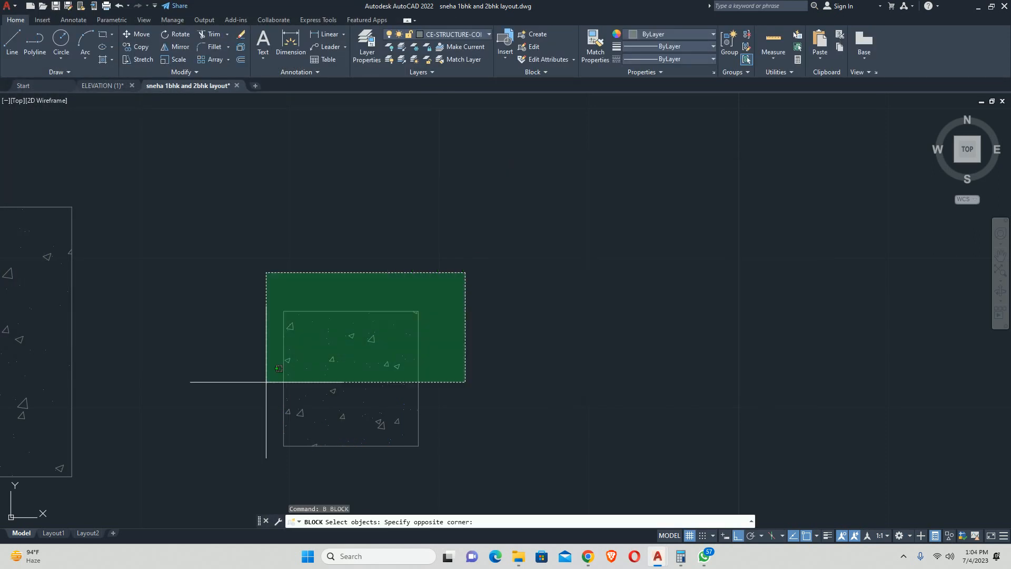
click(266, 382)
key(Return)
click(519, 233)
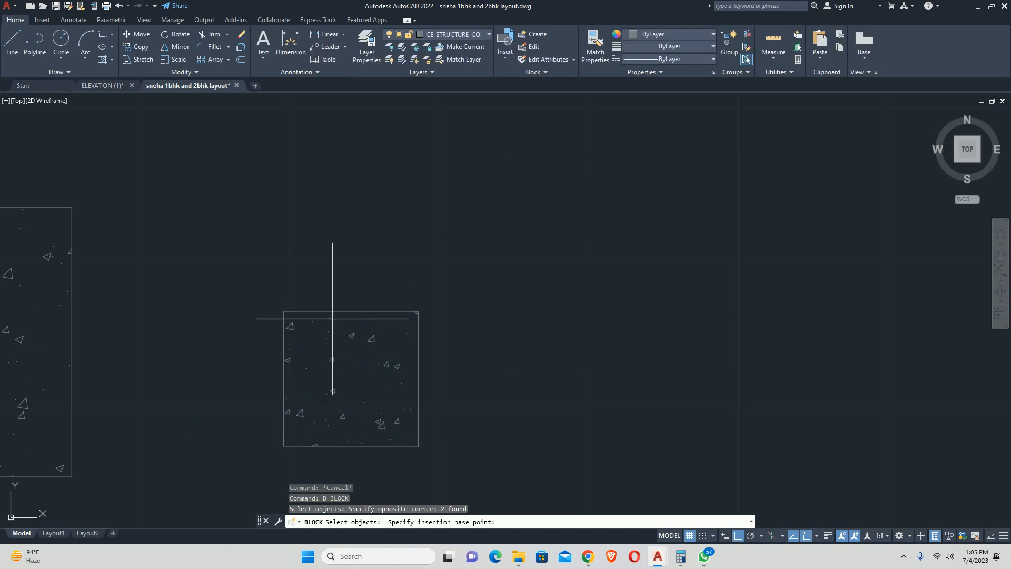
click(351, 378)
click(705, 365)
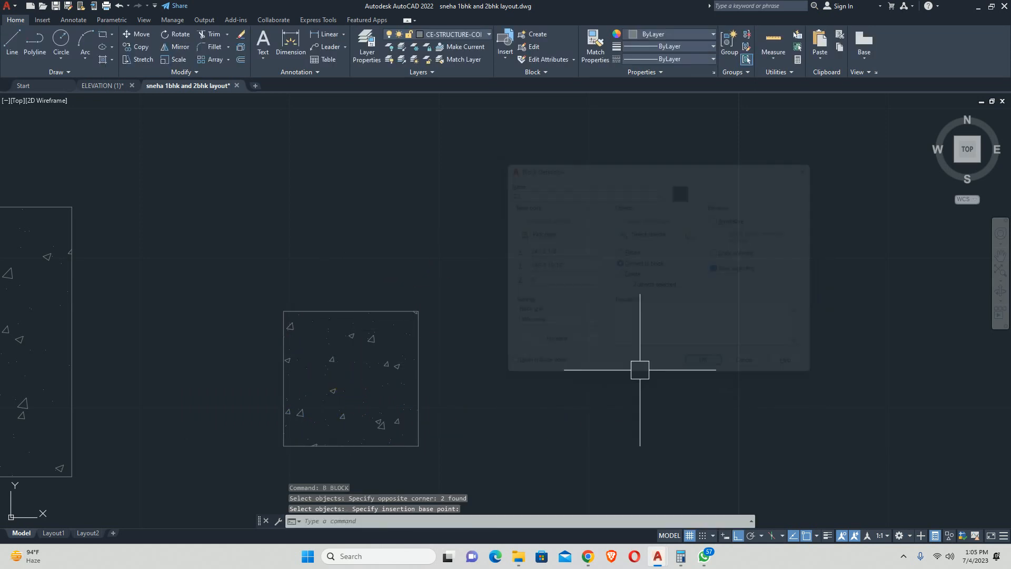
Move the rectangular C1 column by its lower-left corner onto the plan's outer lower-left wall corner.
scroll(522, 392, down, 4)
middle_drag(500, 392, 349, 377)
text(m)
key(Return)
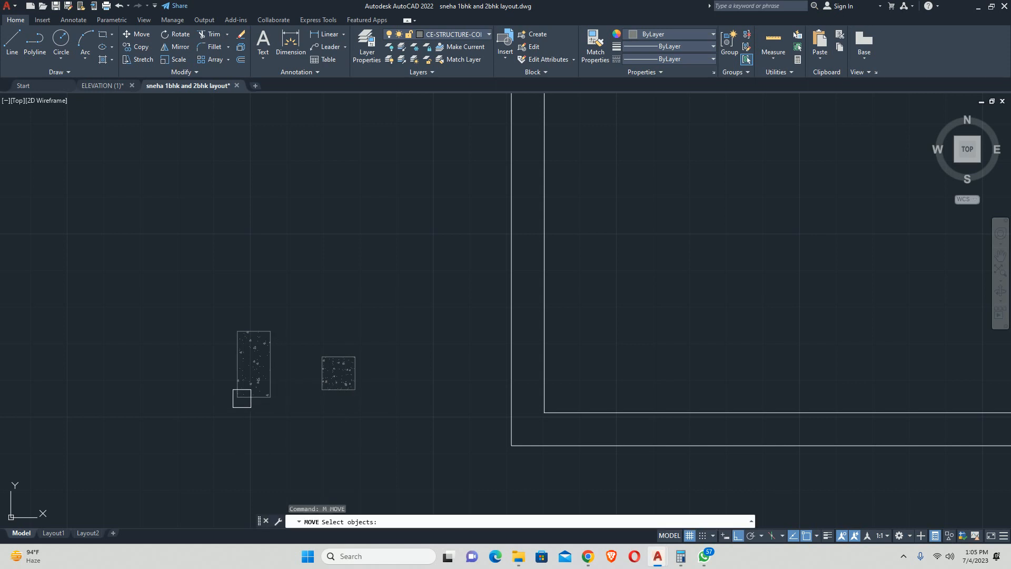
click(241, 397)
key(Return)
click(237, 398)
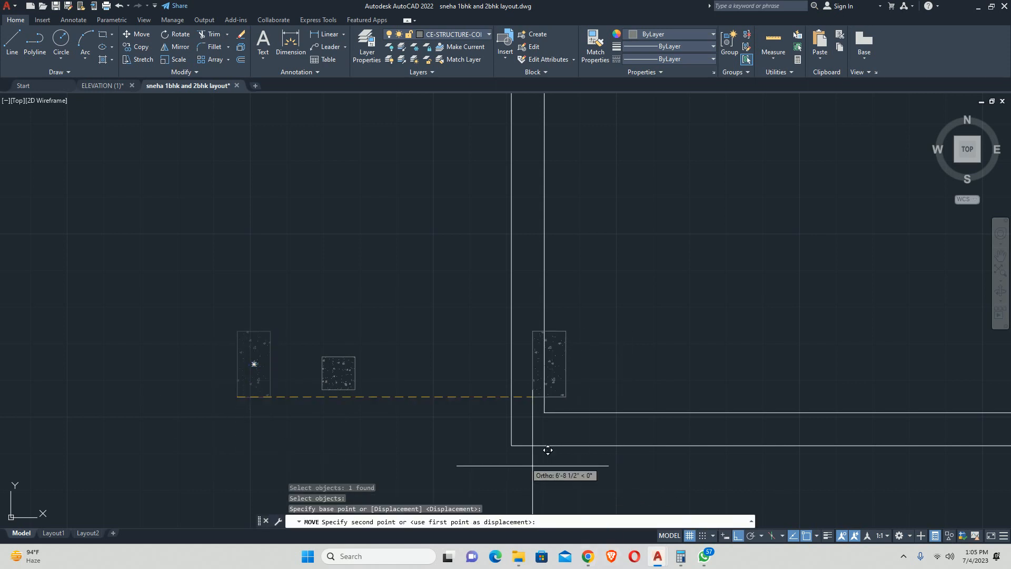
click(511, 445)
key(Escape)
Copy the corner column straight up to the upper end of the left exterior wall, flush with the wall's outer corner.
scroll(517, 454, down, 2)
middle_drag(514, 456, 494, 527)
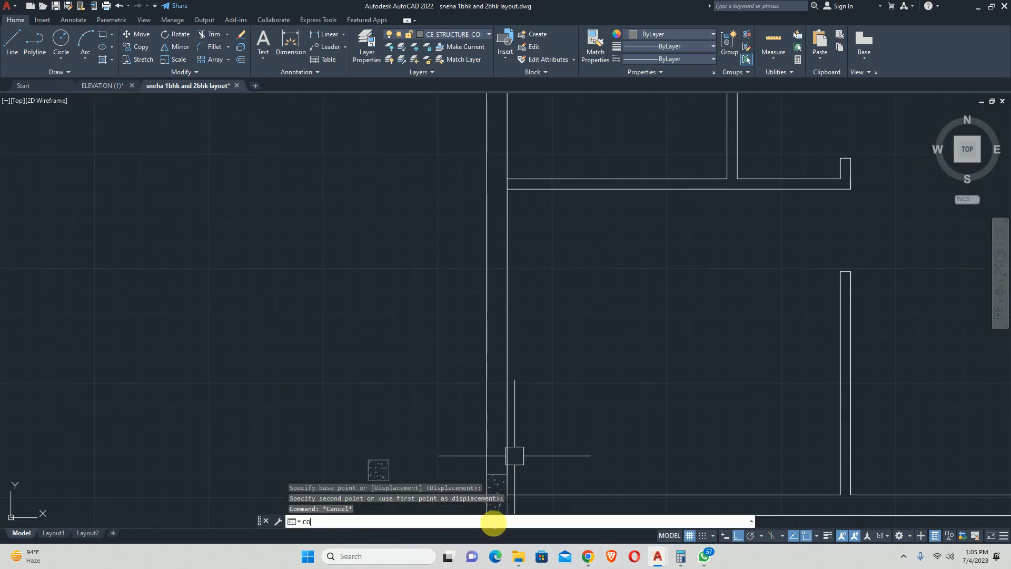
text(co)
key(Return)
click(492, 479)
key(Return)
click(494, 487)
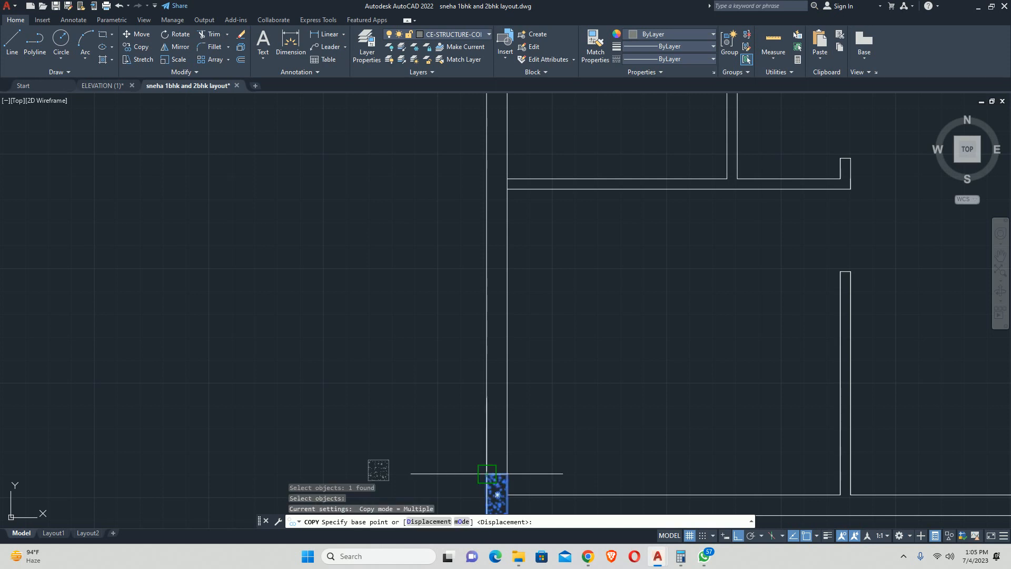
scroll(459, 418, down, 3)
scroll(458, 419, up, 4)
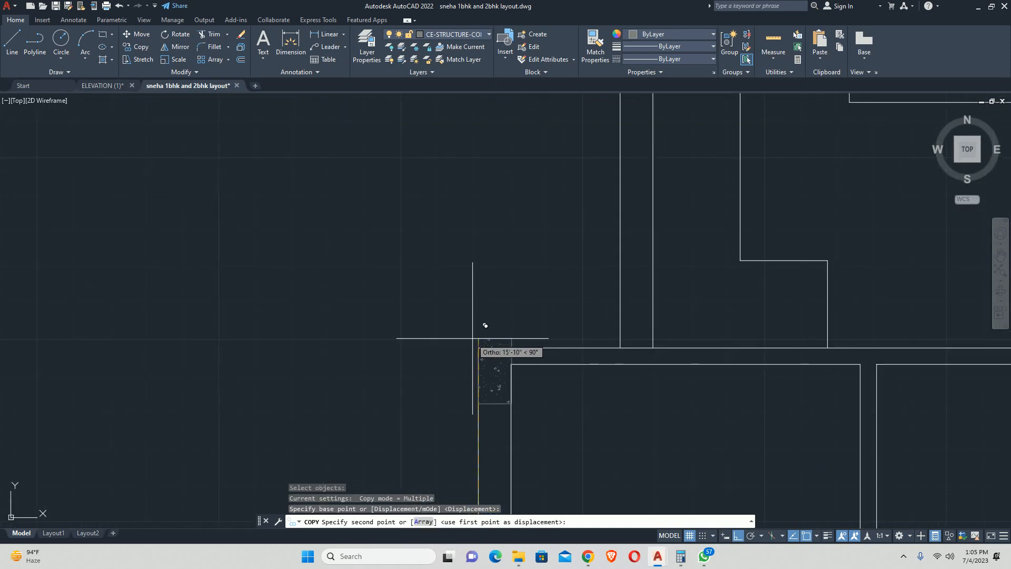
key(Escape)
key(Escape)
Measure the vertical distance between the two columns on the left exterior wall with a temporary linear dimension.
scroll(494, 369, down, 4)
scroll(483, 397, up, 2)
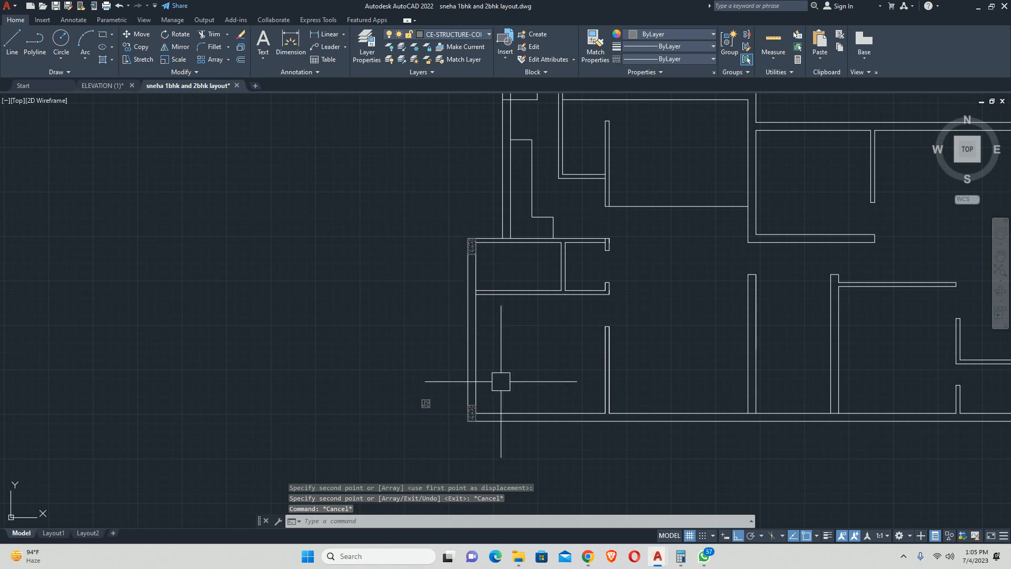
middle_drag(492, 357, 487, 357)
key(Escape)
text(DLI)
key(Return)
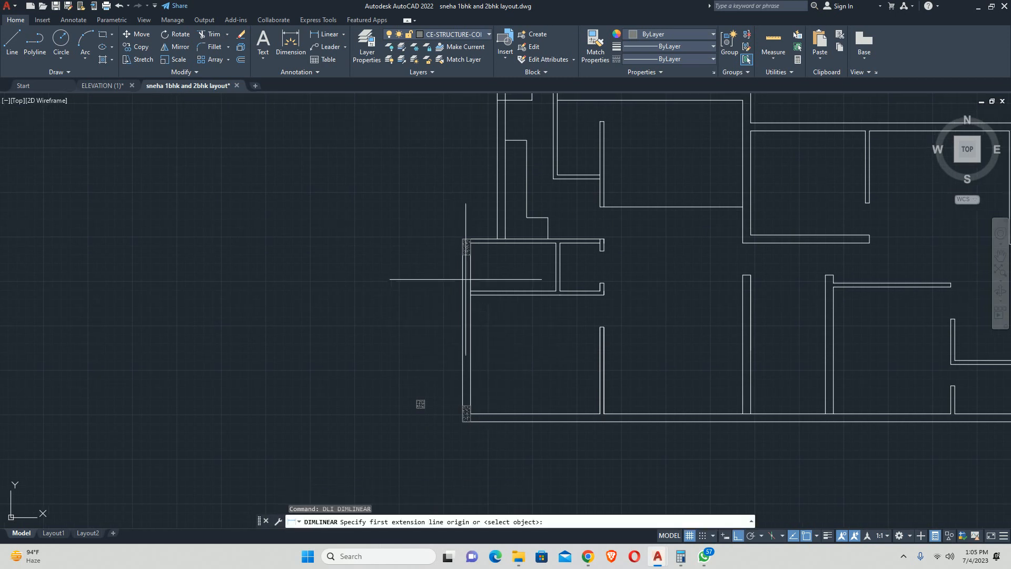
scroll(442, 250, up, 2)
click(477, 249)
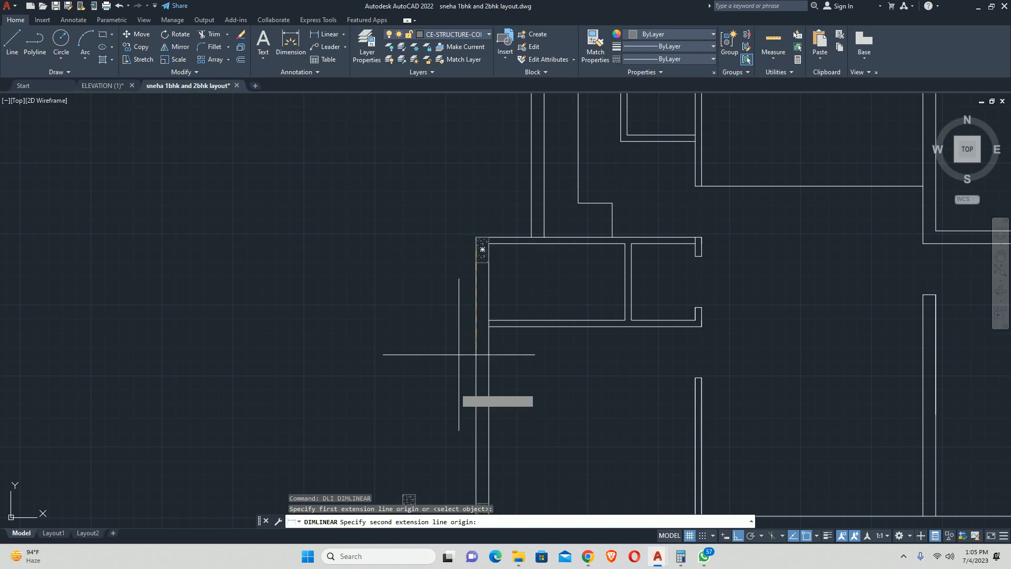
scroll(416, 345, down, 2)
scroll(460, 354, up, 2)
click(466, 357)
scroll(428, 290, up, 5)
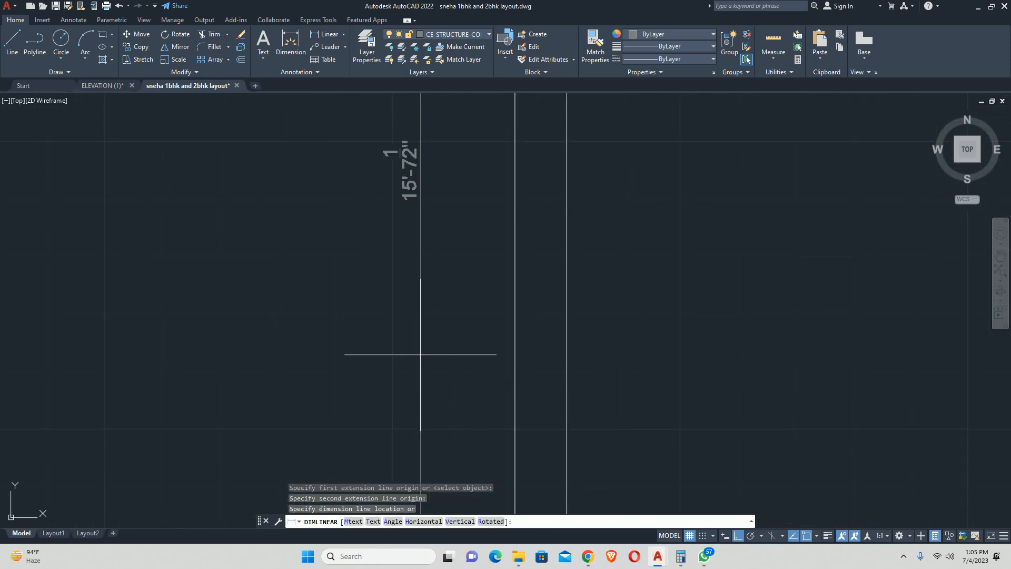
key(Escape)
scroll(416, 343, down, 4)
scroll(424, 326, down, 1)
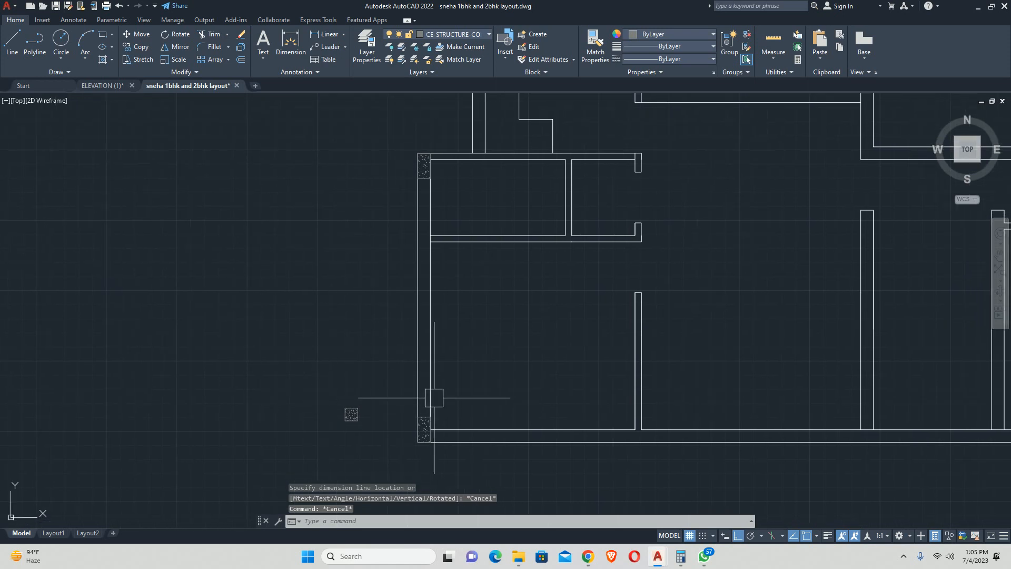
middle_drag(433, 397, 380, 399)
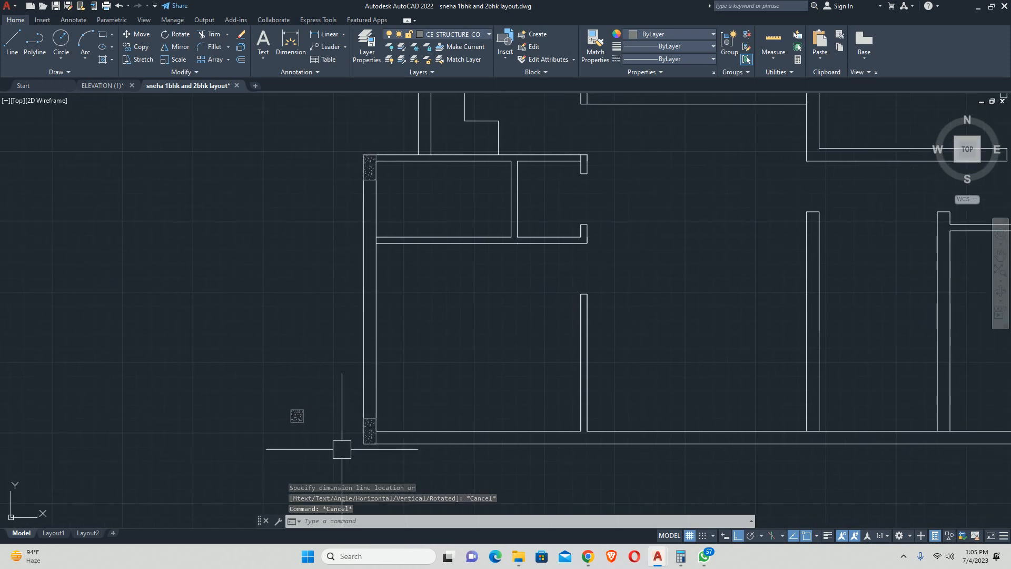
scroll(420, 449, up, 2)
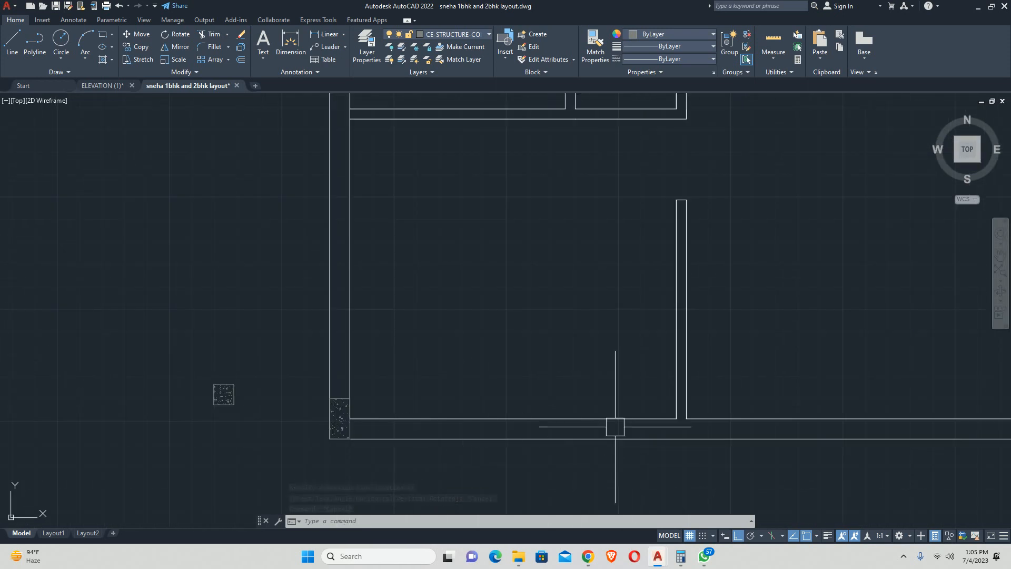
middle_drag(583, 424, 533, 460)
text(D)
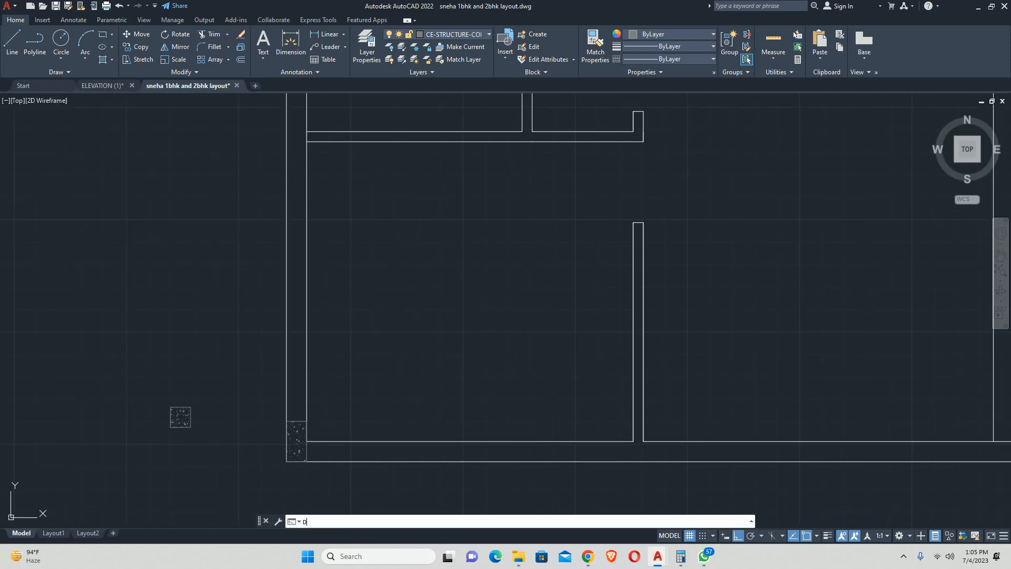
text(LI)
key(Return)
scroll(532, 460, down, 4)
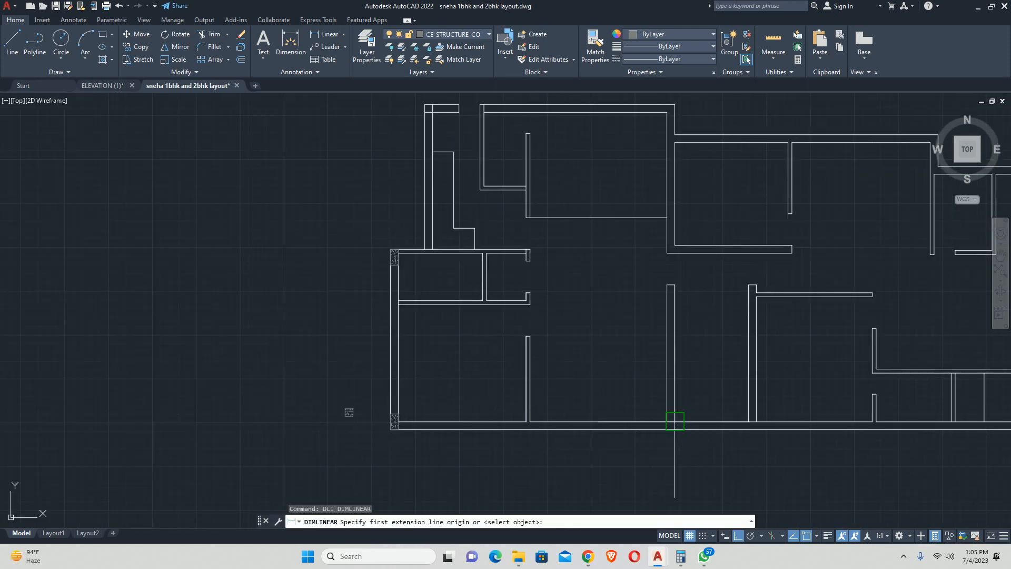
key(Escape)
Copy both left-wall columns horizontally to the first interior partition, aligning them with the partition's right face.
text(c)
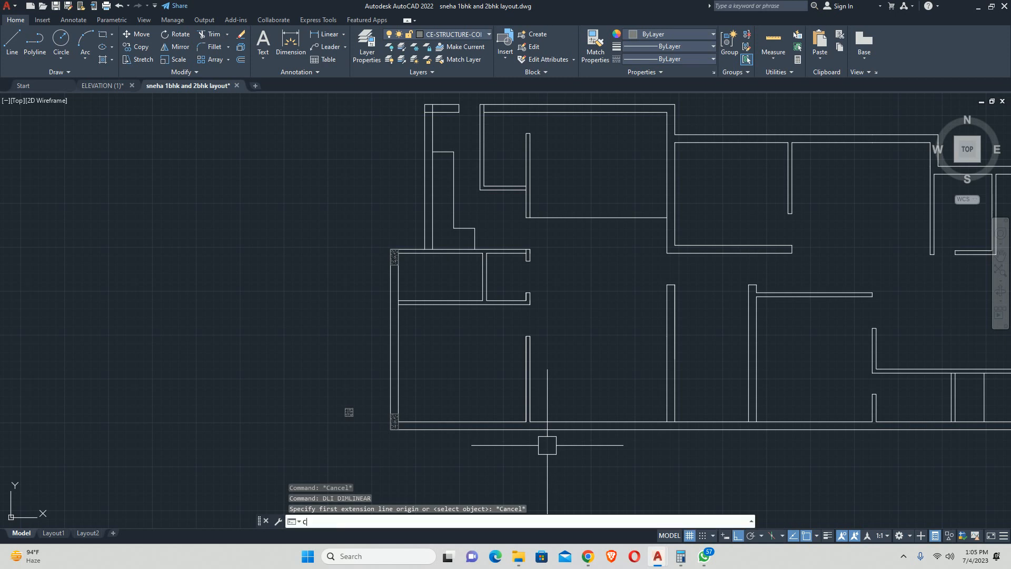
text(o)
key(Return)
click(393, 421)
click(390, 258)
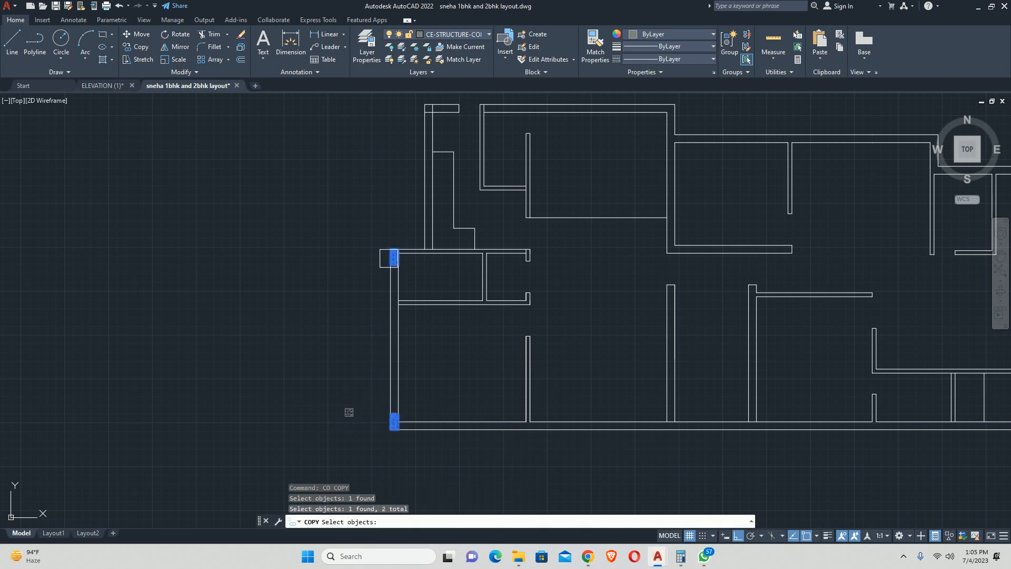
scroll(422, 402, up, 4)
key(Return)
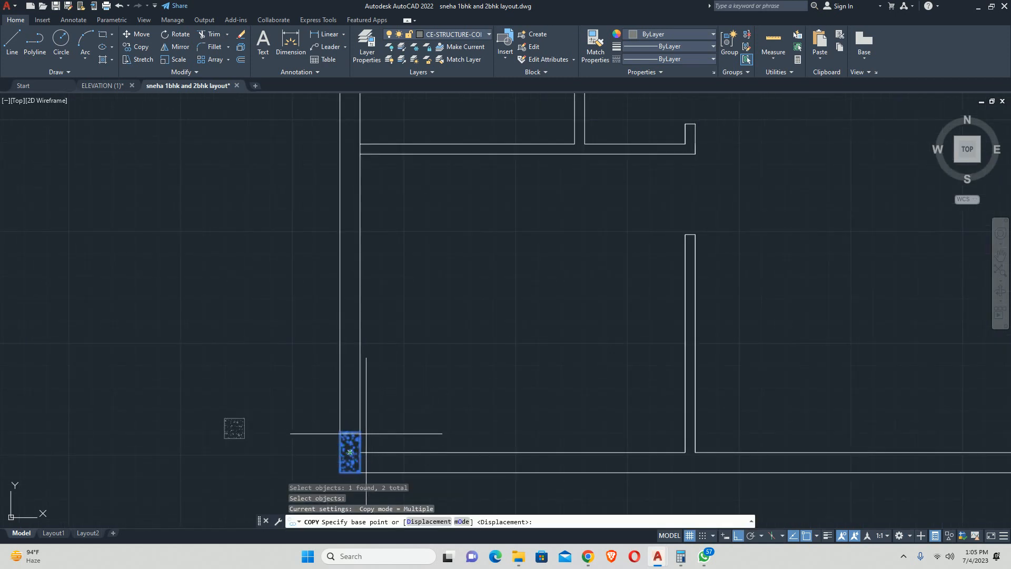
click(349, 451)
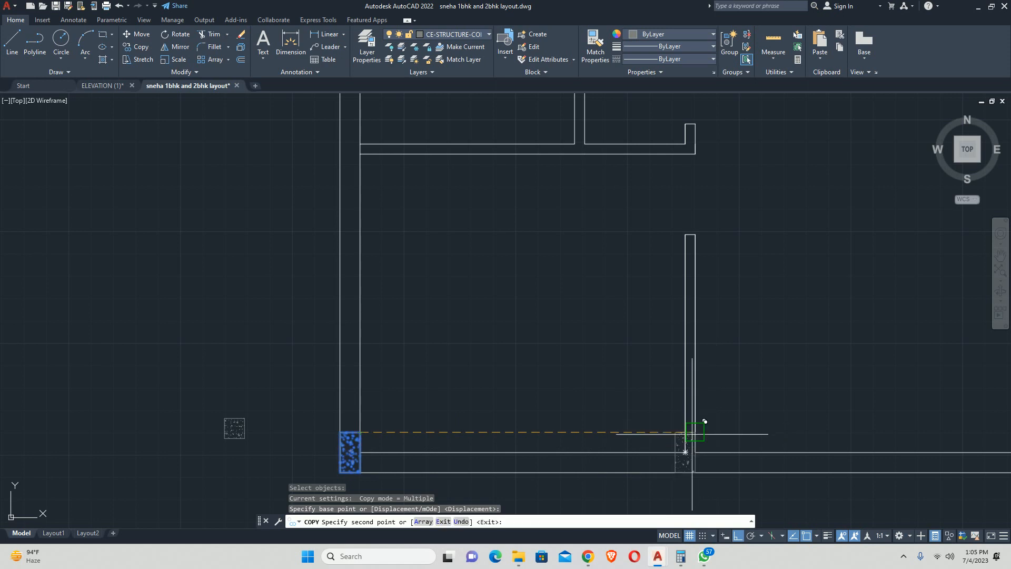
click(692, 434)
key(Escape)
scroll(604, 410, down, 2)
key(Escape)
middle_drag(582, 407, 533, 425)
scroll(598, 458, up, 4)
middle_drag(607, 463, 606, 462)
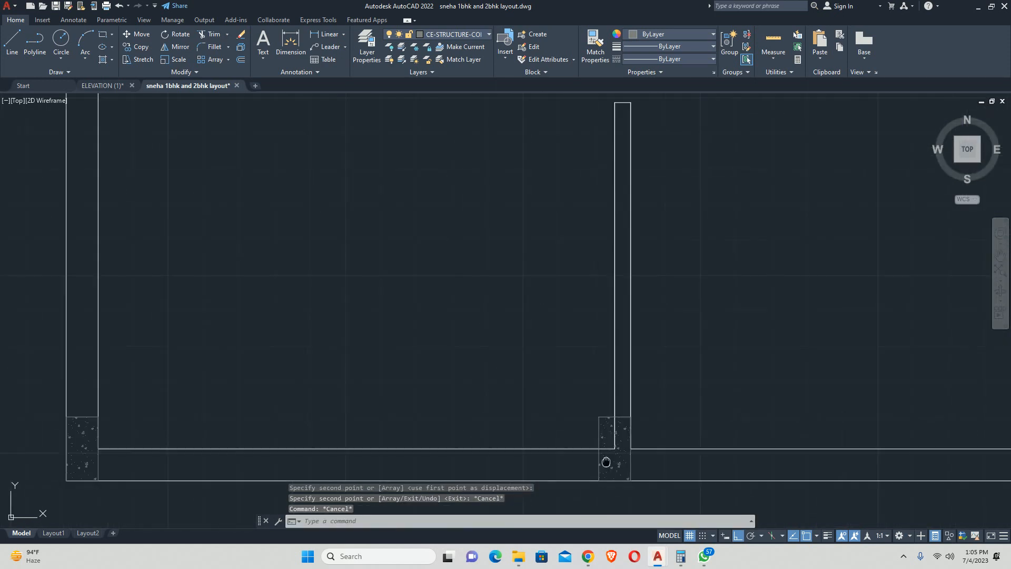
Copy both columns on the first interior partition horizontally to the next thick interior wall, aligning them with that wall's right face.
scroll(519, 428, down, 3)
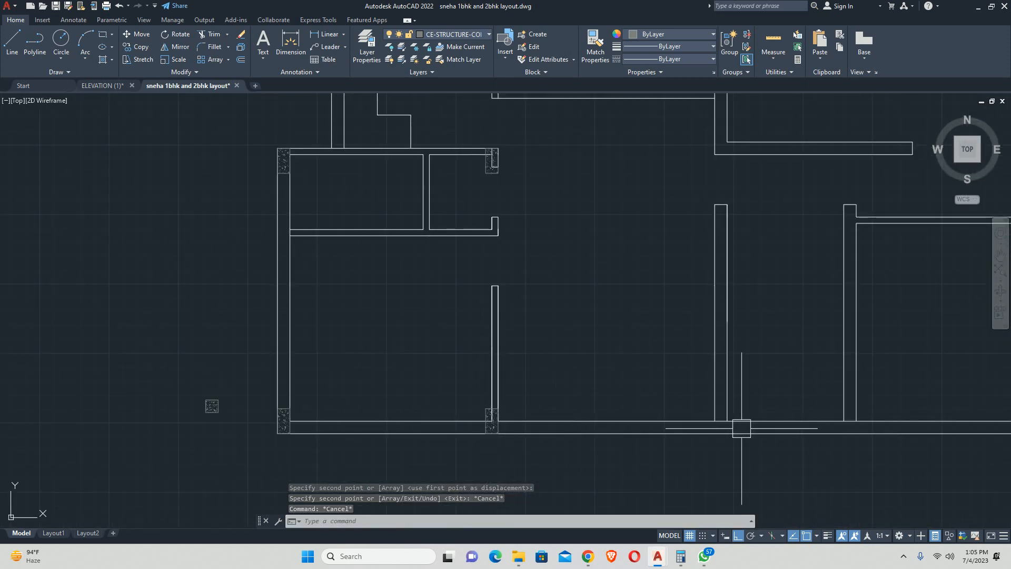
key(Return)
click(493, 422)
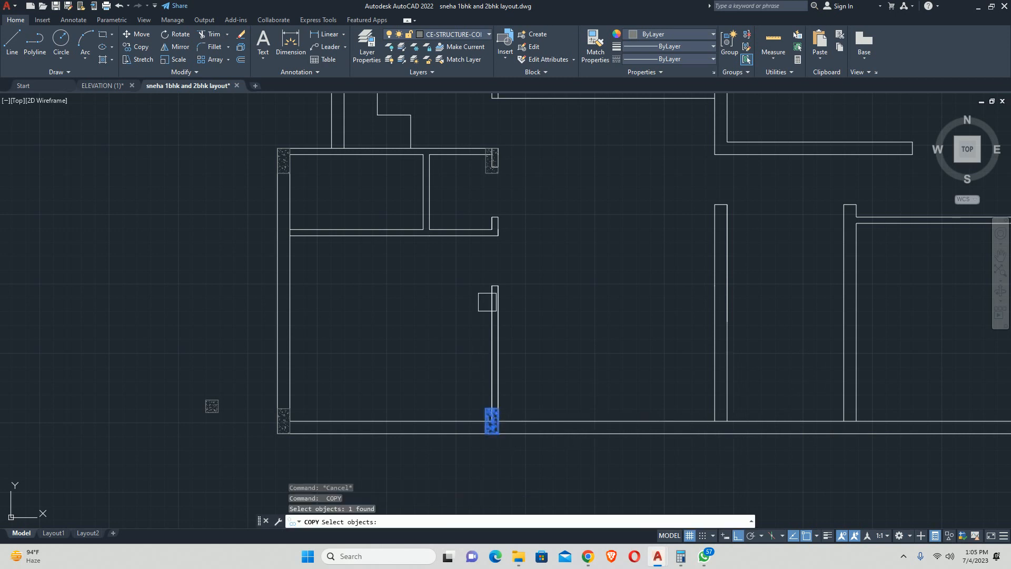
click(490, 186)
scroll(483, 175, up, 4)
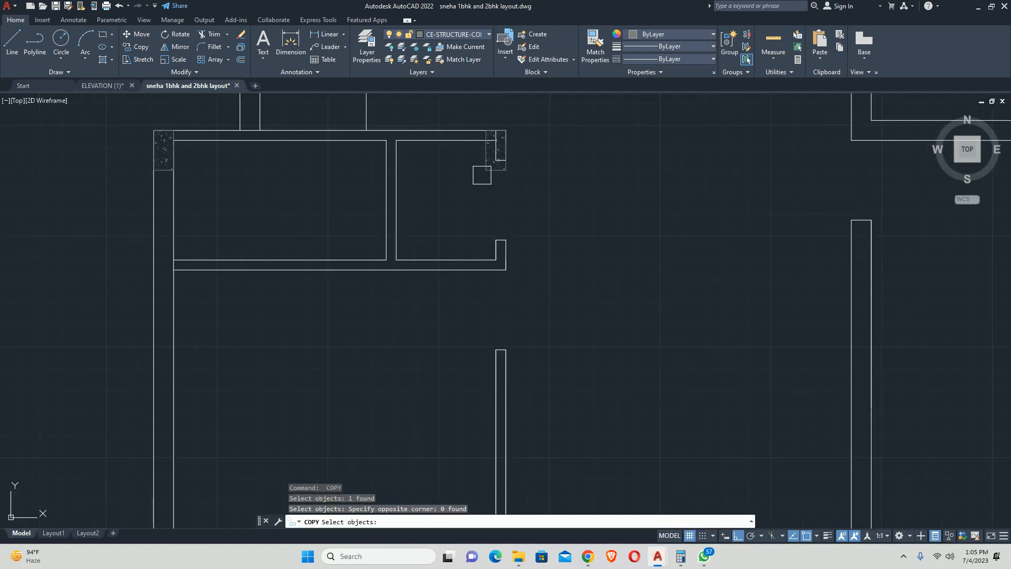
click(483, 169)
scroll(484, 172, down, 6)
key(Return)
scroll(505, 316, up, 4)
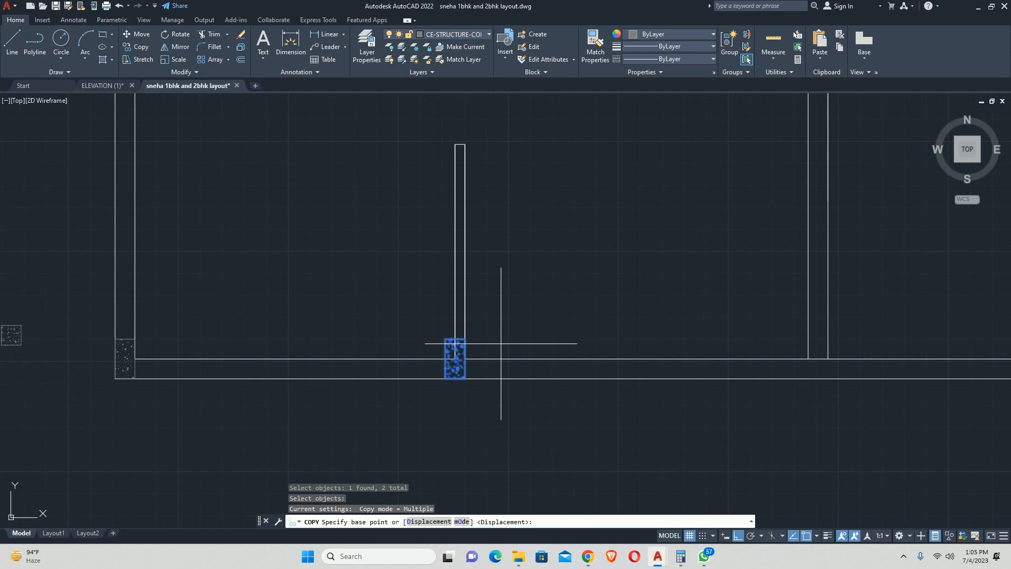
click(455, 358)
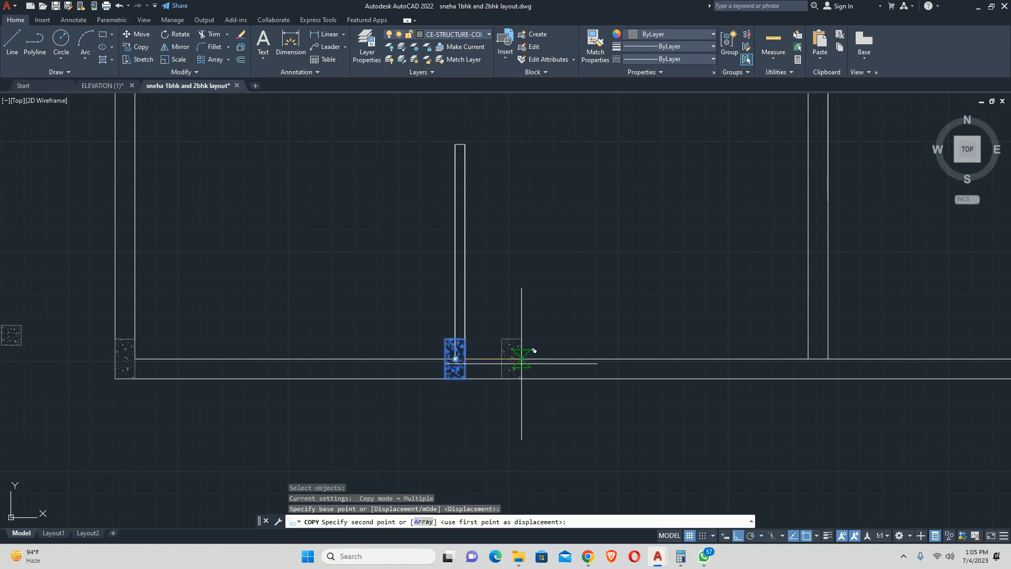
click(829, 359)
key(Escape)
Examine the column positions across the lower-left rooms, especially the column at the upper end of the first interior partition.
scroll(639, 340, down, 4)
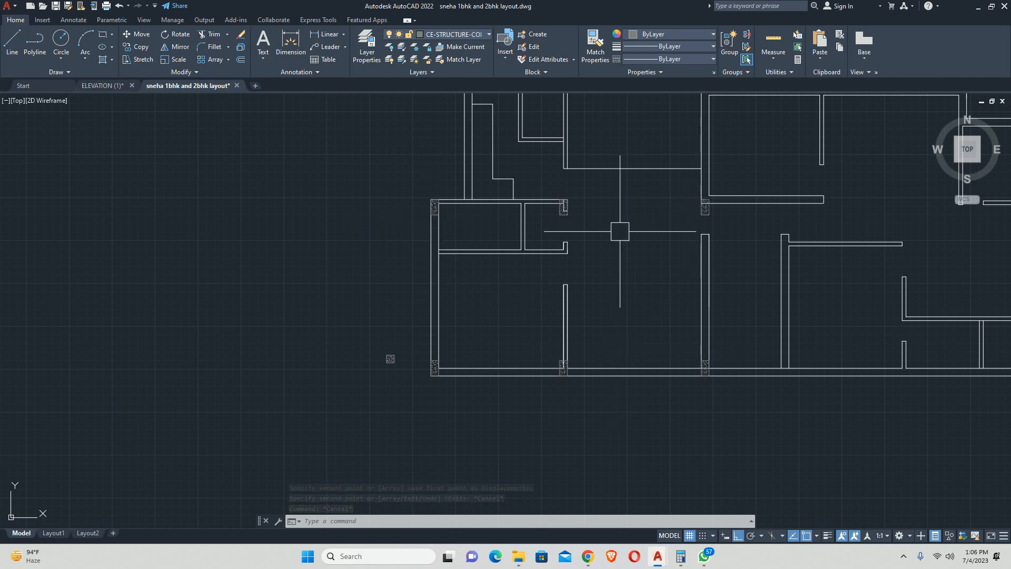
middle_drag(619, 234, 605, 271)
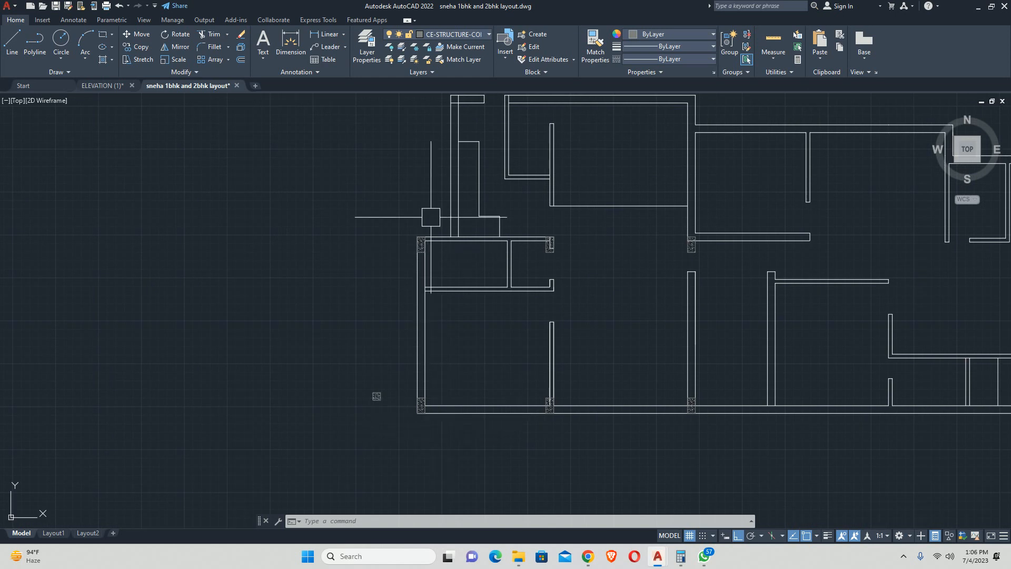
click(497, 243)
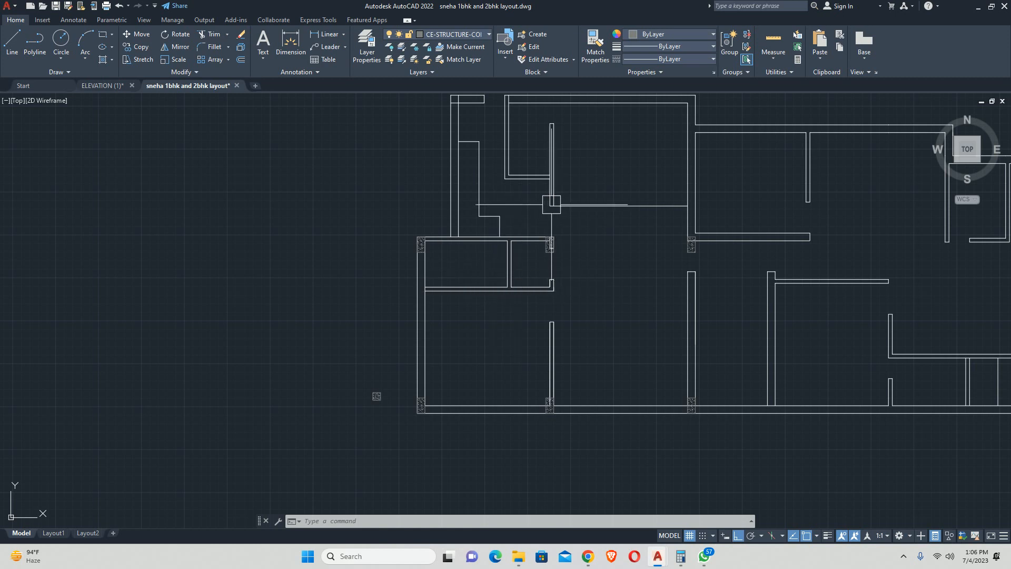
scroll(466, 243, up, 2)
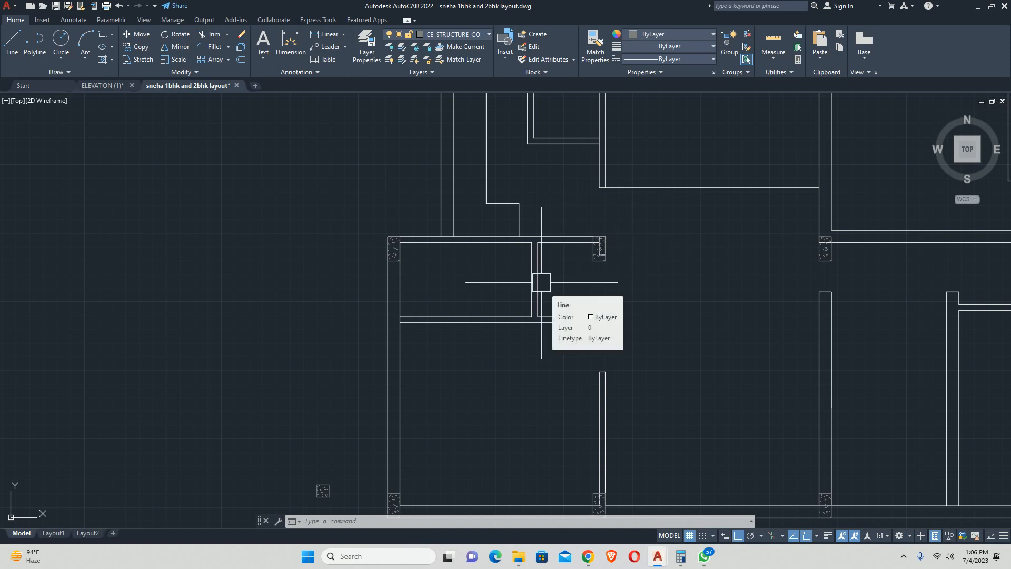
scroll(542, 287, down, 4)
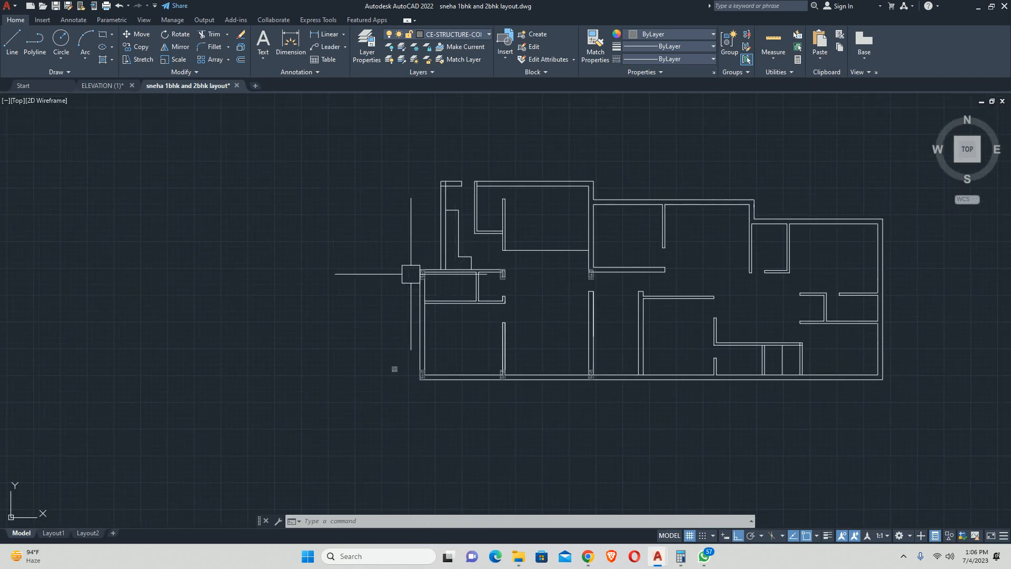
scroll(458, 376, up, 4)
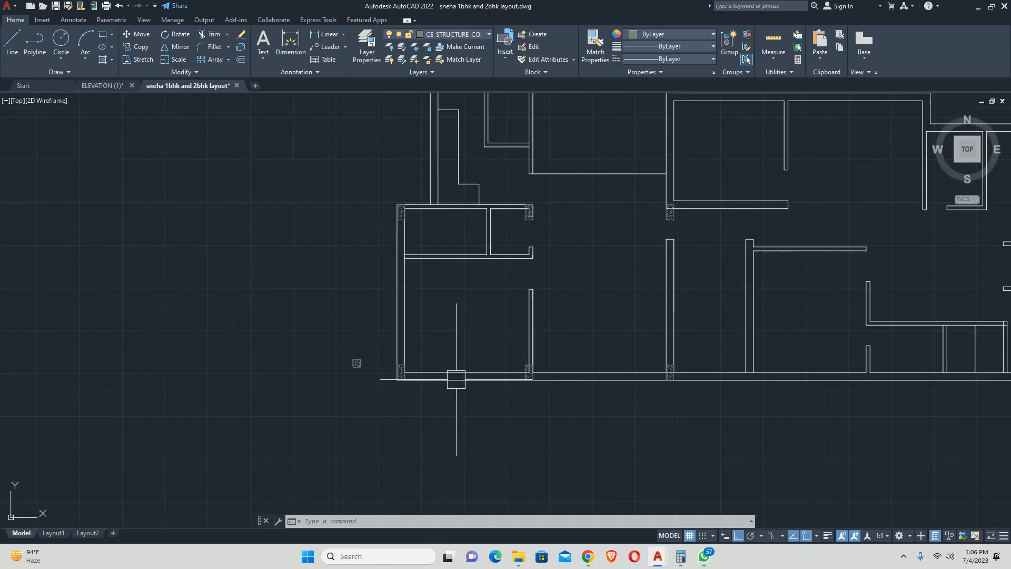
scroll(362, 355, down, 1)
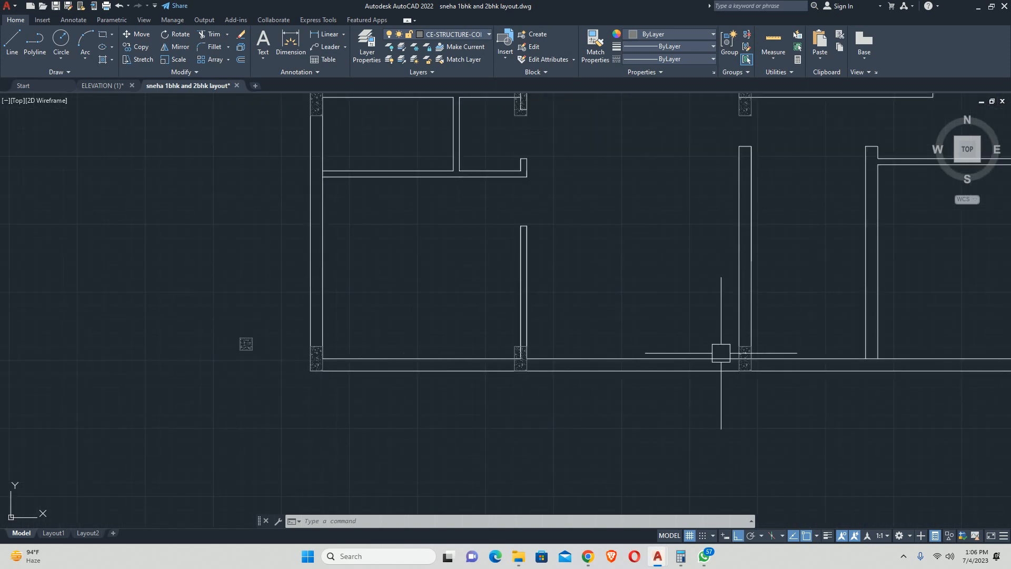
middle_drag(360, 391, 380, 419)
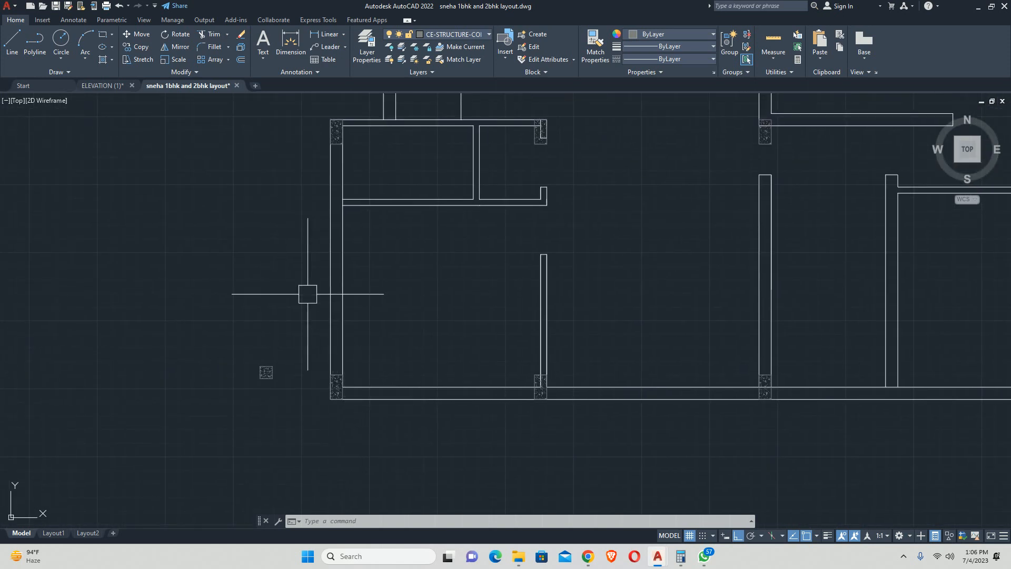
middle_drag(354, 180, 341, 189)
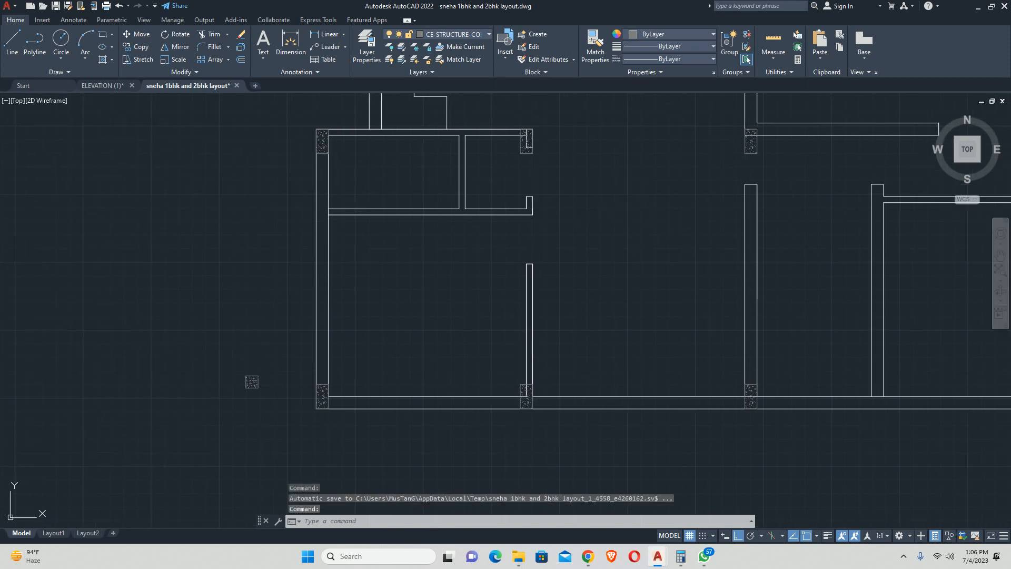
scroll(579, 158, up, 2)
scroll(487, 112, up, 2)
scroll(513, 156, down, 2)
middle_drag(514, 161, 511, 222)
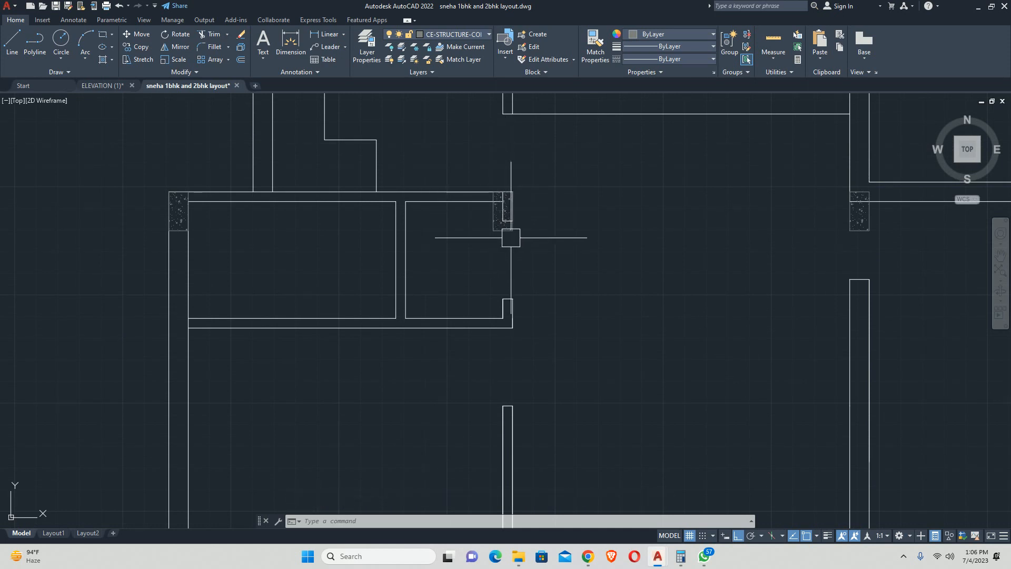
scroll(510, 221, up, 4)
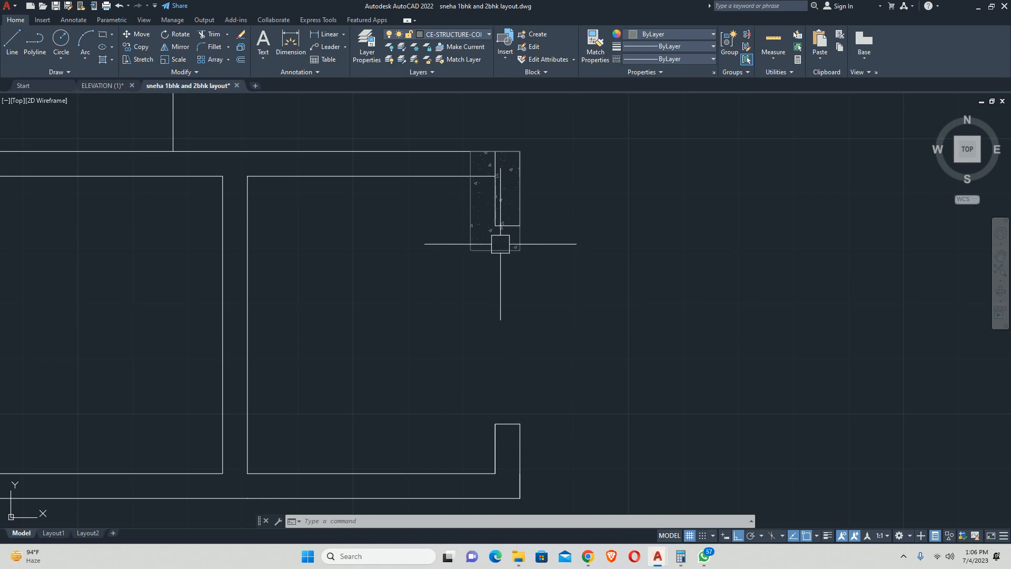
text(R)
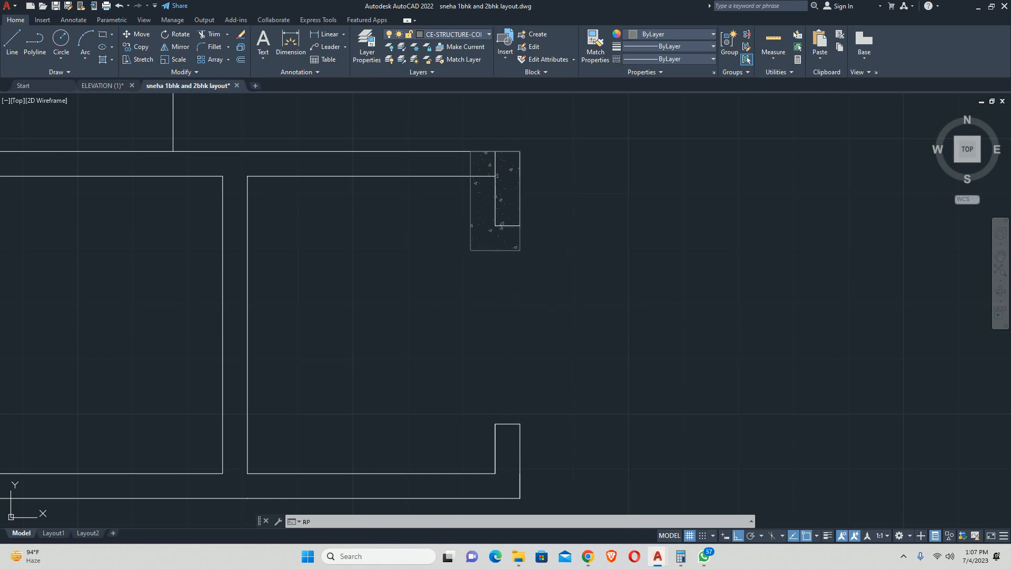
text(P)
key(Return)
key(Escape)
key(Escape)
key(Escape)
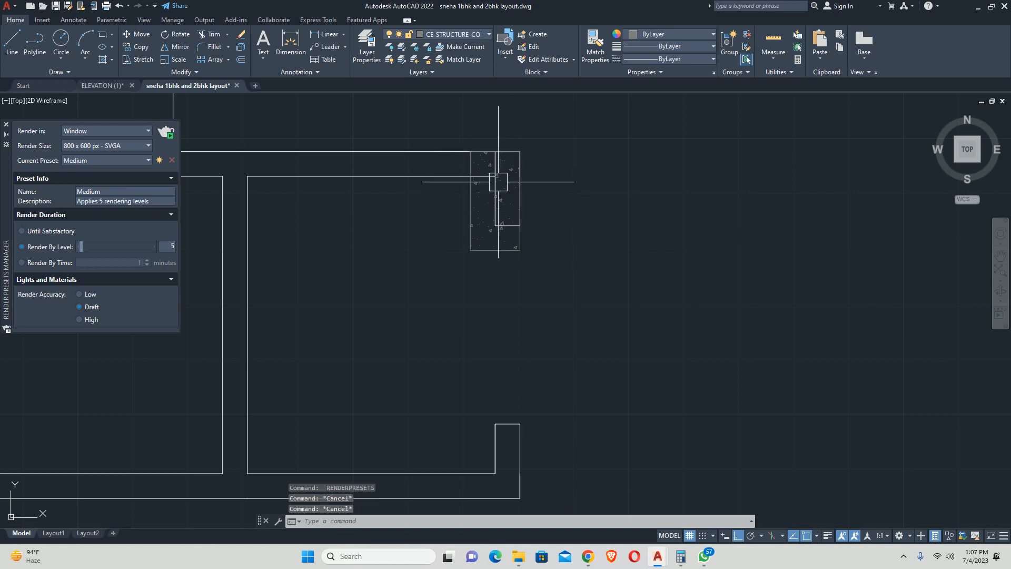
click(7, 124)
Rotate the column at the first partition's upper end by 270° about its upper-right corner so it lies horizontally.
text(RO)
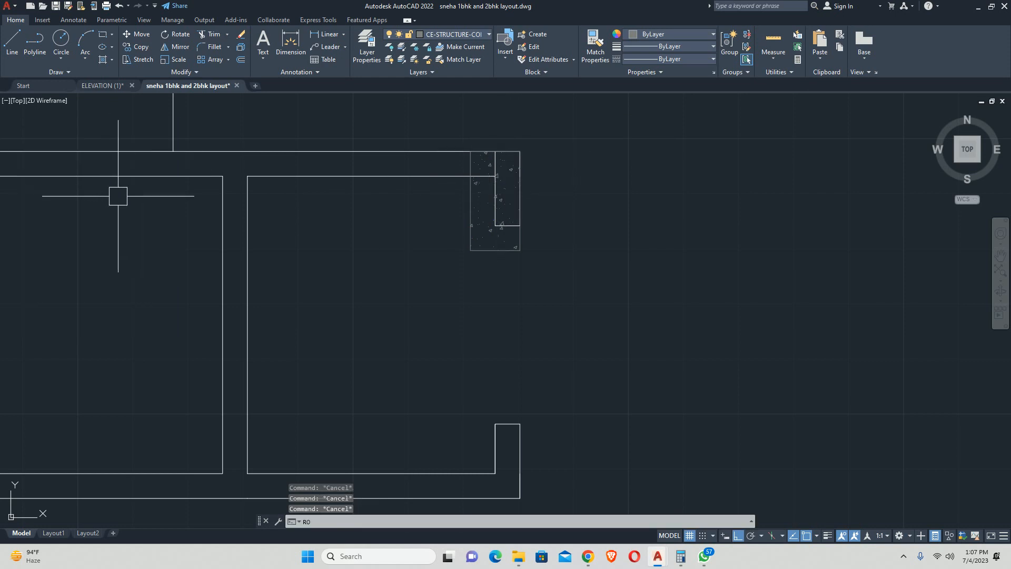
key(Return)
click(473, 242)
key(Return)
click(520, 151)
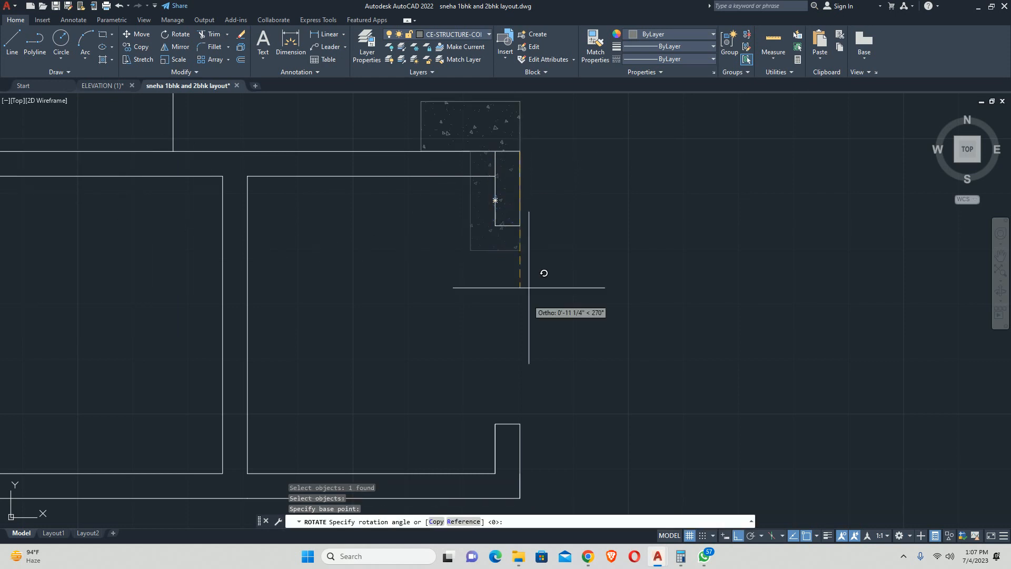
click(522, 316)
key(Escape)
key(Escape)
Move the rotated column straight down by its upper-right corner onto the wall's outer corner.
middle_drag(509, 272, 434, 319)
text(M)
key(Return)
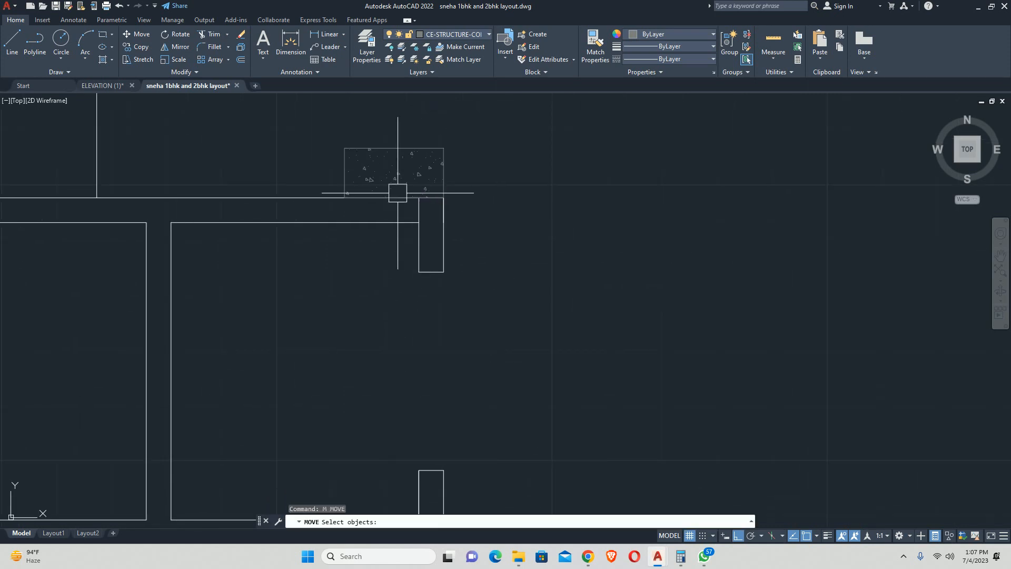
click(397, 165)
key(Return)
click(444, 148)
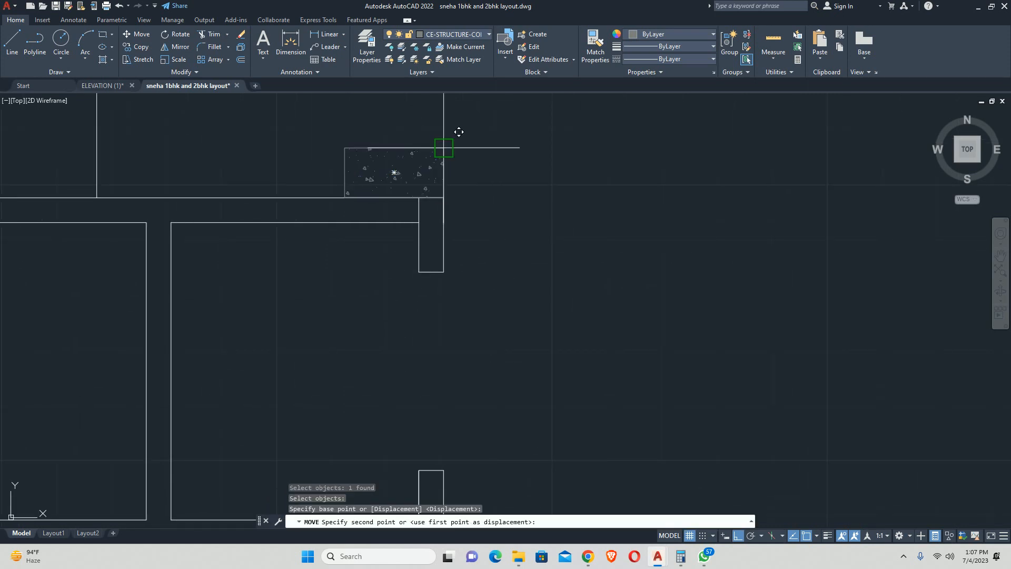
click(444, 198)
key(Escape)
key(Escape)
scroll(429, 238, down, 4)
middle_drag(429, 238, 436, 231)
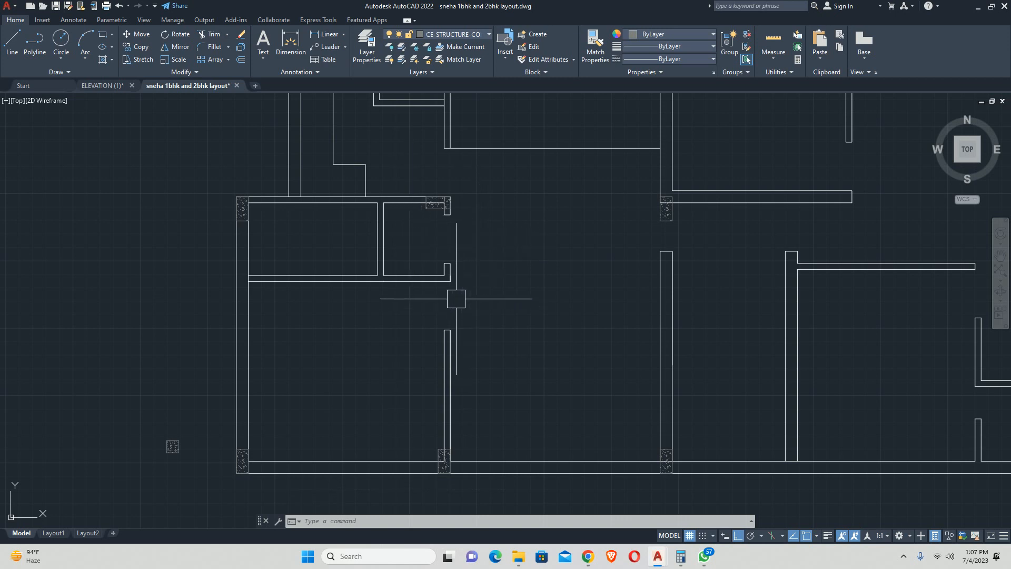
Regenerate the drawing display.
middle_drag(456, 296, 455, 257)
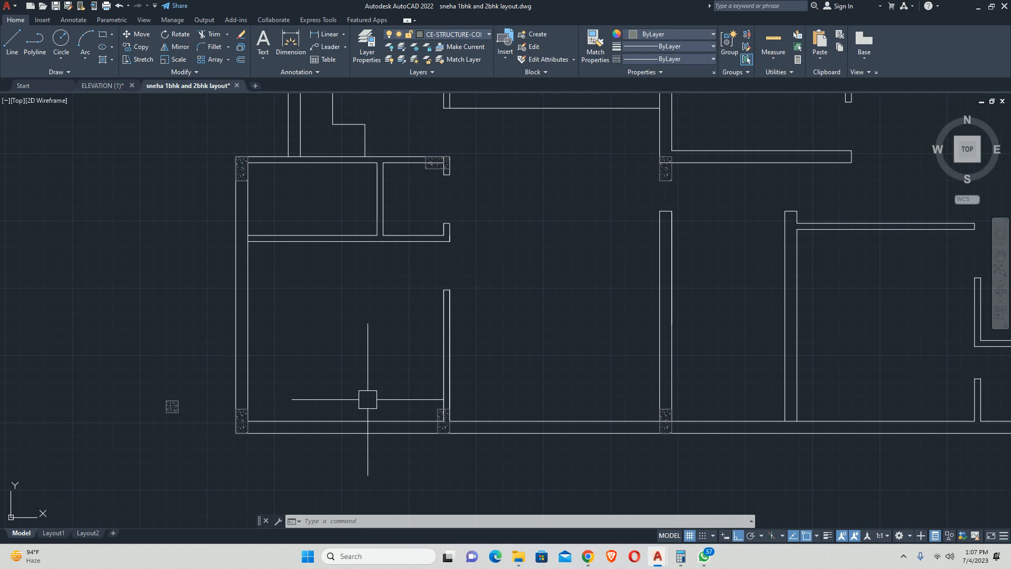
key(Escape)
key(Escape)
key(Escape)
scroll(447, 224, up, 4)
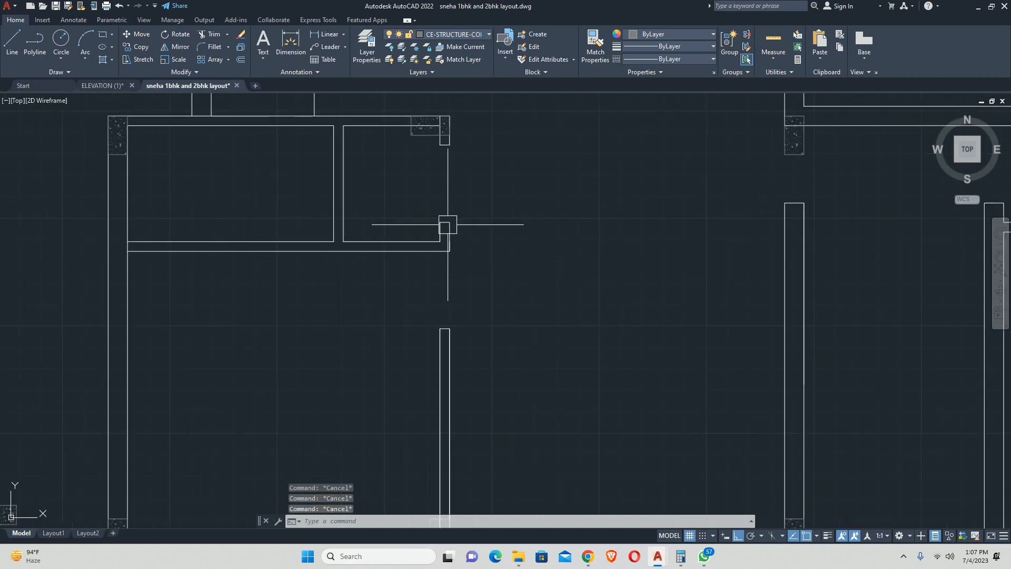
text(regen)
key(Return)
scroll(416, 249, down, 4)
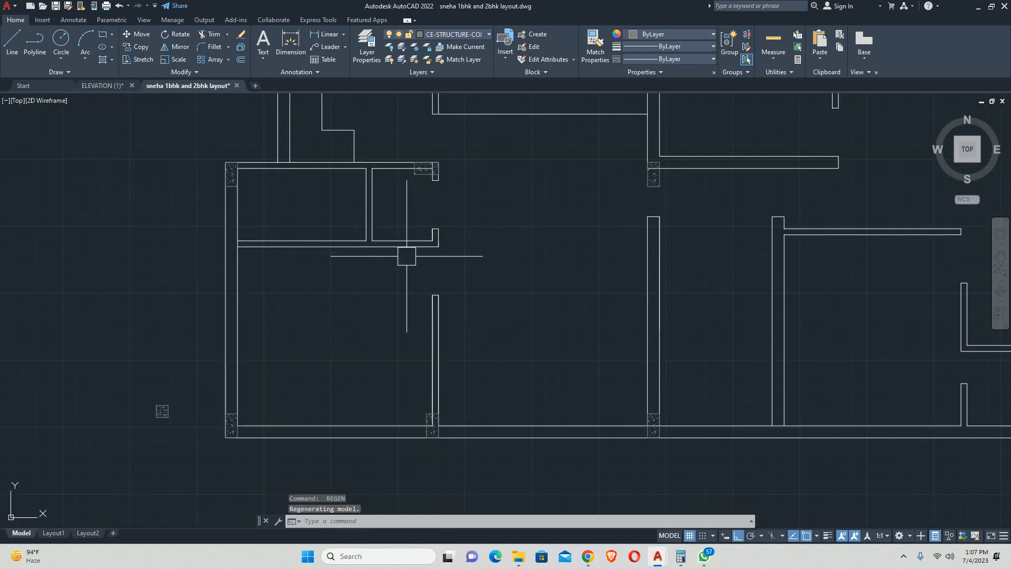
Check the alignment of the rotated upper column with the lower partition column using a temporary line from the lower column's top-edge midpoint.
scroll(232, 419, up, 2)
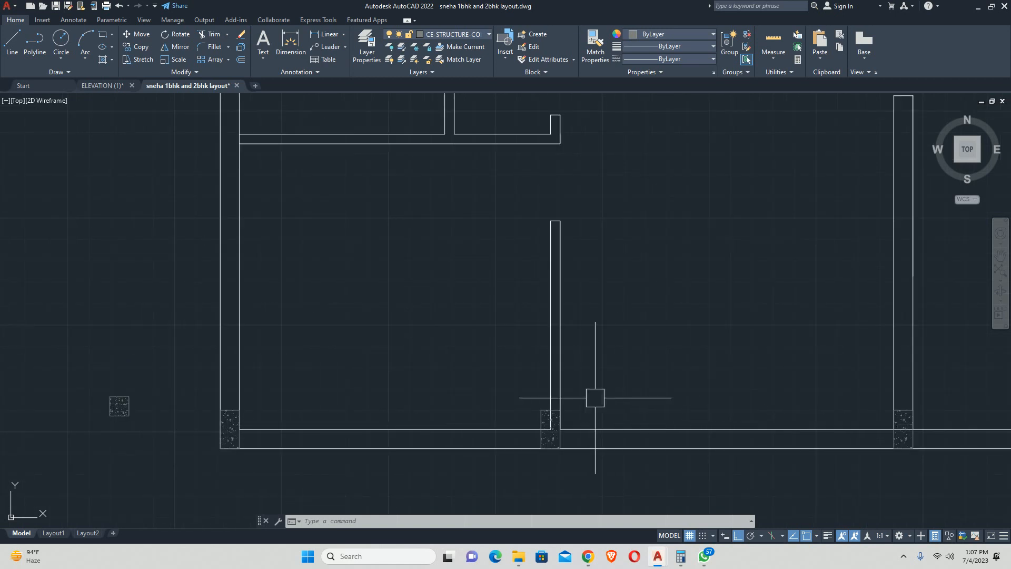
scroll(363, 488, down, 2)
scroll(469, 427, up, 2)
scroll(480, 406, down, 1)
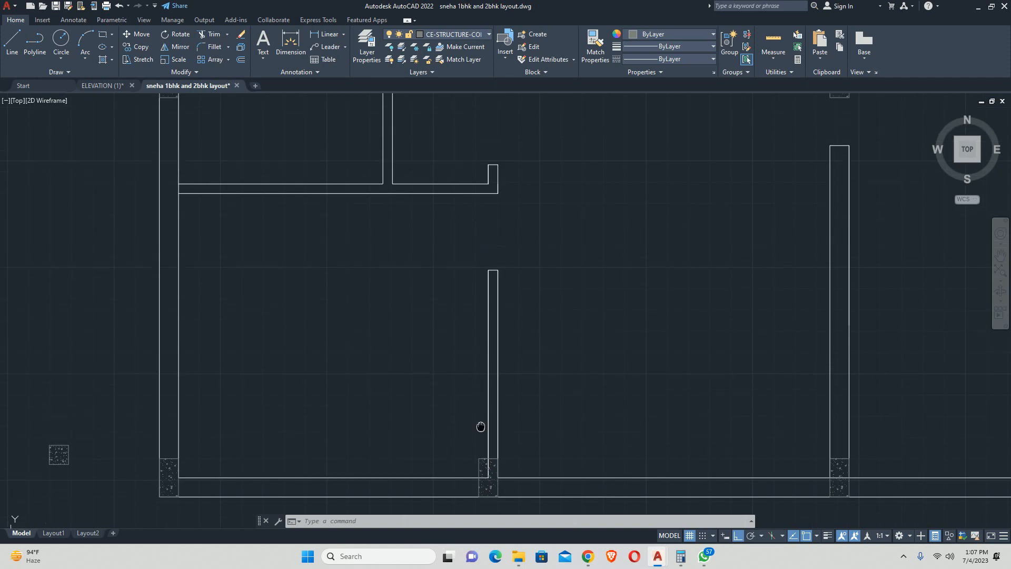
text(l)
key(Return)
scroll(485, 463, up, 3)
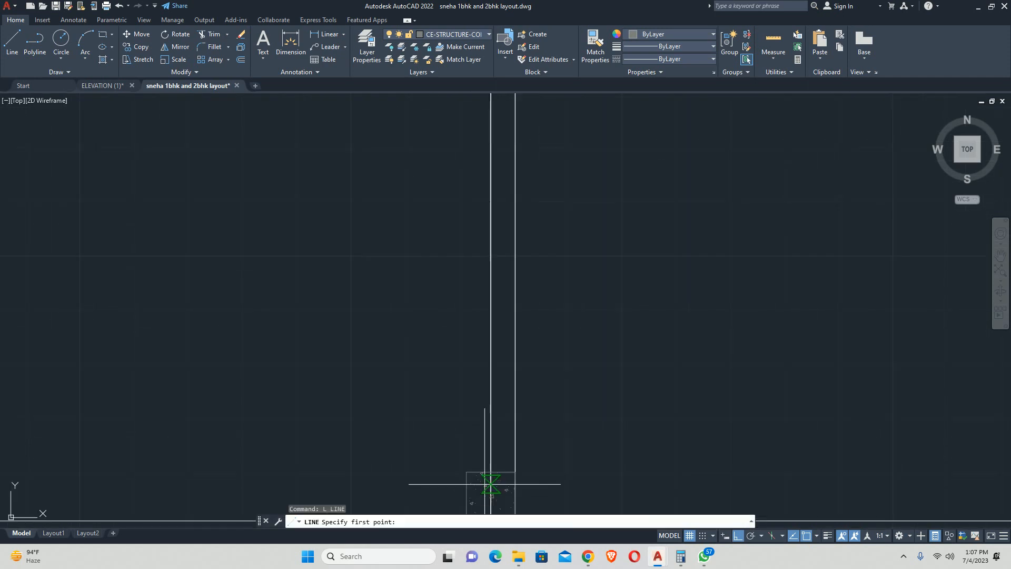
click(490, 472)
scroll(471, 307, down, 4)
scroll(470, 417, up, 3)
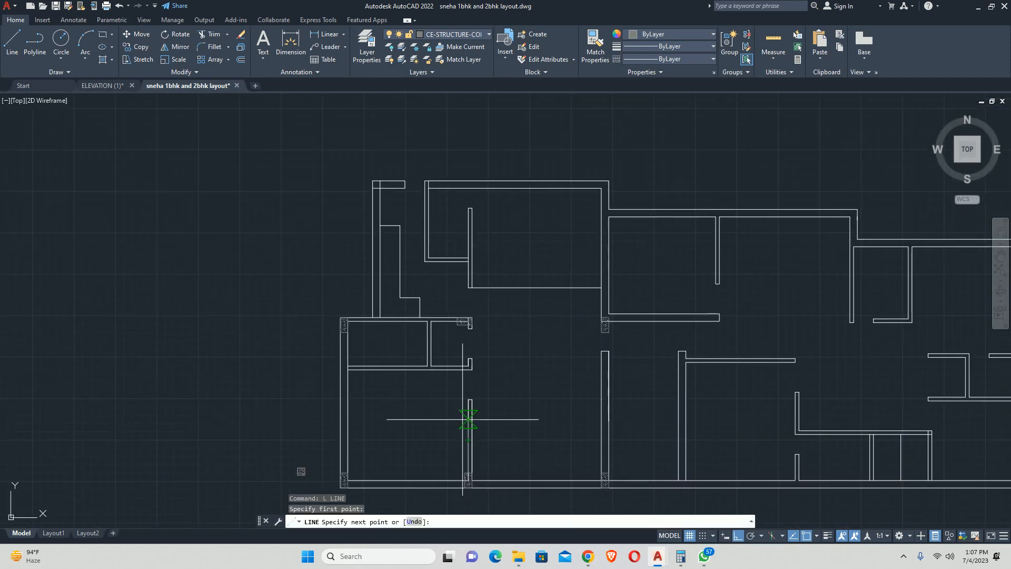
scroll(520, 339, up, 2)
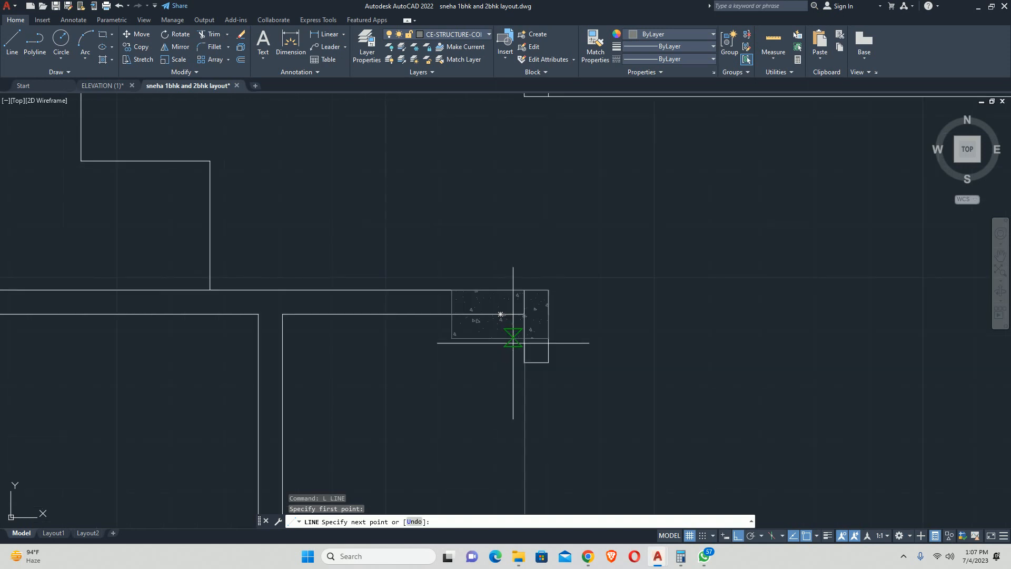
scroll(513, 342, down, 5)
scroll(444, 393, up, 5)
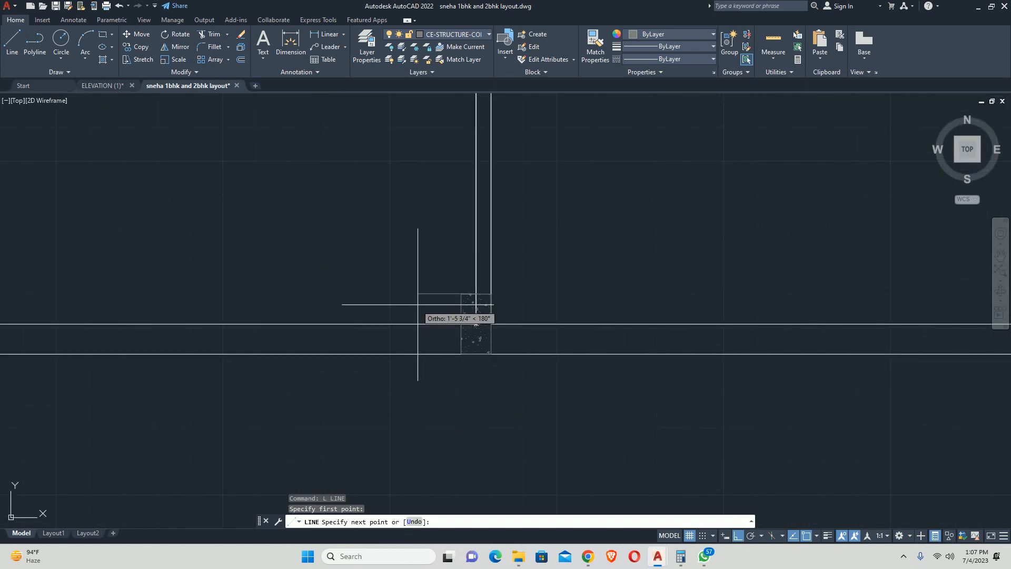
scroll(447, 274, down, 5)
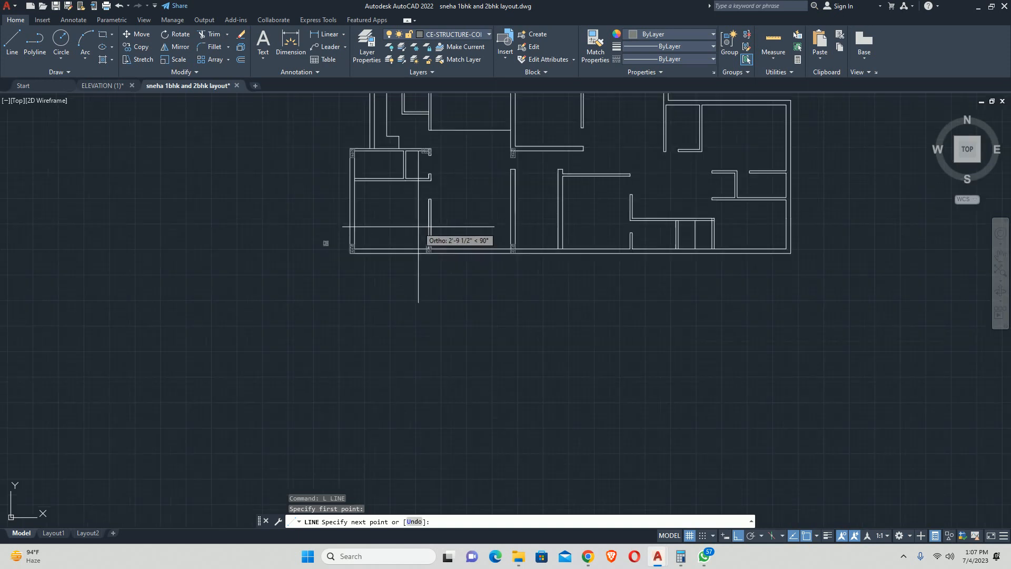
scroll(440, 276, up, 5)
scroll(488, 200, up, 4)
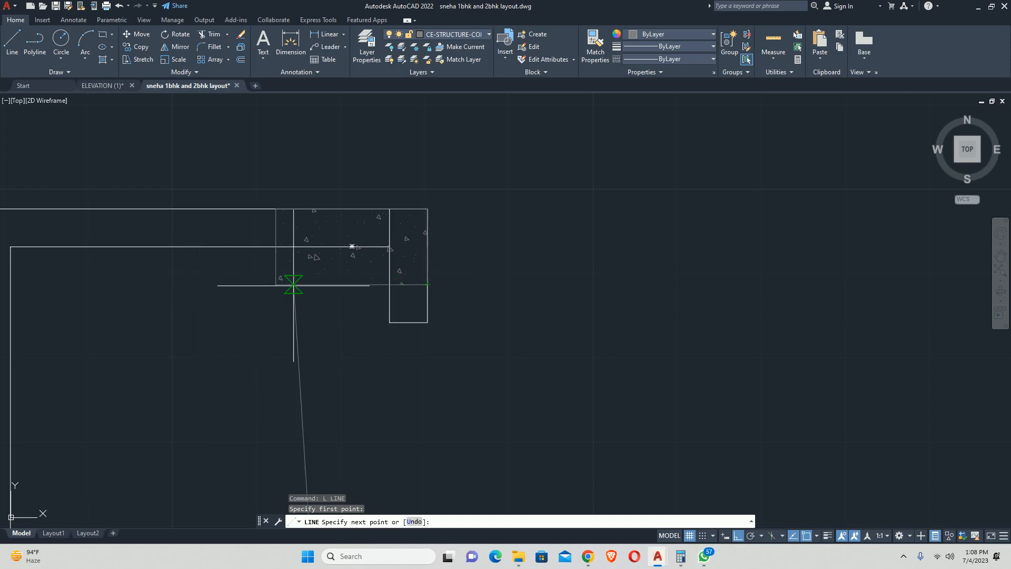
scroll(293, 285, down, 4)
scroll(285, 153, up, 3)
key(Escape)
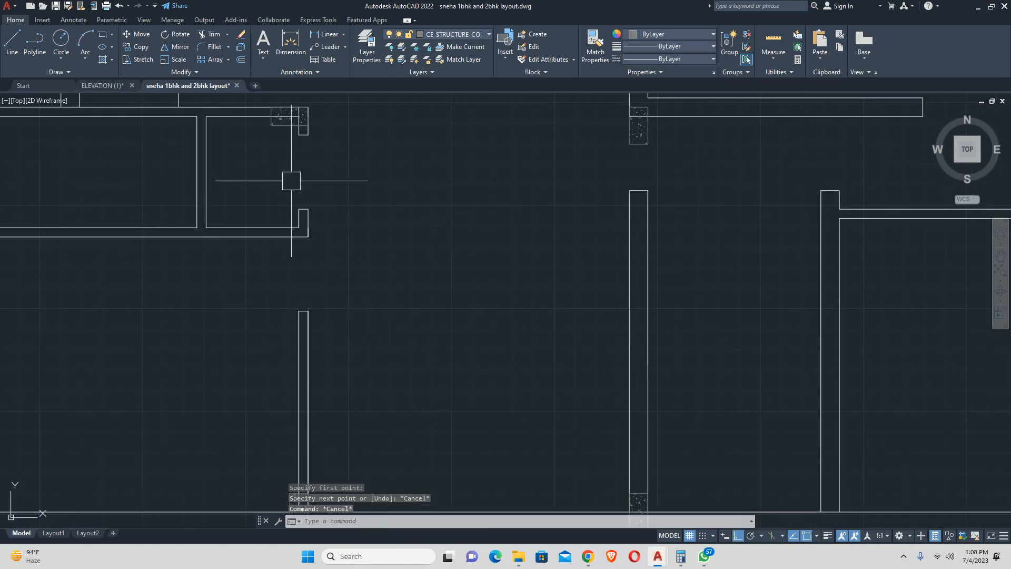
Try moving the lower partition column sideways by its upper-left corner onto the partition's left face.
scroll(292, 181, down, 3)
scroll(301, 331, up, 5)
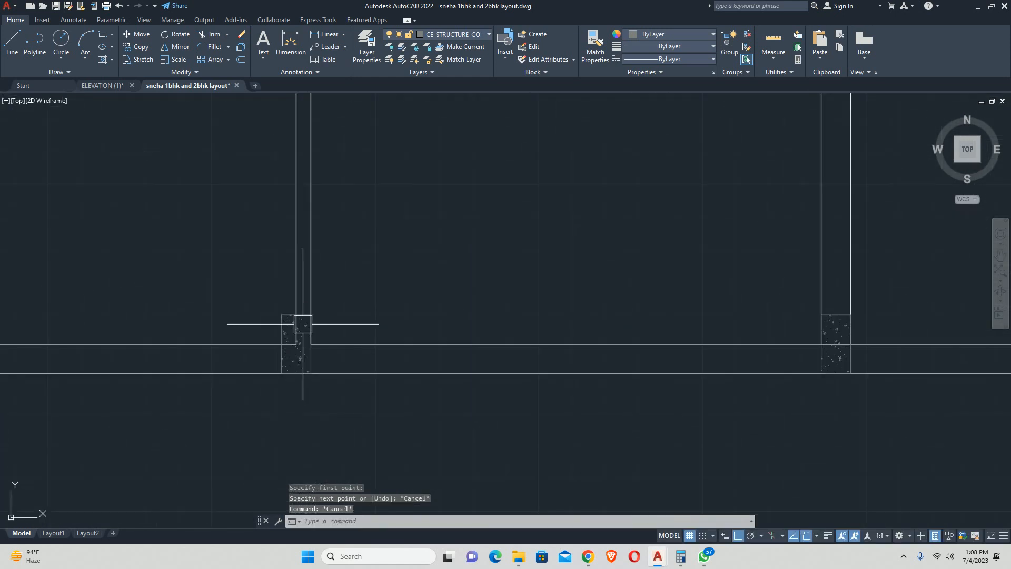
key(space)
click(278, 318)
scroll(277, 319, up, 5)
key(space)
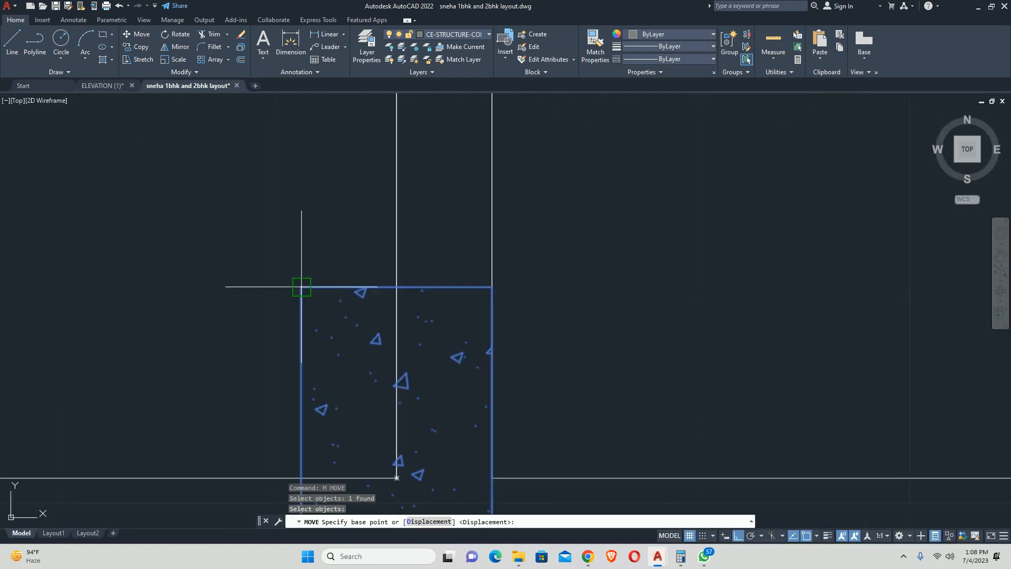
click(301, 287)
click(397, 287)
key(Escape)
scroll(386, 287, down, 9)
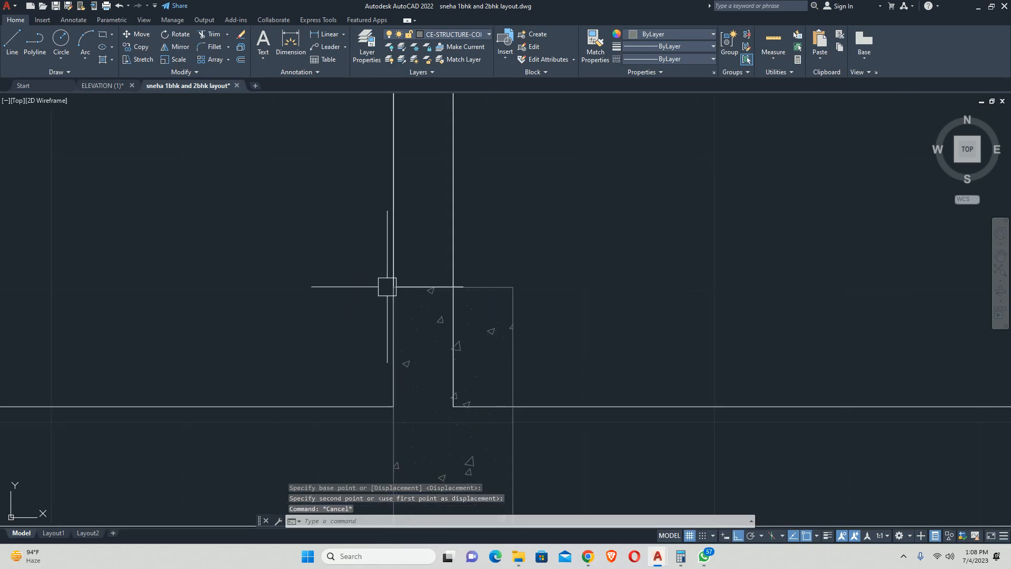
Check the shifted lower column's alignment with the upper horizontal column using a temporary vertical line from its top edge.
key(Escape)
middle_drag(382, 286, 350, 338)
text(l)
key(space)
scroll(361, 339, up, 3)
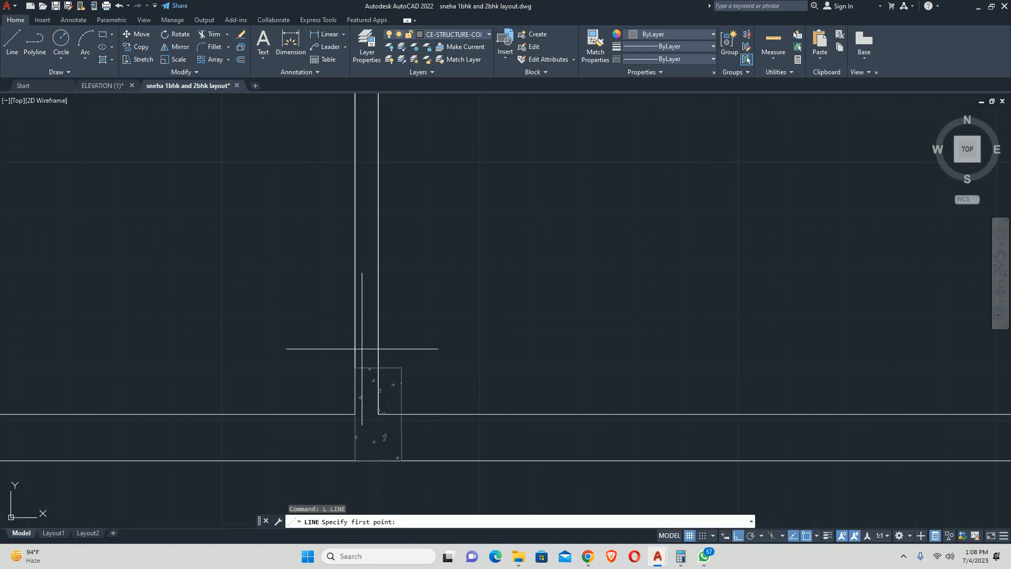
click(376, 360)
scroll(368, 339, down, 5)
scroll(332, 199, up, 3)
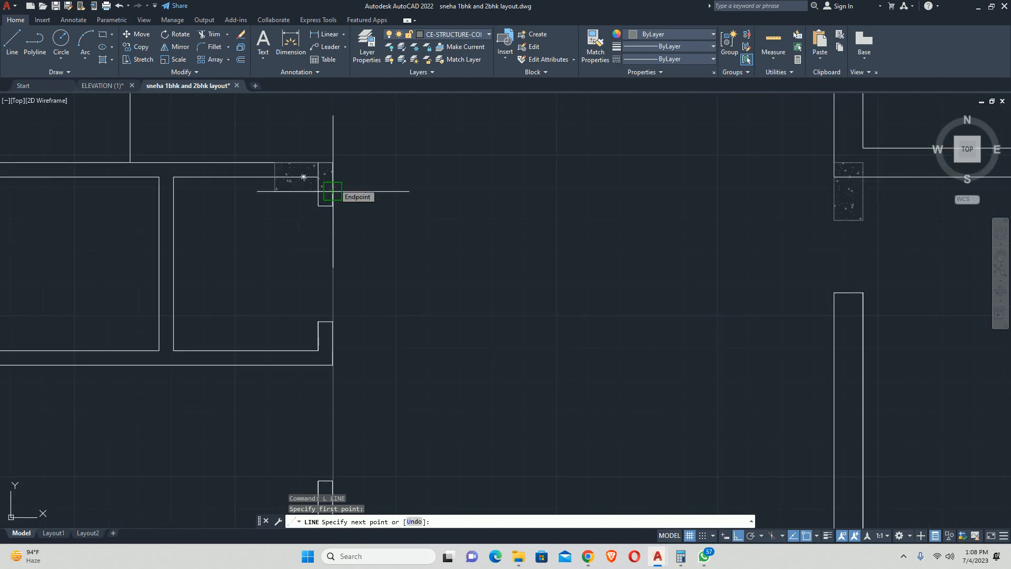
scroll(318, 191, down, 5)
key(Escape)
scroll(318, 219, up, 4)
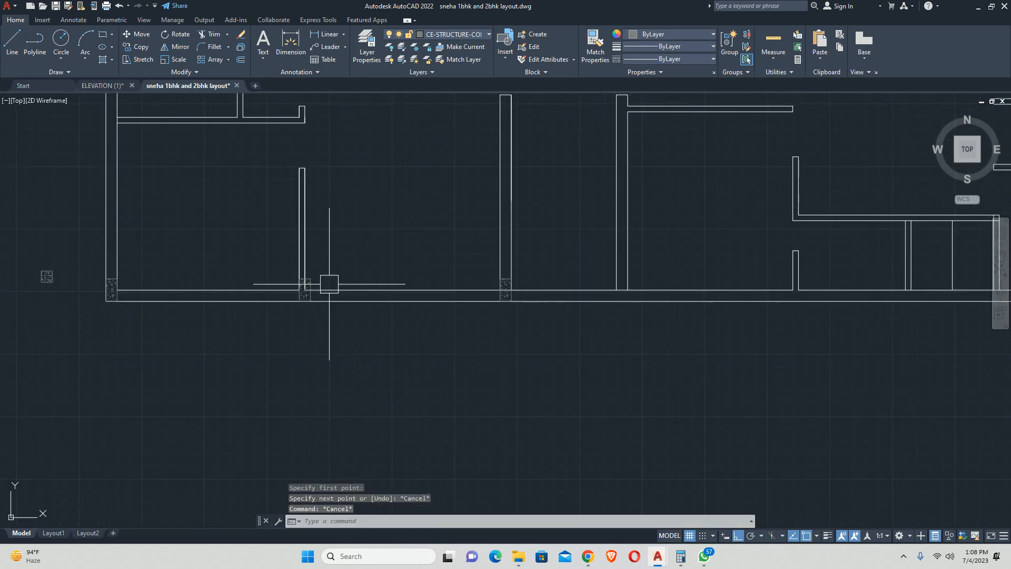
Undo the temporary line and the sideways move of the lower partition column.
key(ctrl+z)
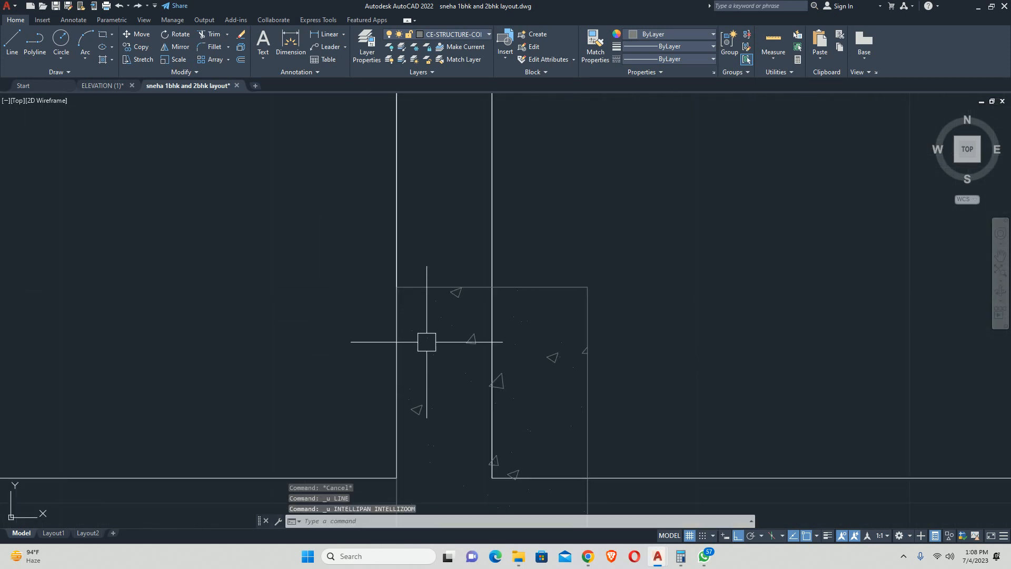
key(ctrl+z)
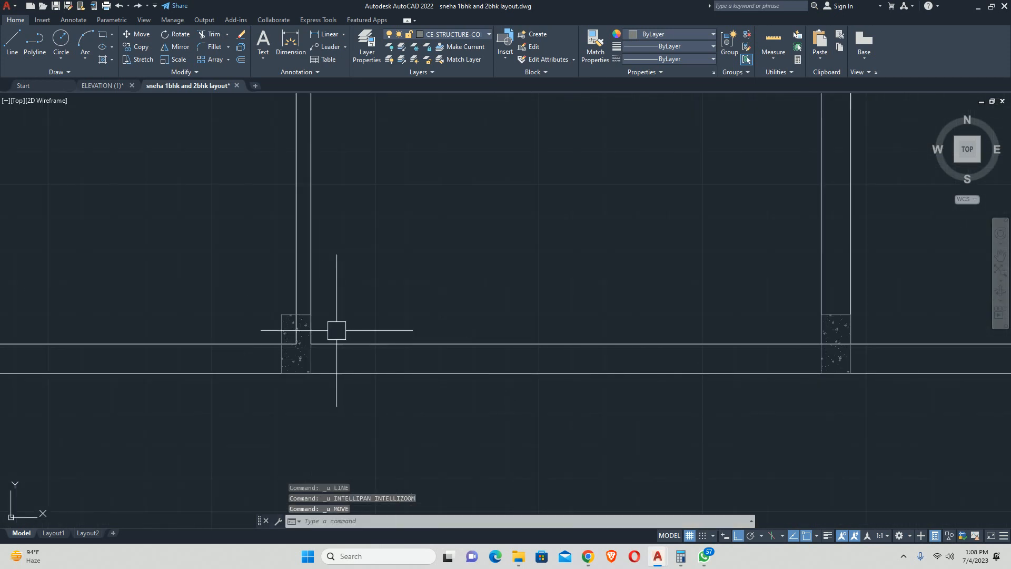
Erase the vertical column at the upper wall corner above the second partition.
scroll(320, 318, down, 5)
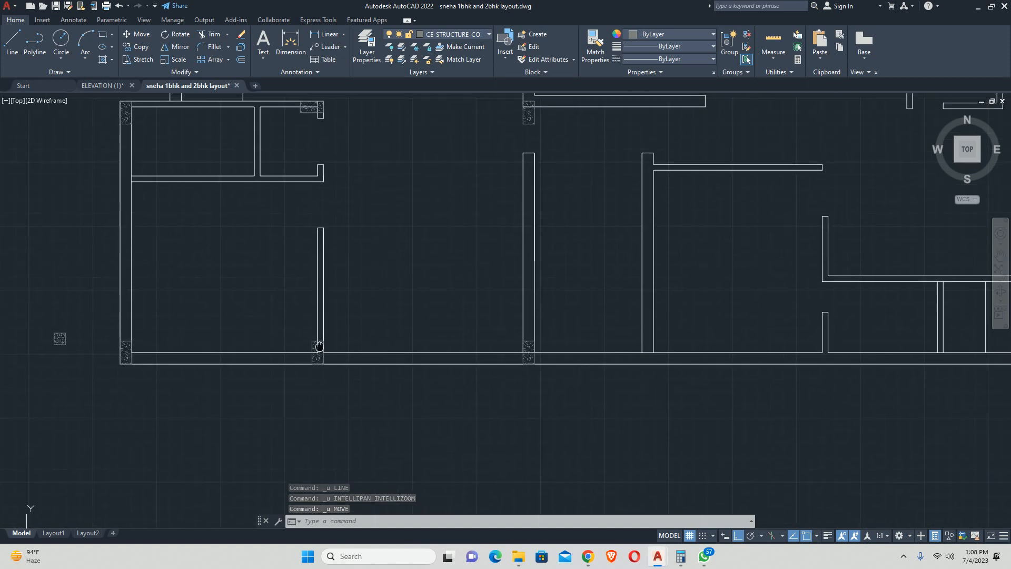
scroll(305, 289, up, 2)
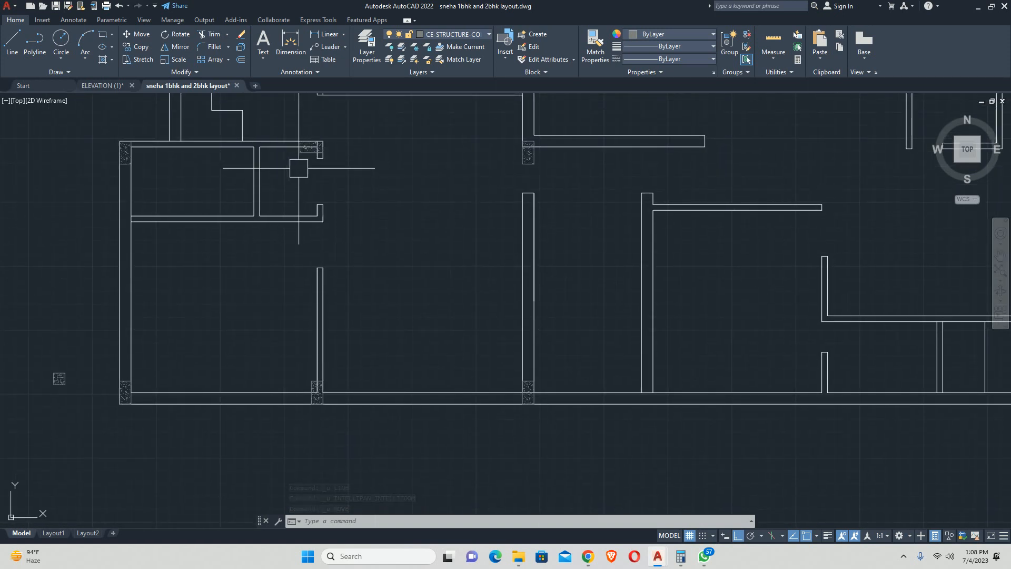
scroll(515, 166, up, 2)
click(529, 150)
key(Delete)
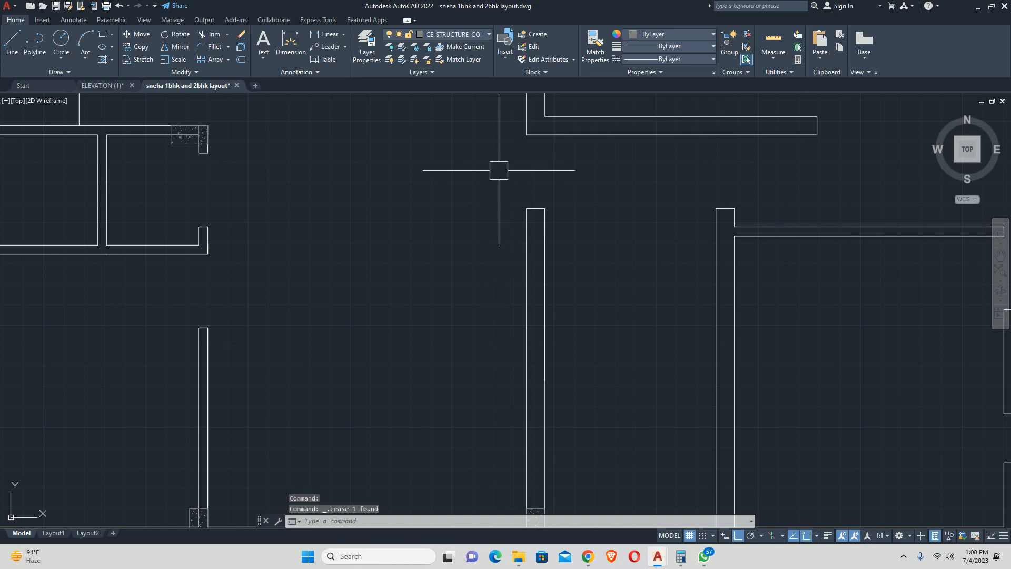
Copy the horizontal column at the first partition's upper end by its upper-left corner straight across to the next wall's outer left face.
scroll(239, 194, down, 1)
text(c)
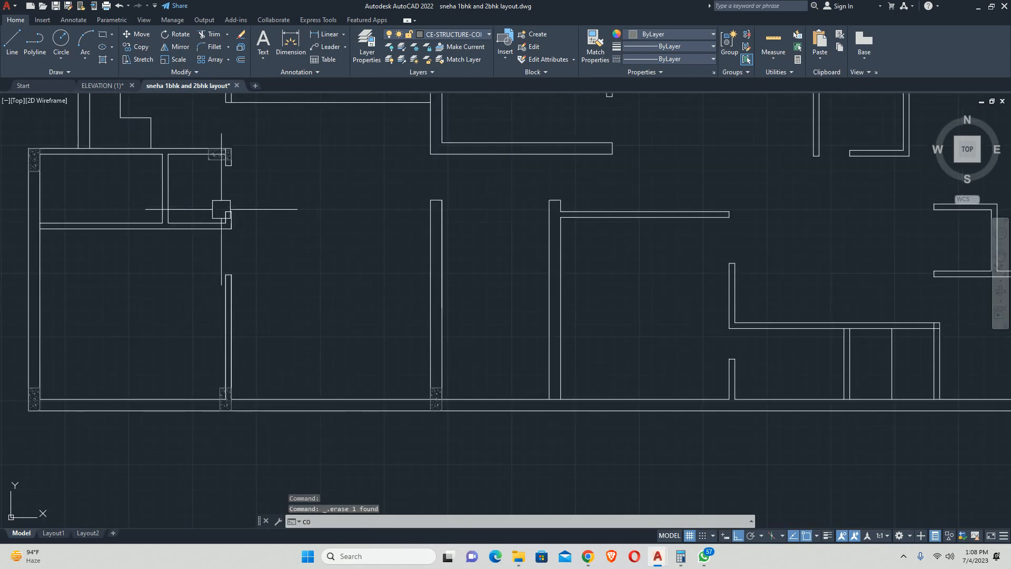
text(o)
key(Return)
click(217, 157)
key(Return)
scroll(211, 158, up, 5)
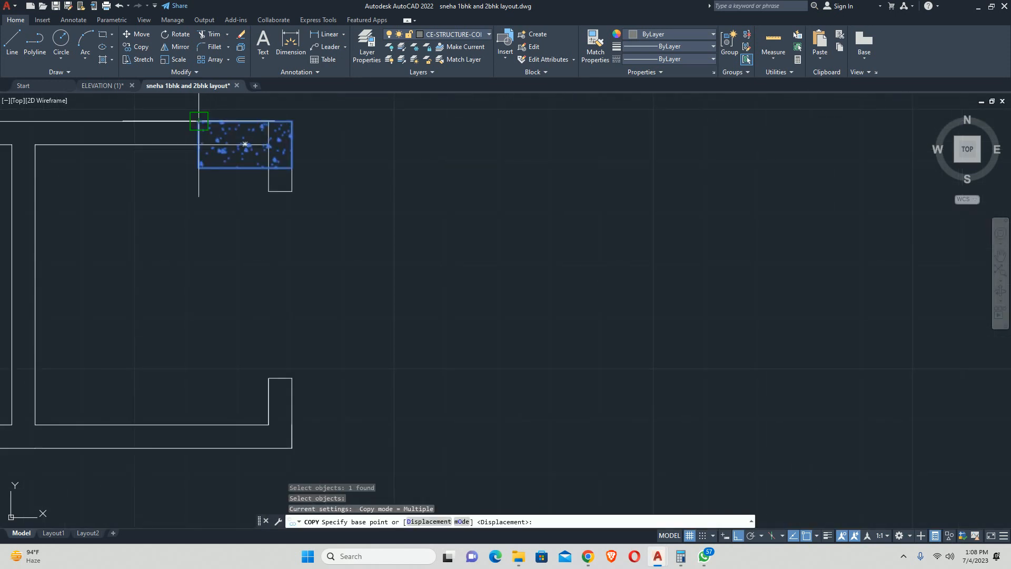
click(198, 121)
scroll(496, 140, down, 3)
scroll(248, 226, up, 3)
scroll(357, 209, up, 2)
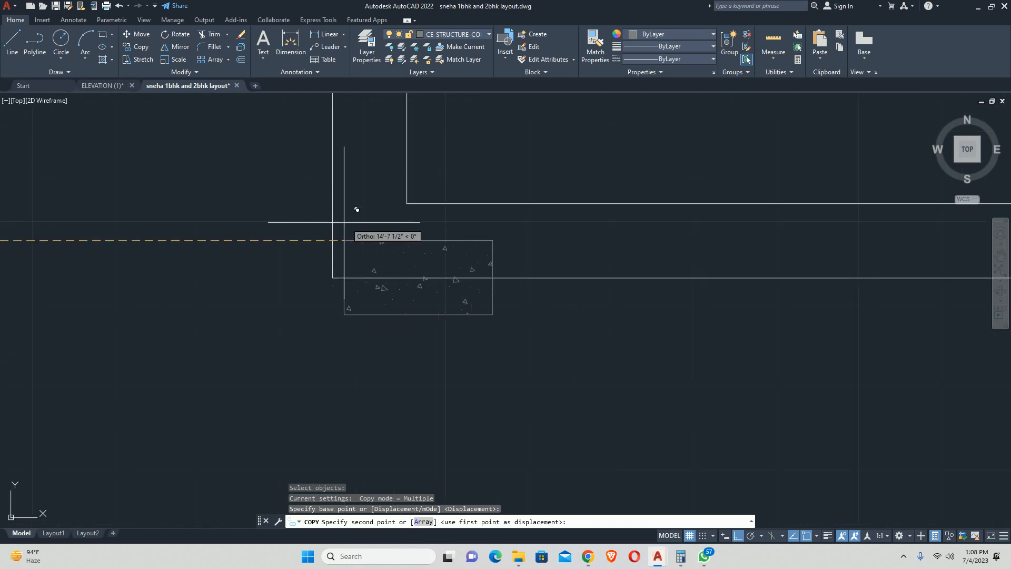
click(332, 240)
key(Escape)
key(Escape)
scroll(377, 272, down, 6)
scroll(322, 306, down, 2)
middle_drag(321, 307, 397, 250)
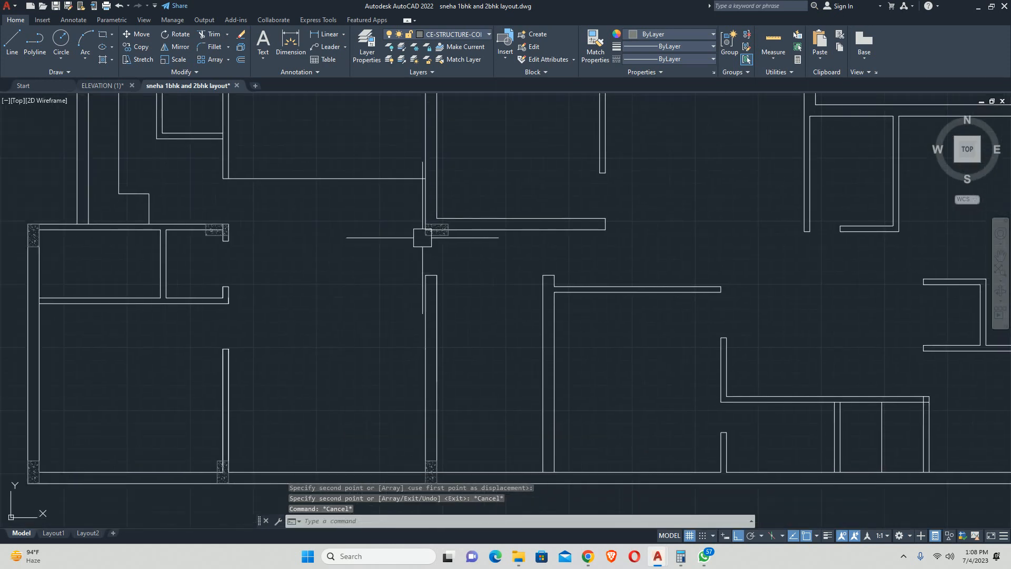
Measure the opening between the second partition's top end and the horizontal wall above with a temporary linear dimension.
scroll(426, 227, up, 4)
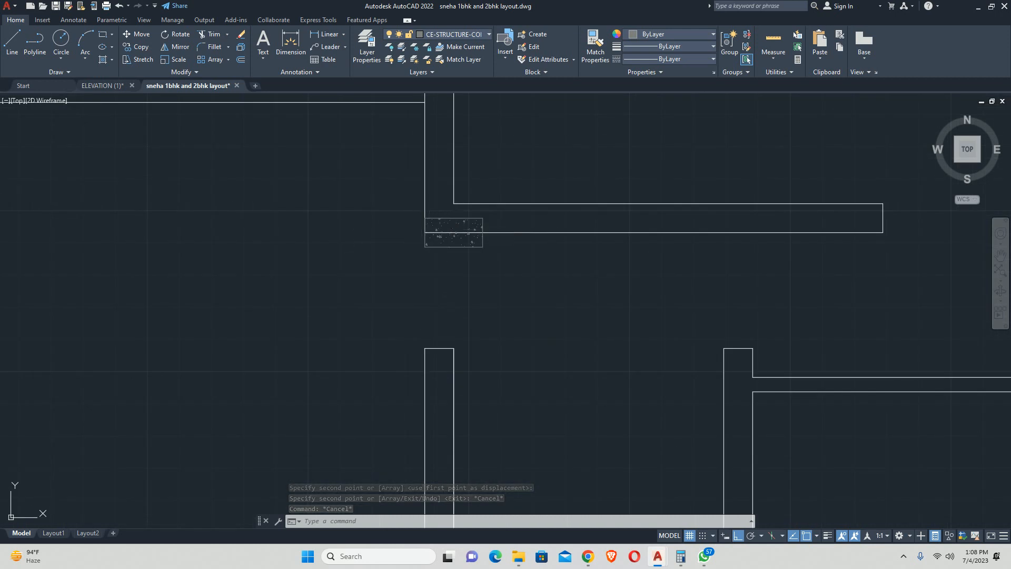
text(dli)
key(Return)
click(454, 348)
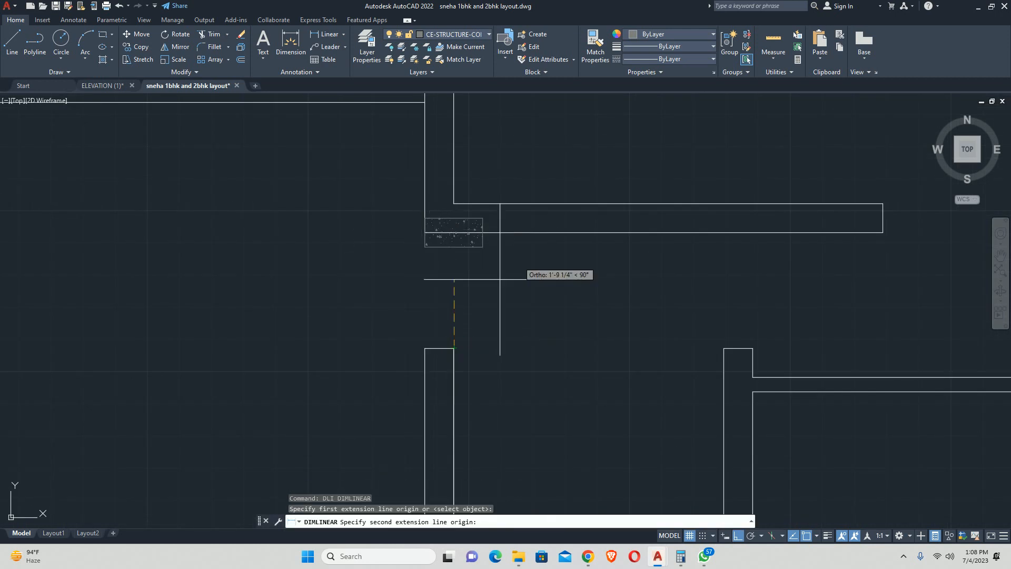
click(504, 232)
key(Escape)
key(Escape)
Stretch the top ends of the second partition and the adjacent wall downward by 6 inches.
text(s)
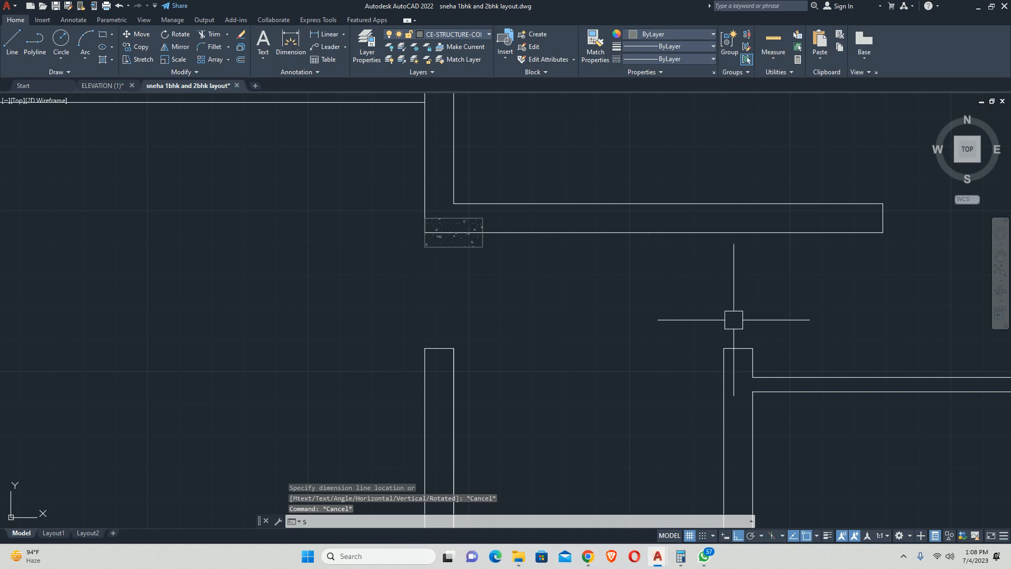
key(Return)
click(793, 311)
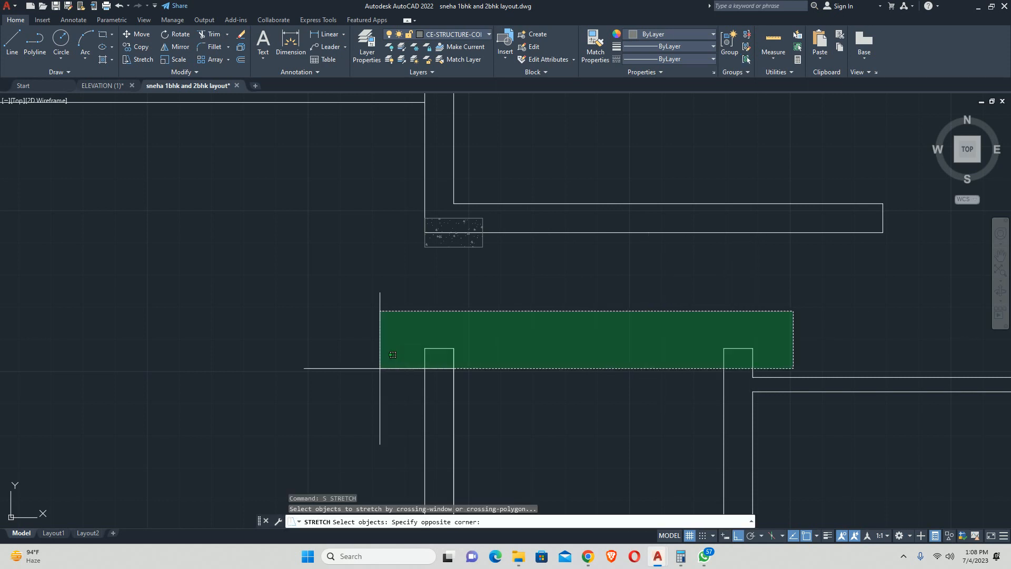
click(350, 368)
key(Return)
click(549, 329)
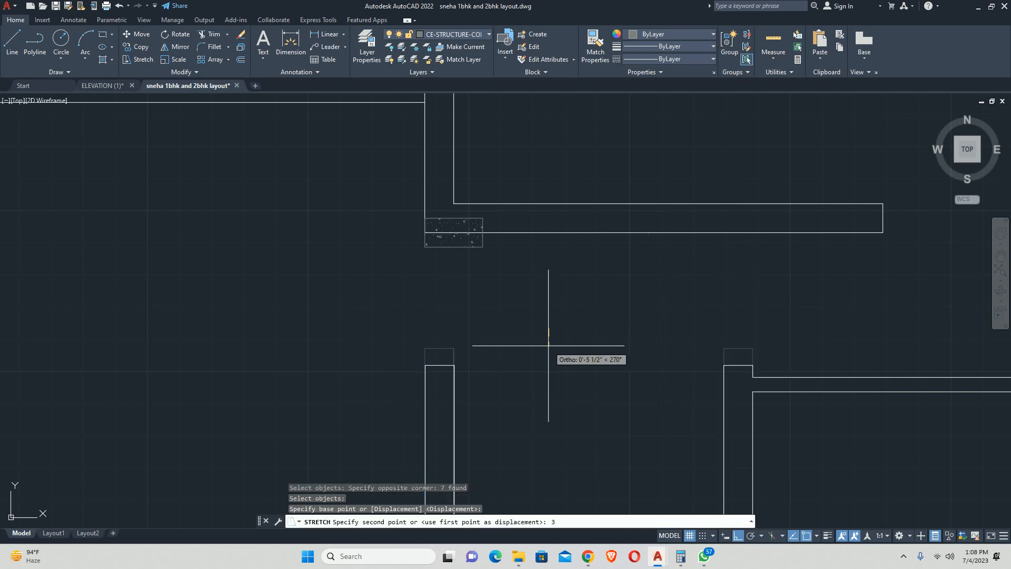
text(3)
key(BackSpace)
text(6)
key(Return)
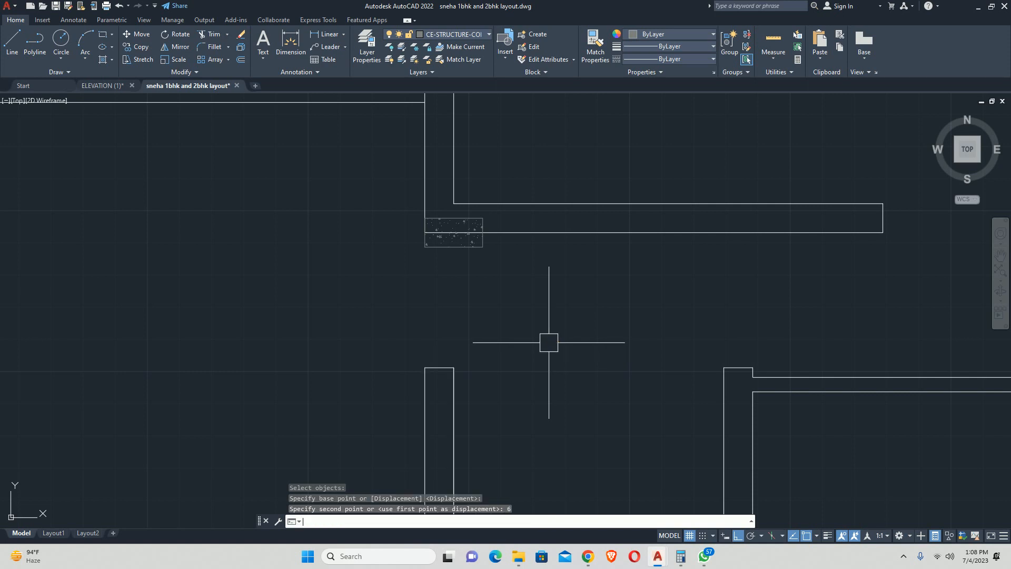
key(Escape)
key(Escape)
Measure the widened opening between the second partition's top end and the wall above with a temporary linear dimension.
scroll(407, 300, down, 2)
middle_drag(406, 301, 405, 308)
scroll(420, 300, up, 2)
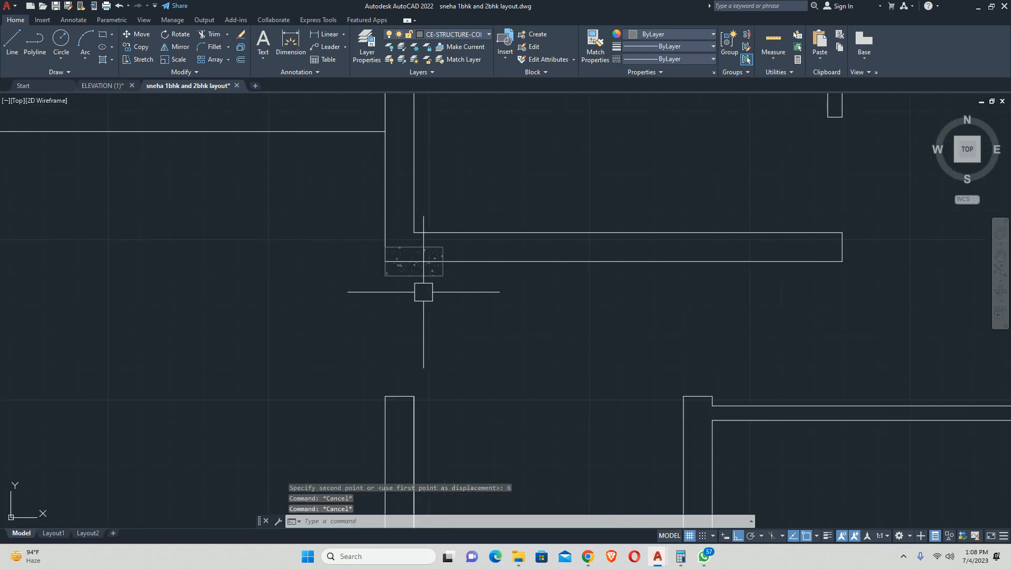
text(DLI)
key(Return)
click(414, 396)
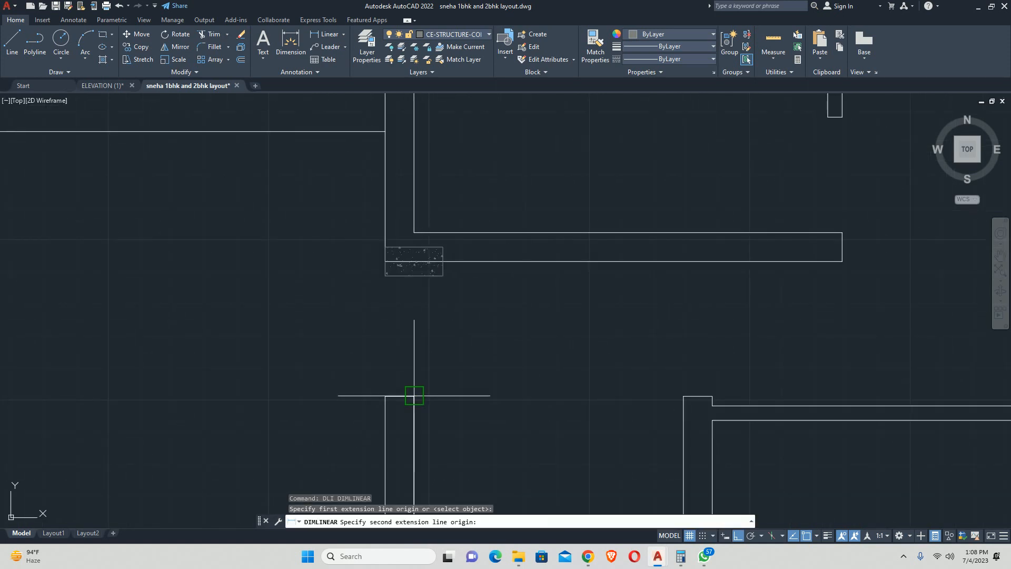
click(414, 262)
key(Escape)
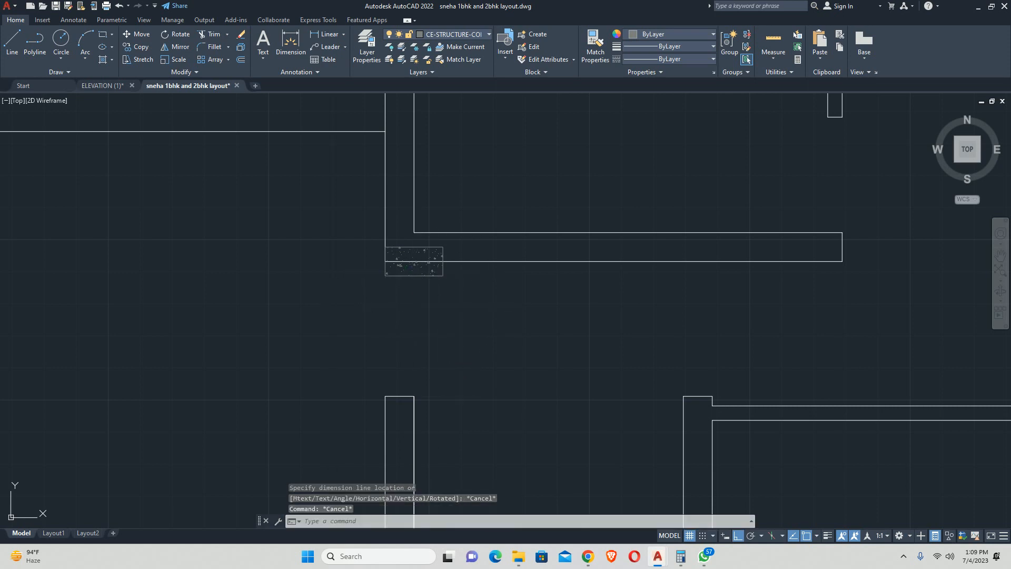
key(Return)
click(414, 396)
click(443, 261)
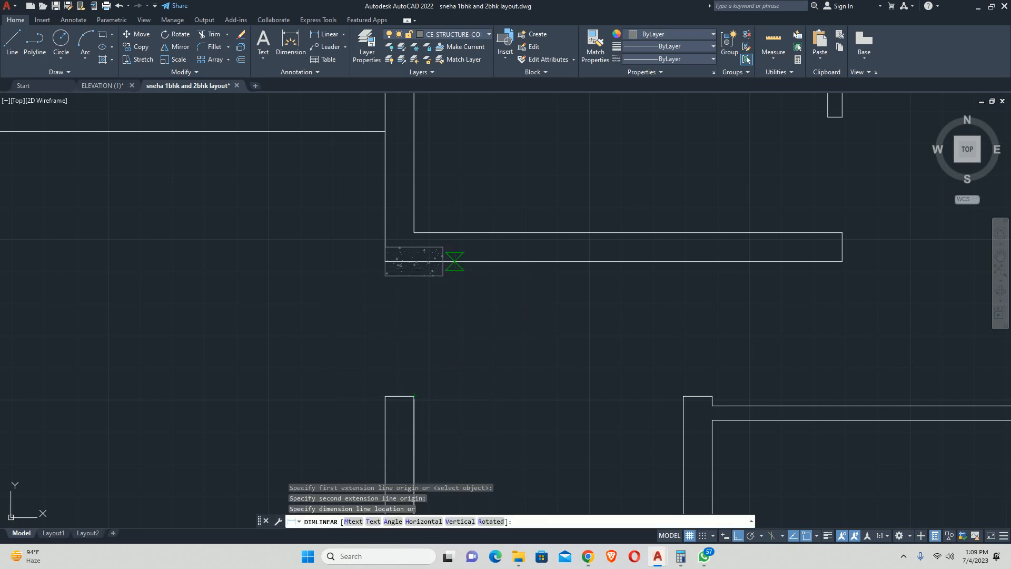
scroll(490, 321, up, 2)
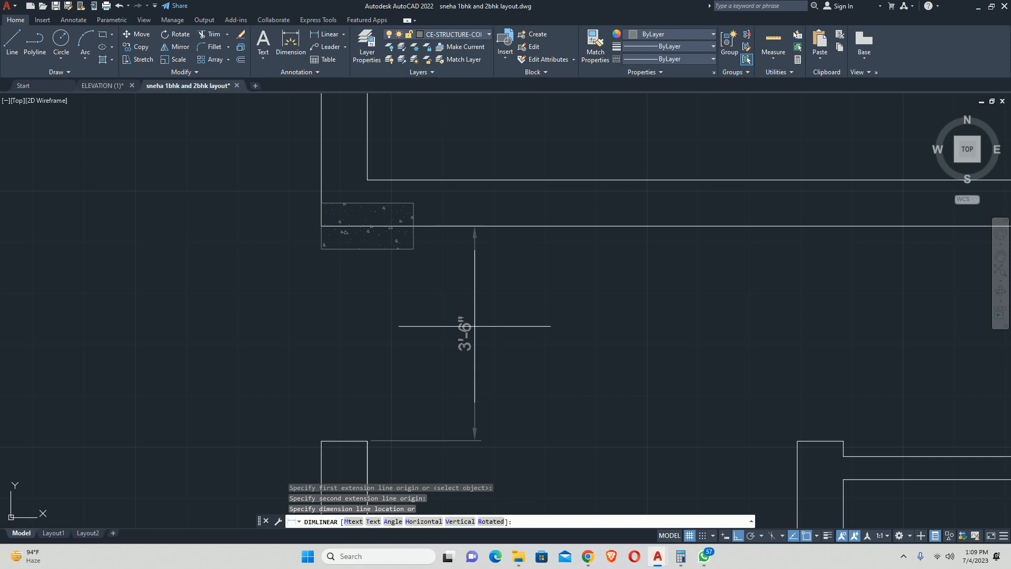
key(Escape)
Measure how far the copied horizontal column projects below the wall's lower face with a temporary linear dimension.
scroll(393, 280, down, 4)
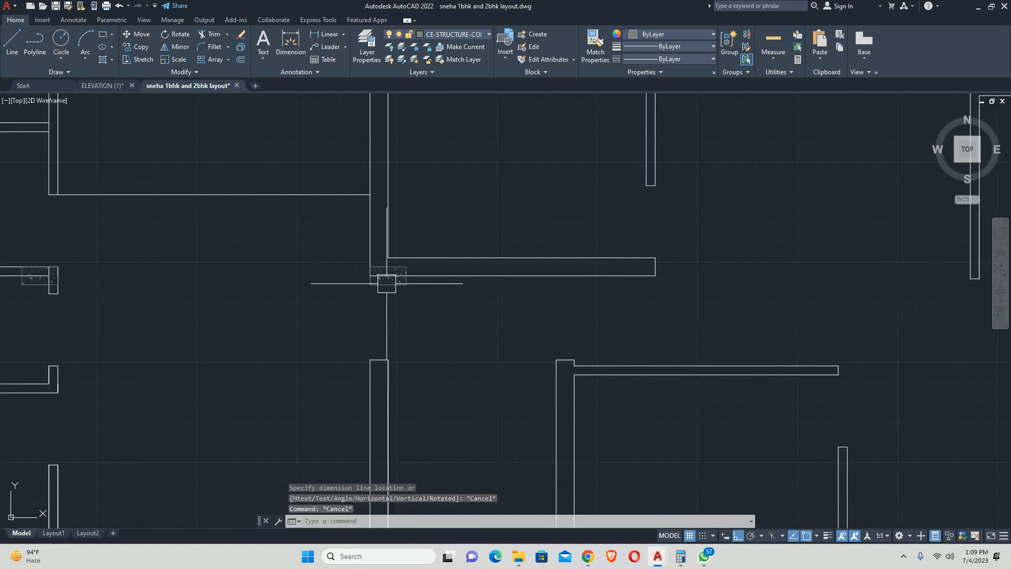
scroll(358, 283, down, 3)
scroll(401, 332, up, 3)
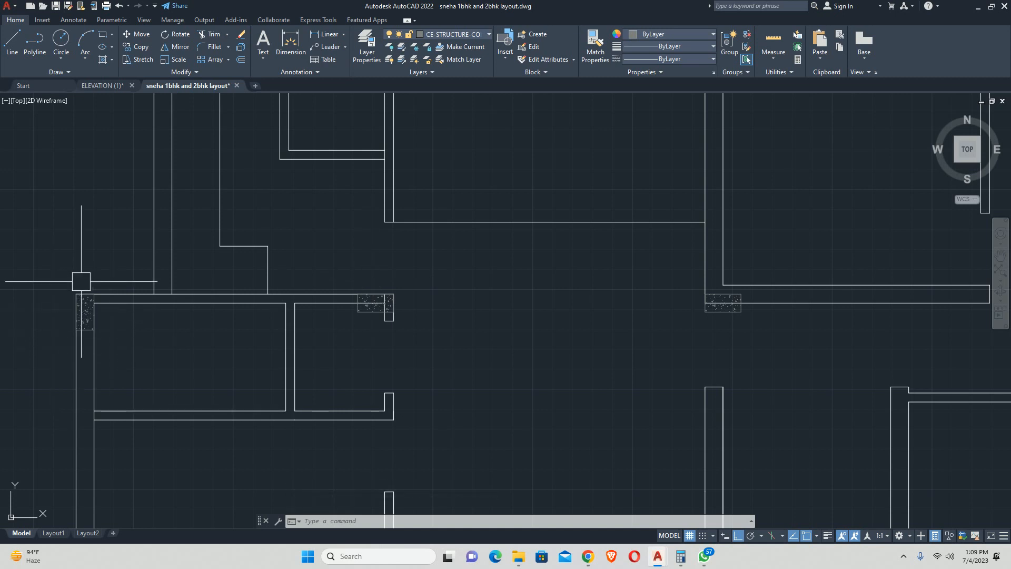
scroll(185, 329, down, 2)
middle_drag(188, 329, 212, 302)
scroll(579, 291, up, 4)
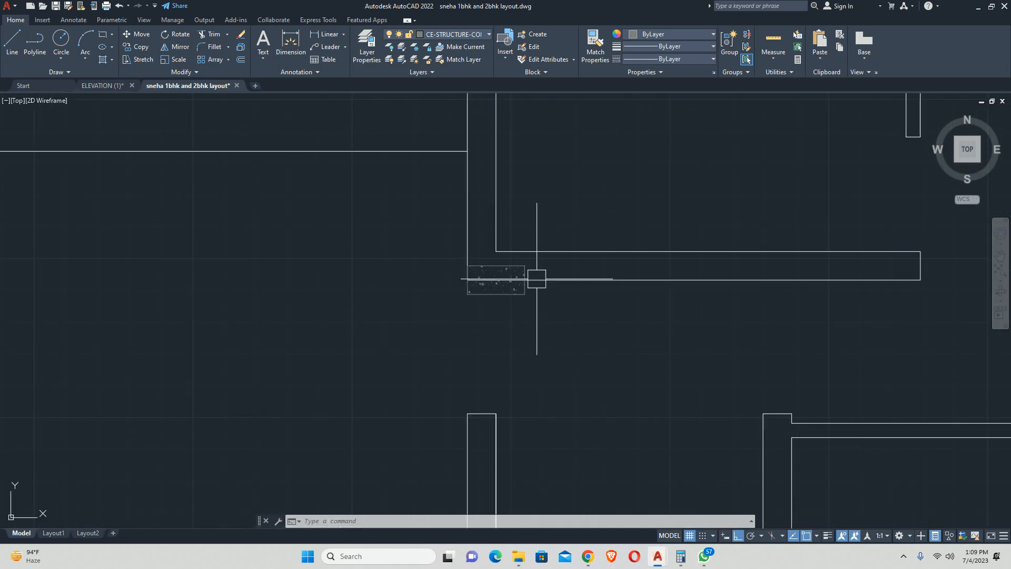
scroll(510, 287, down, 4)
scroll(484, 287, up, 6)
text(LI)
key(Return)
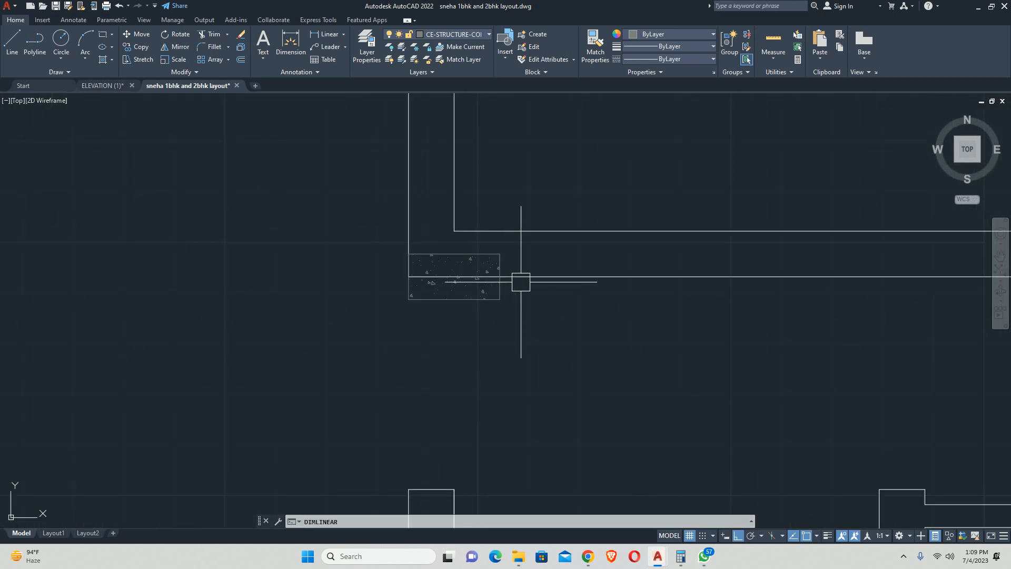
scroll(521, 282, up, 4)
click(340, 267)
click(456, 325)
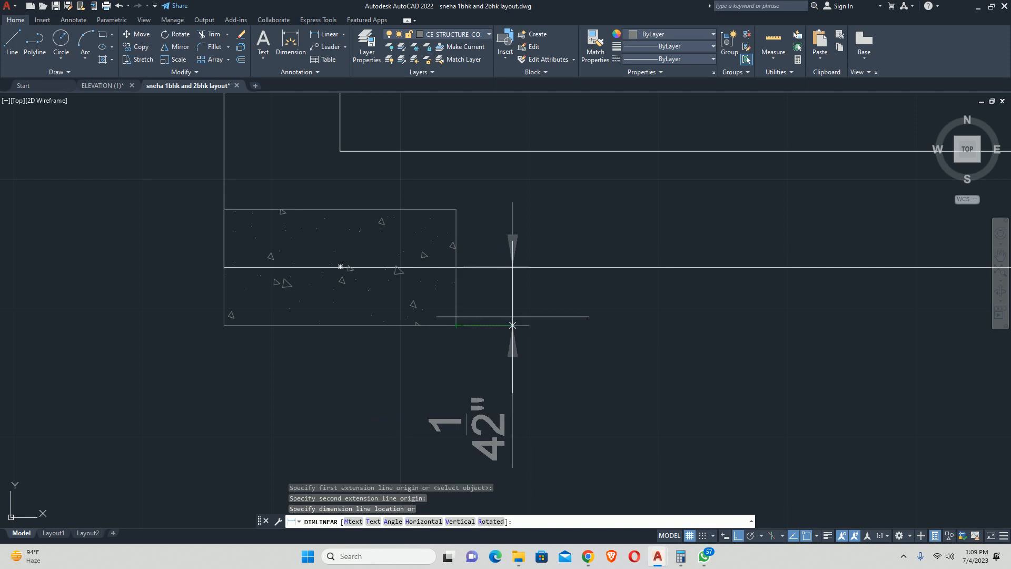
key(Escape)
scroll(514, 316, down, 6)
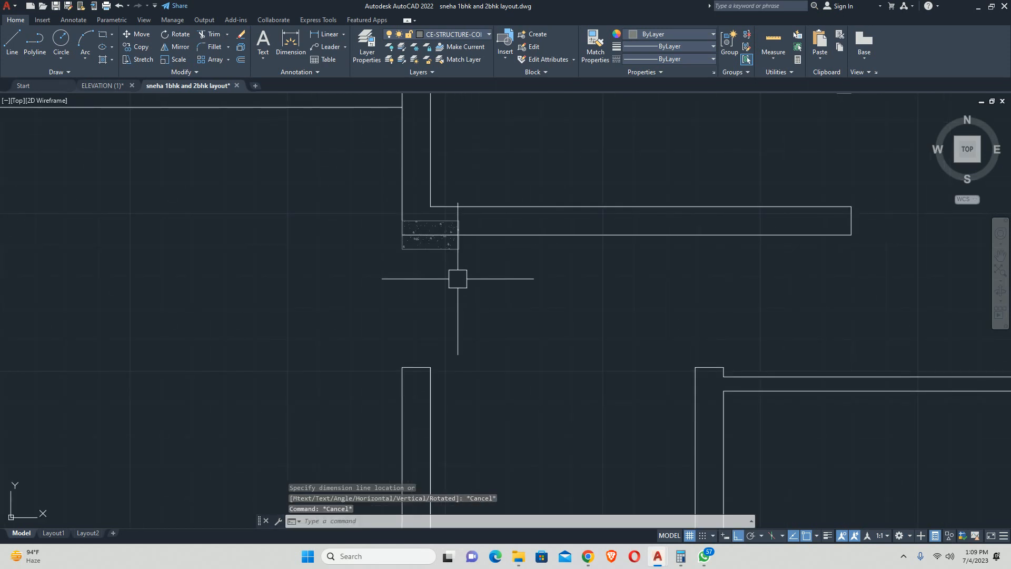
scroll(548, 300, down, 5)
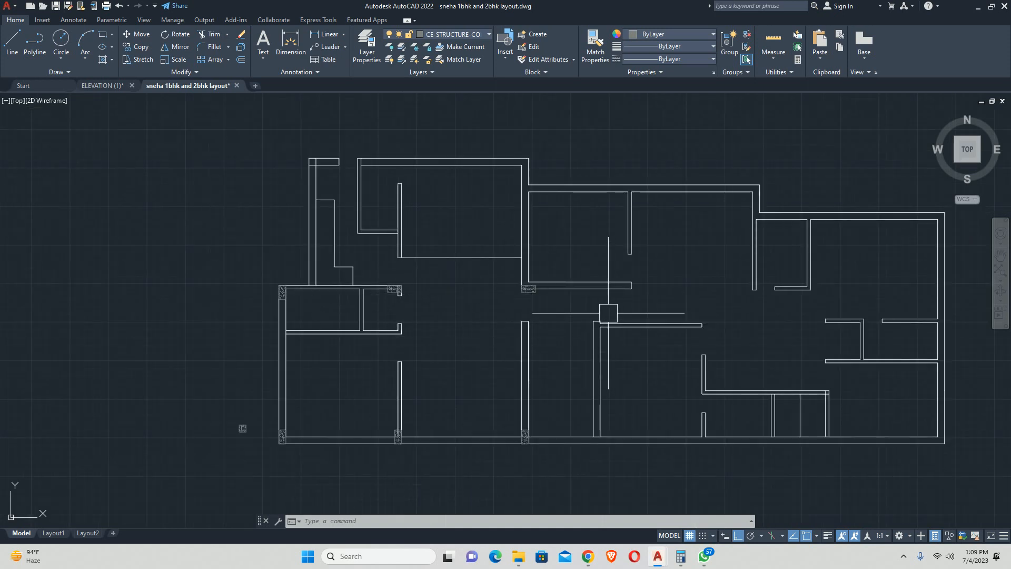
scroll(521, 314, up, 4)
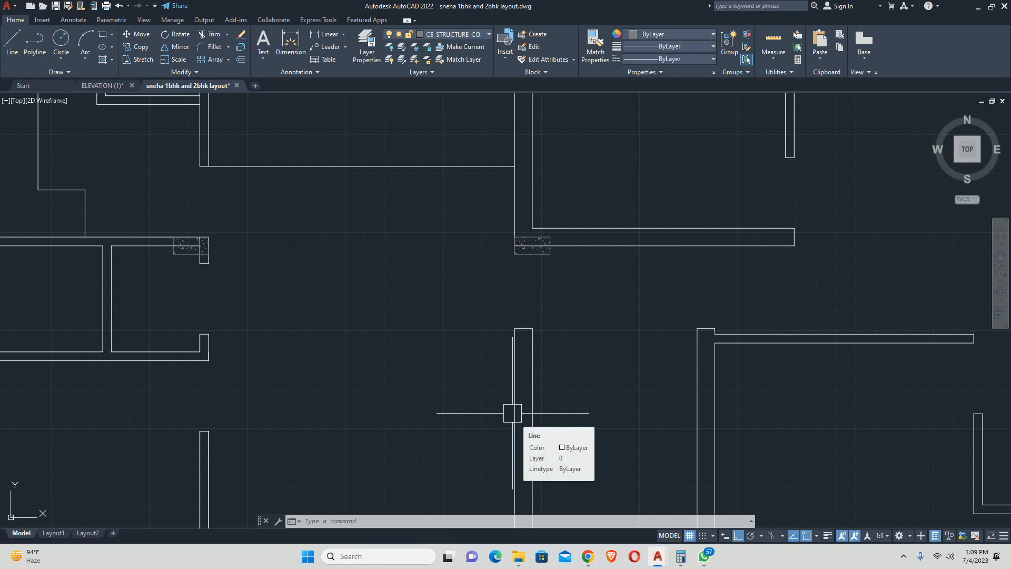
middle_drag(554, 311, 513, 350)
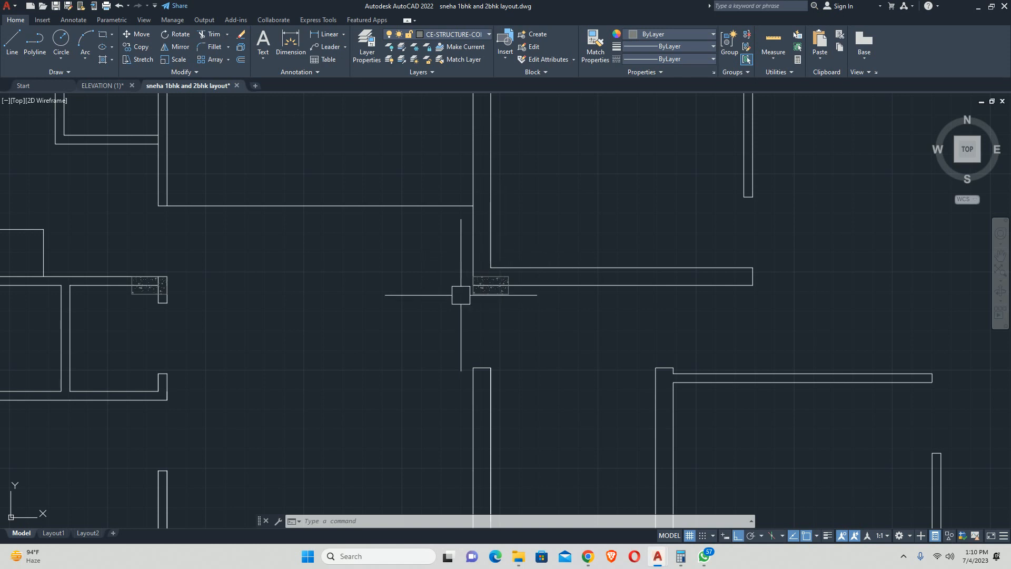
Inspect the corner column and the horizontal column on the small rooms' upper wall in relation to the overall plan.
key(Escape)
key(Escape)
key(Escape)
scroll(430, 315, down, 8)
scroll(400, 316, up, 2)
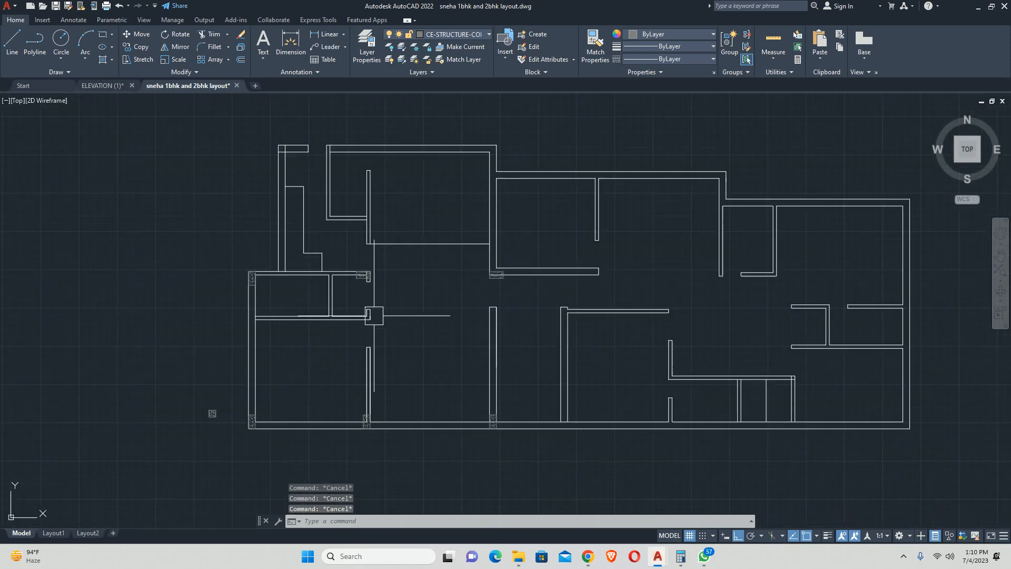
scroll(284, 277, up, 3)
scroll(213, 253, up, 3)
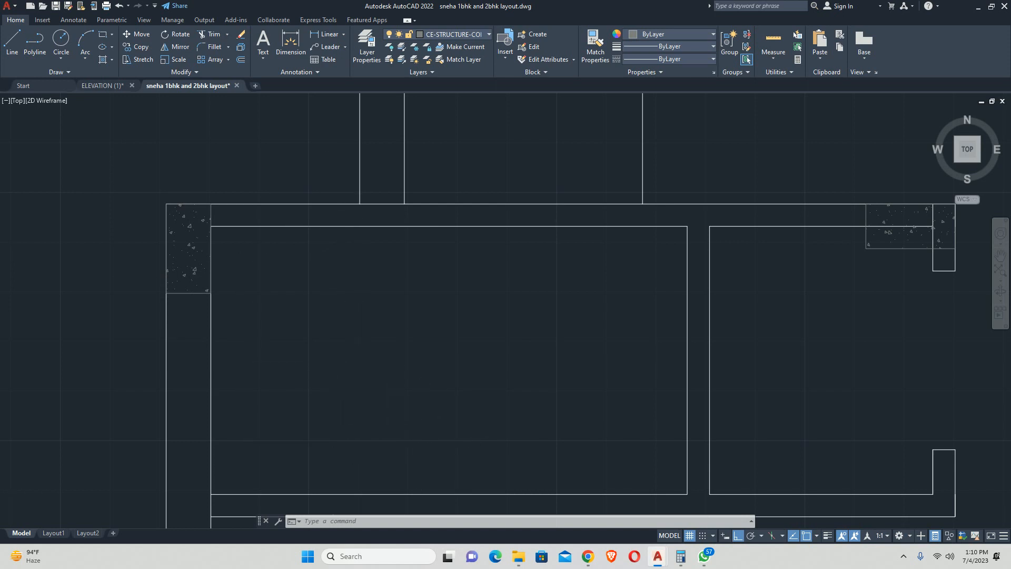
scroll(318, 357, down, 2)
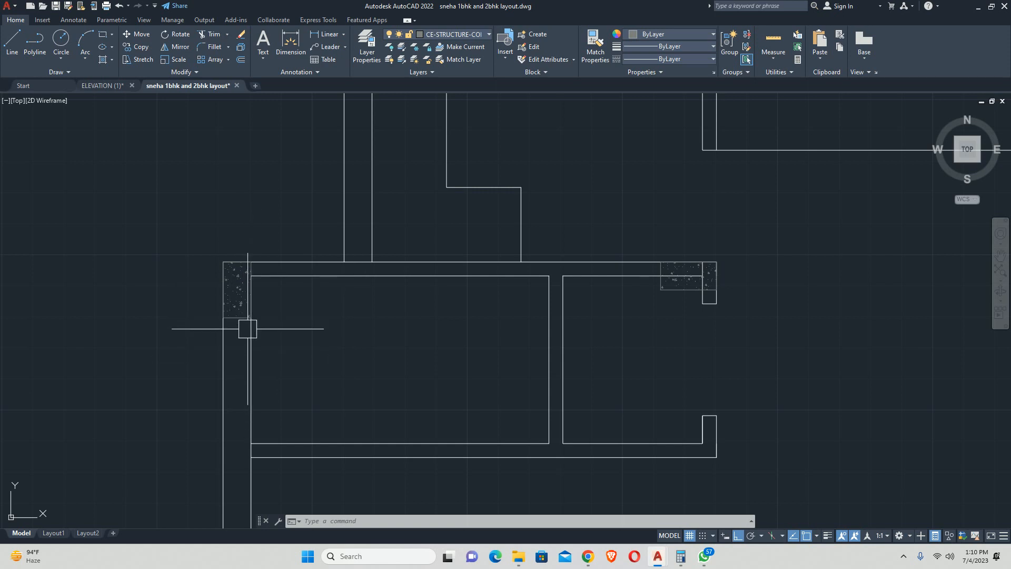
scroll(255, 340, down, 5)
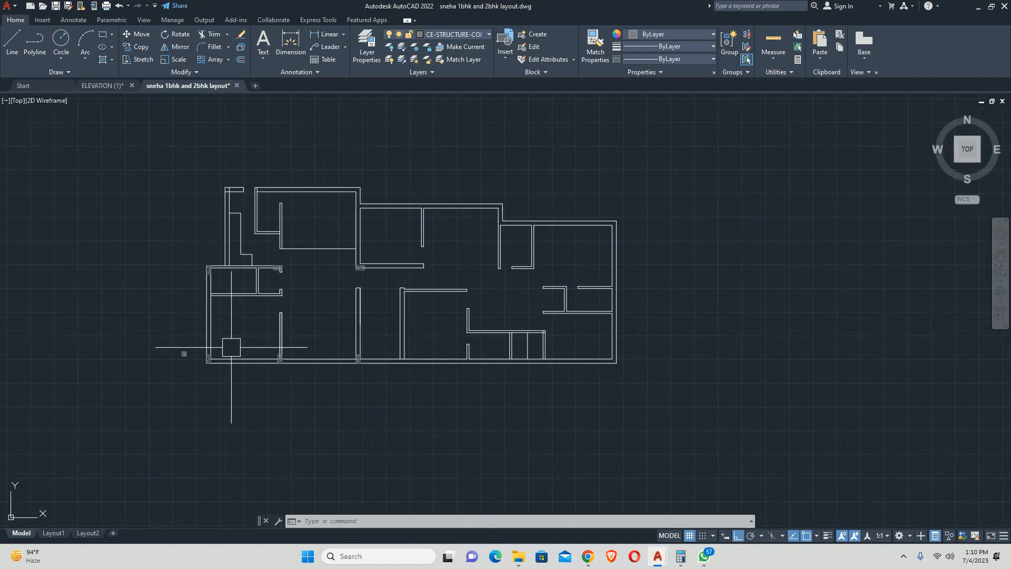
Delete the three vertical columns along the lower exterior wall, at the corner and beneath the two partitions.
scroll(221, 331, up, 3)
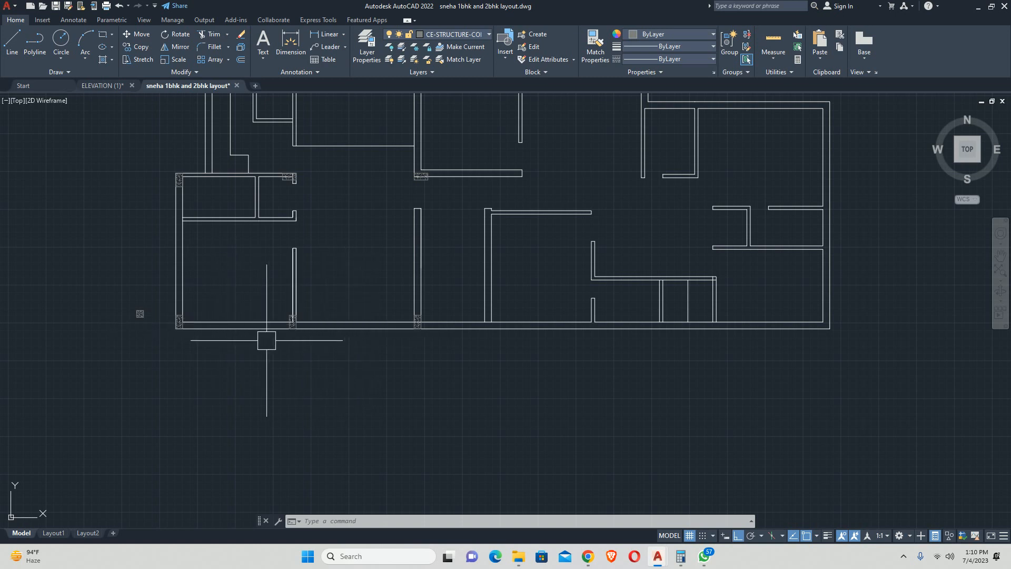
scroll(287, 316, up, 3)
click(298, 316)
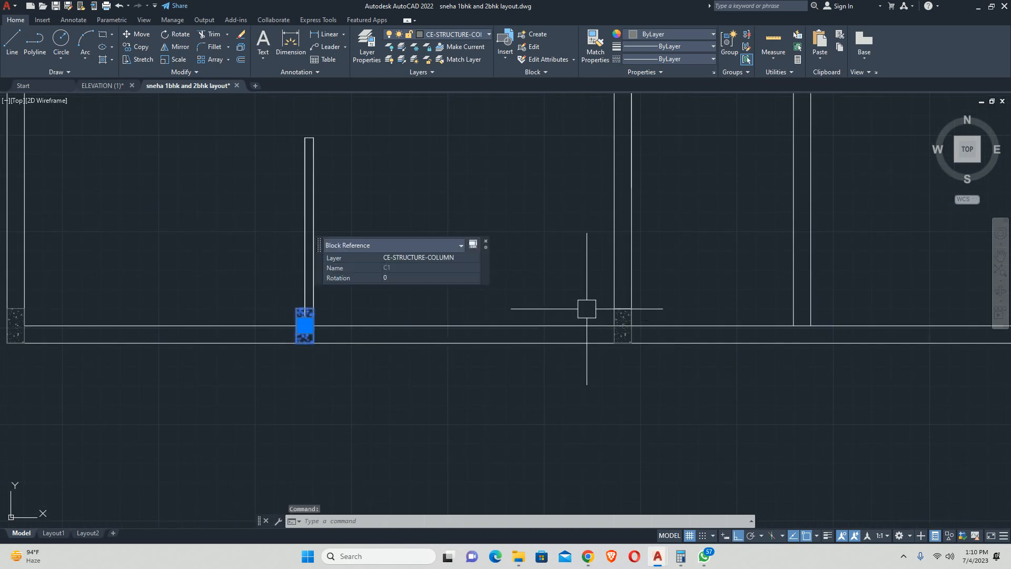
click(621, 321)
click(33, 325)
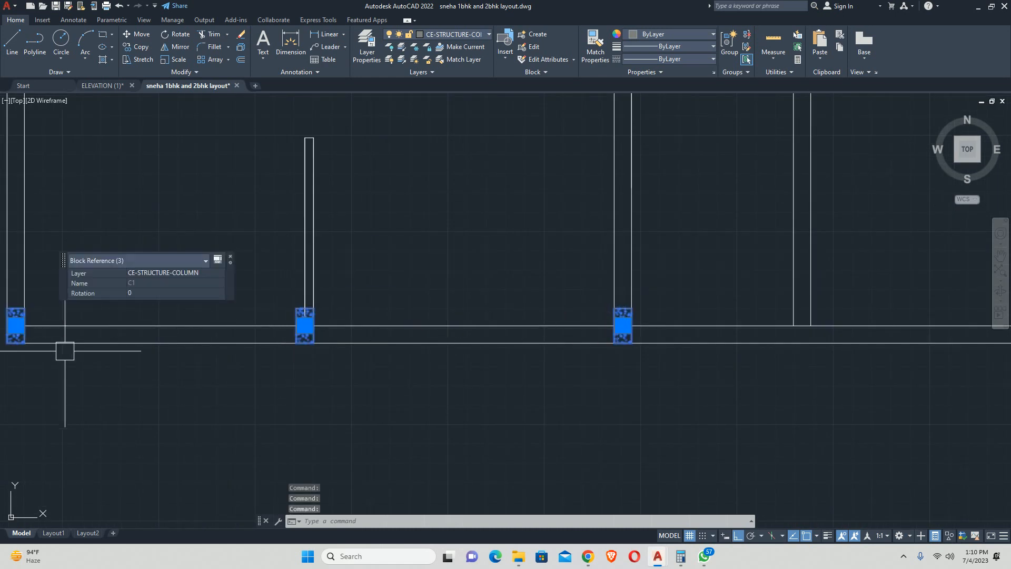
key(Delete)
Copy the two upper horizontal columns straight down into the lower exterior wall, seating their bottom edges on its outer face.
scroll(136, 333, down, 4)
scroll(144, 335, up, 2)
text(co)
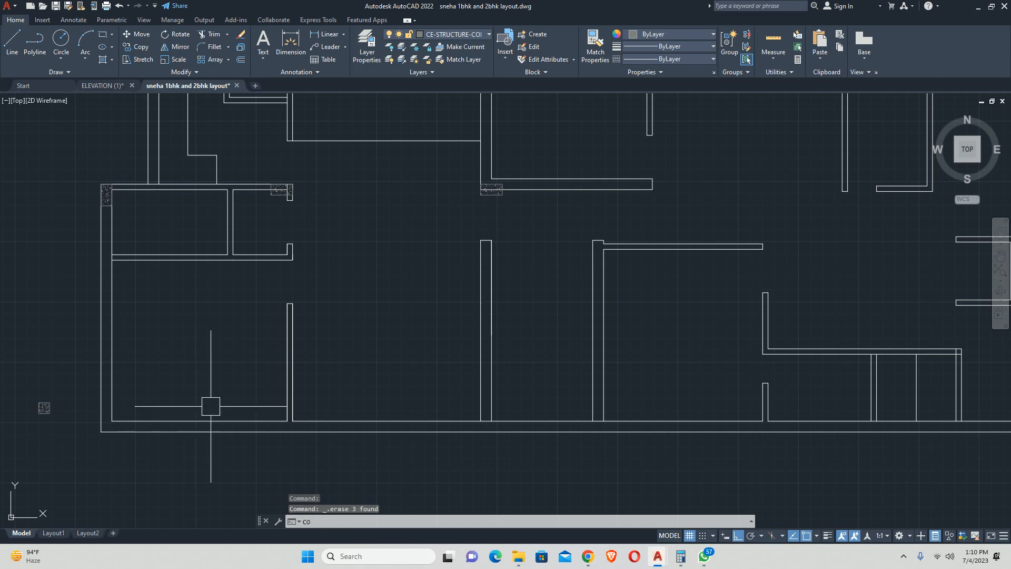
key(Return)
click(277, 191)
click(283, 189)
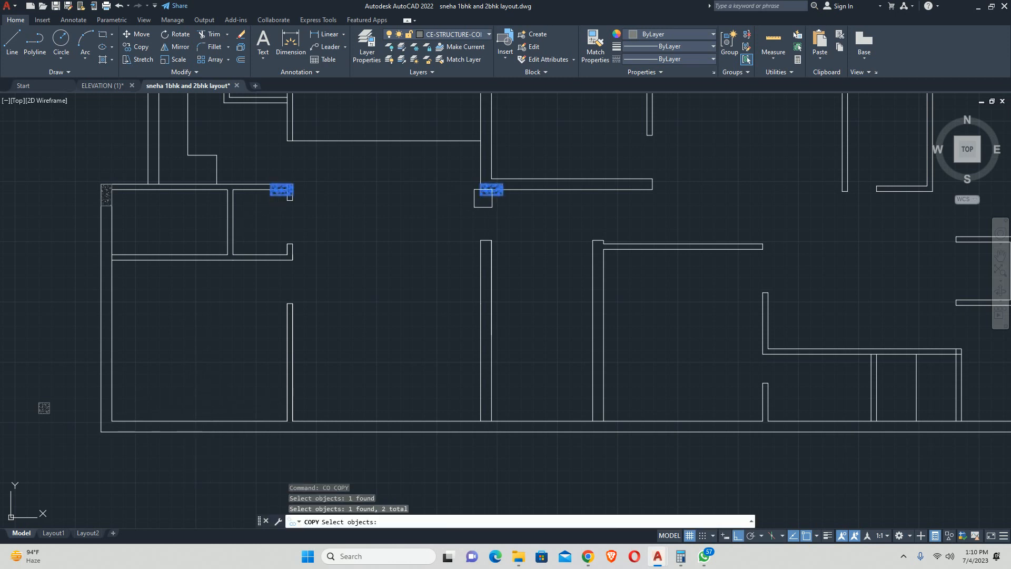
scroll(492, 190, up, 3)
key(Return)
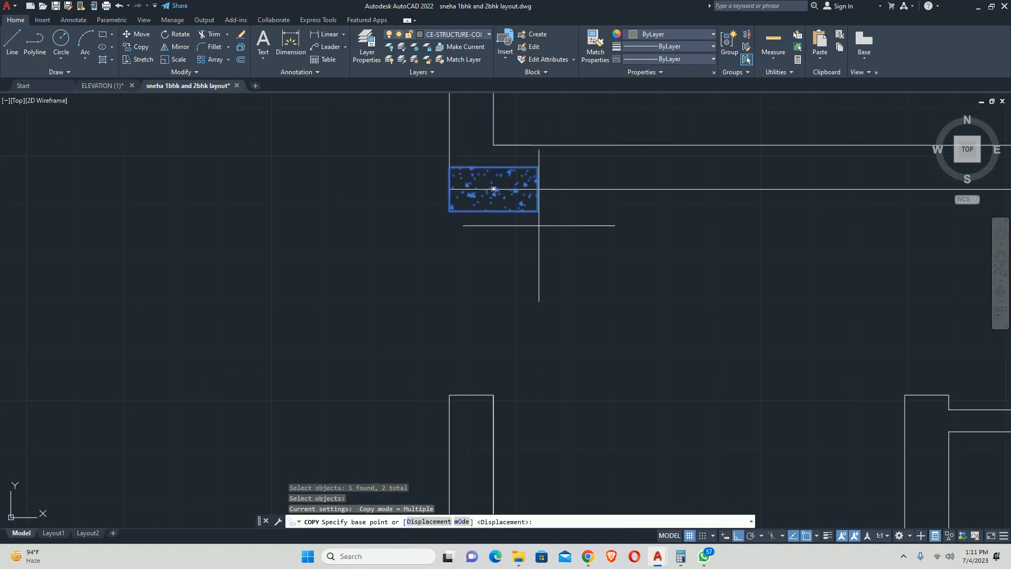
click(537, 212)
scroll(519, 149, down, 5)
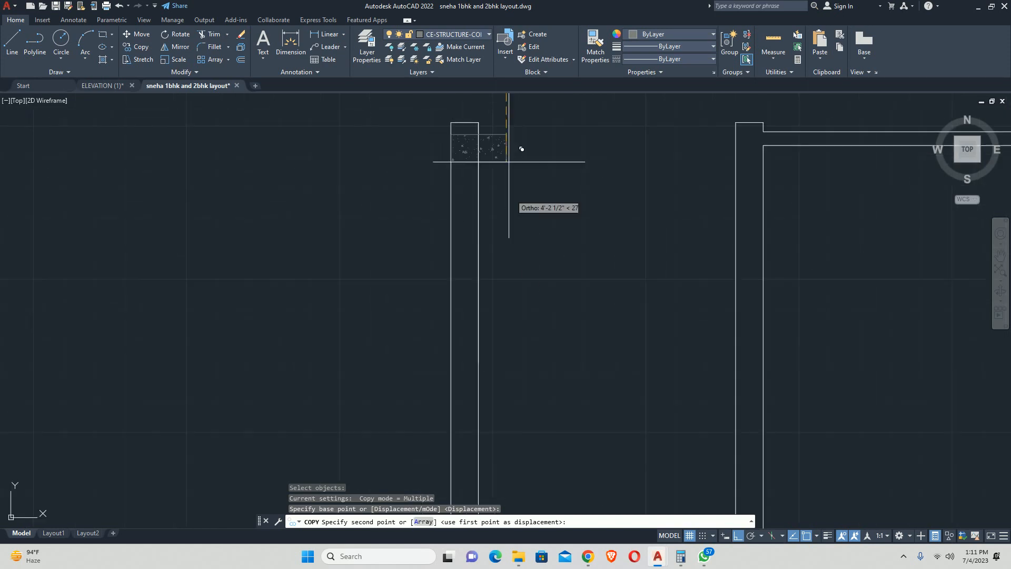
middle_drag(525, 357, 518, 272)
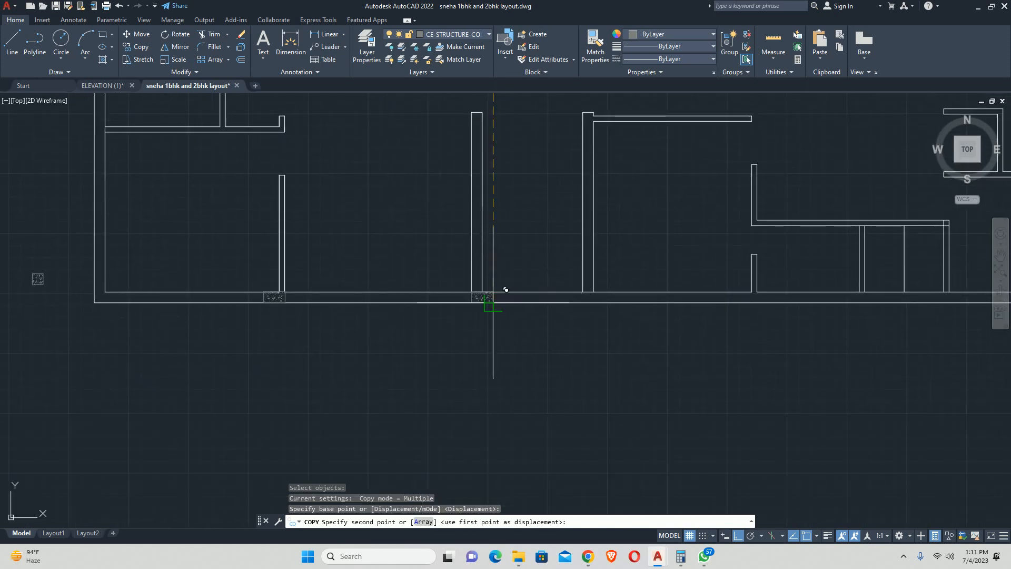
click(492, 302)
key(Escape)
key(Escape)
key(Escape)
Try to move the column beneath the second partition left so its right edge lines up with the partition's right face.
scroll(491, 310, up, 5)
text(m)
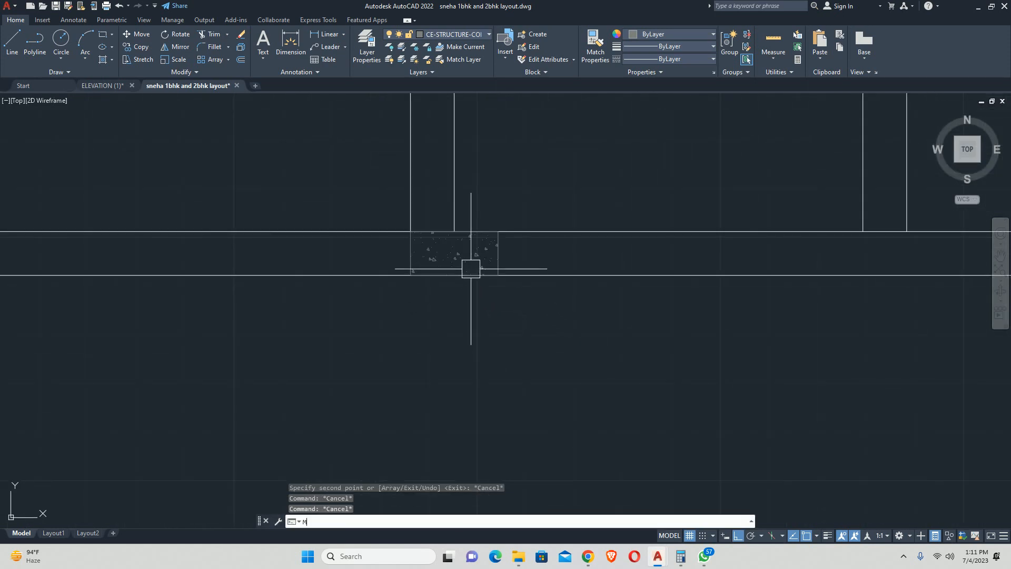
key(Return)
click(477, 253)
key(Return)
click(498, 231)
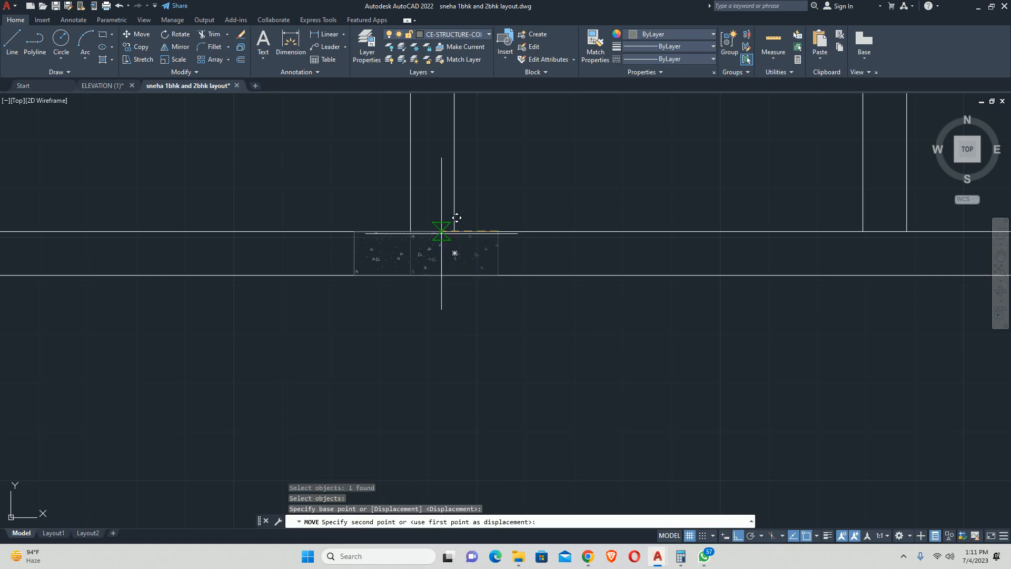
click(455, 232)
key(Escape)
key(Escape)
scroll(505, 248, down, 5)
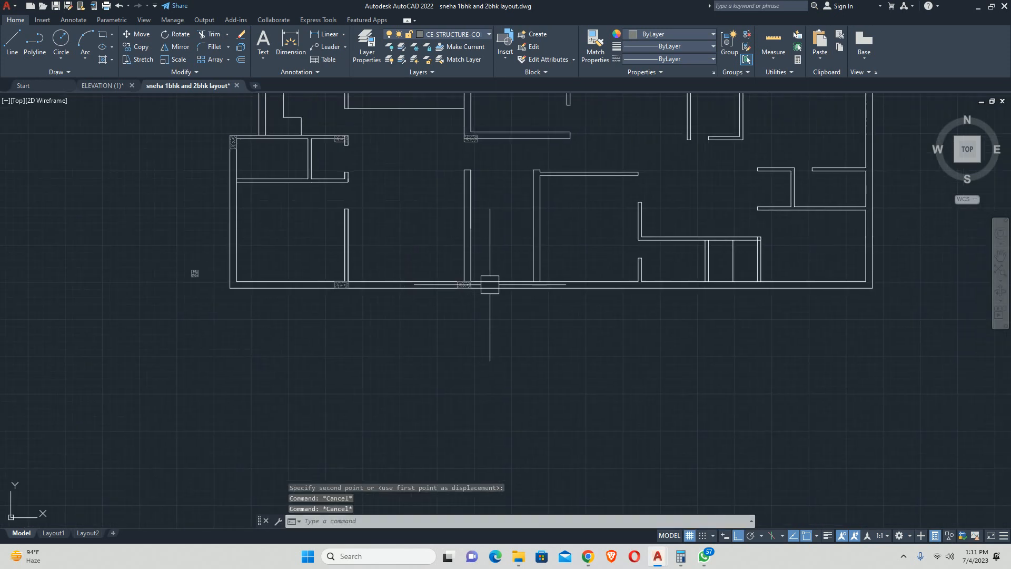
Undo the last move of the column beneath the second partition.
key(ctrl+z)
key(ctrl+z)
scroll(490, 336, down, 2)
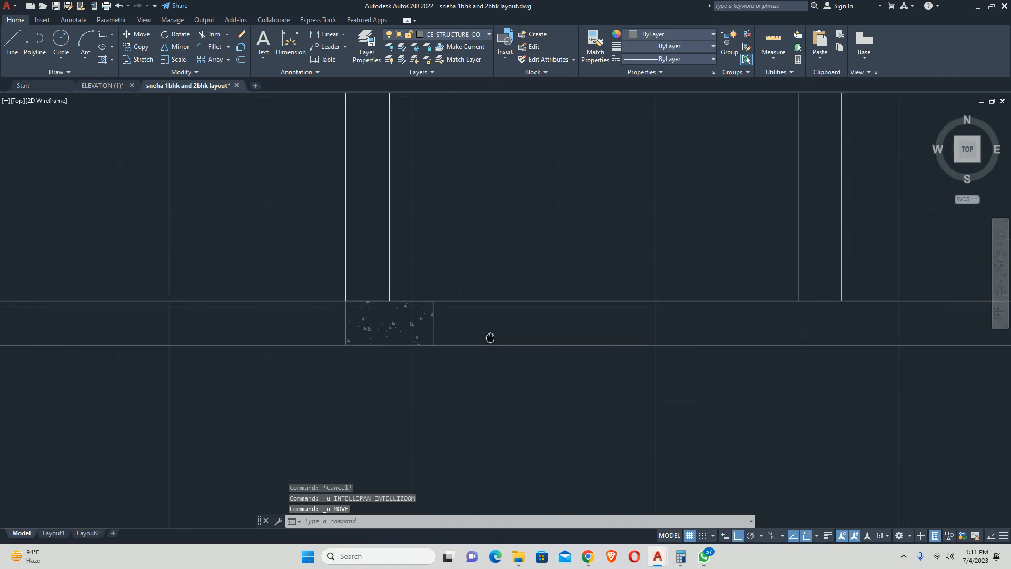
Measure the distance from the column beneath the second partition to the neighbouring wall on its right with a temporary linear dimension.
text(dli)
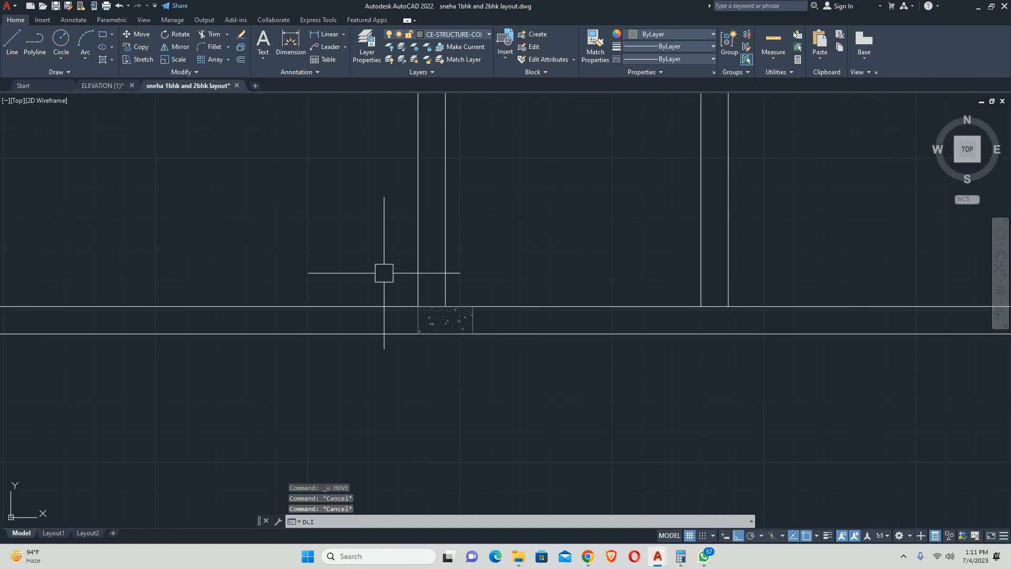
key(Return)
click(445, 320)
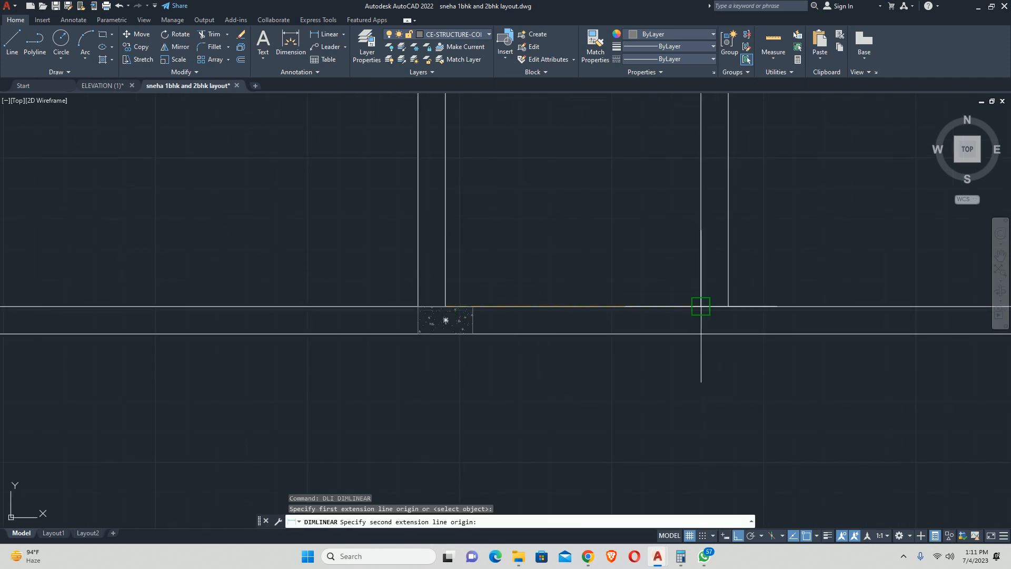
click(701, 306)
key(Escape)
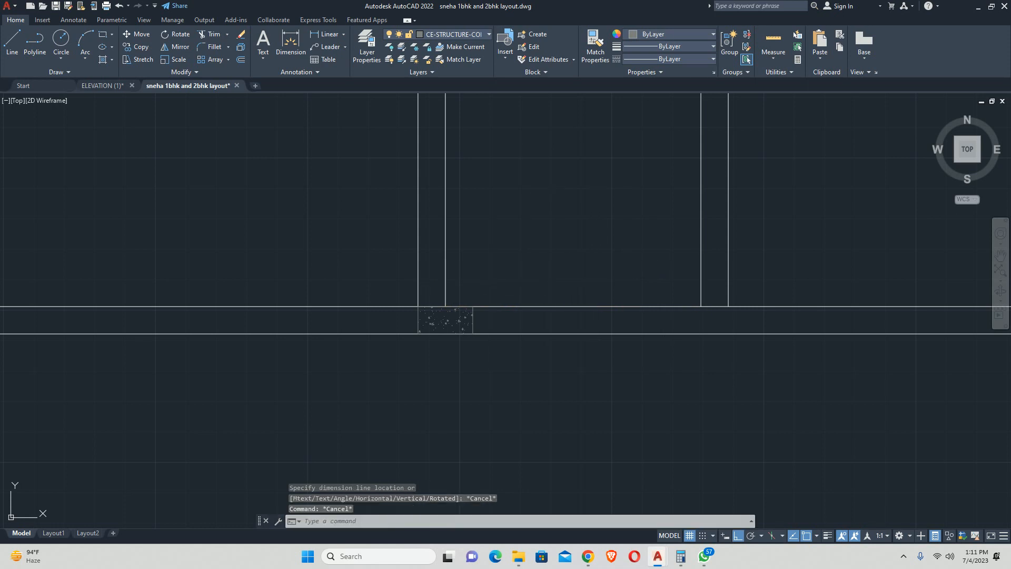
Move the column beneath the second partition left until its right edge aligns with the partition's right face.
text(m)
key(Return)
scroll(472, 326, up, 3)
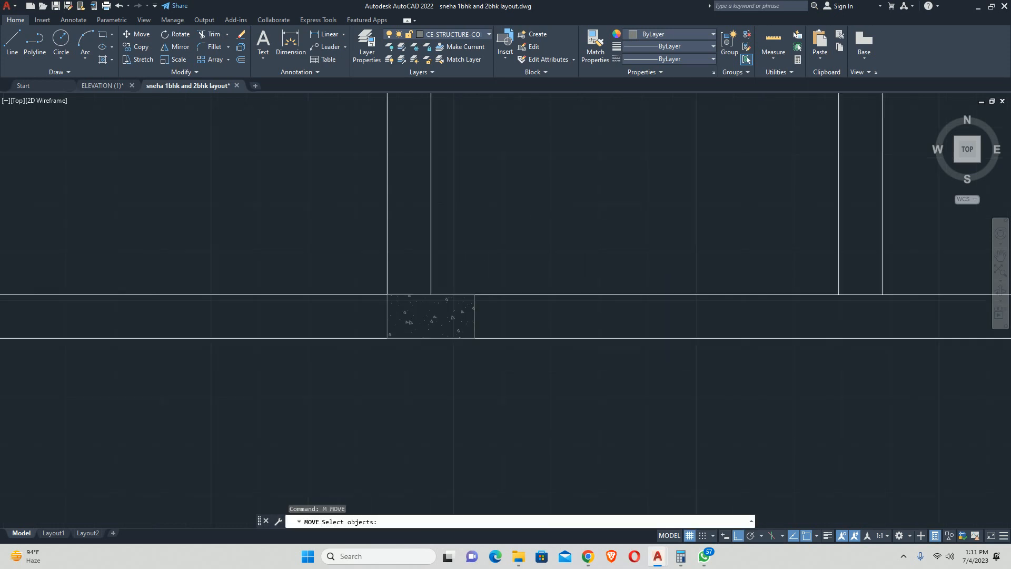
click(492, 318)
click(474, 313)
key(Return)
click(478, 274)
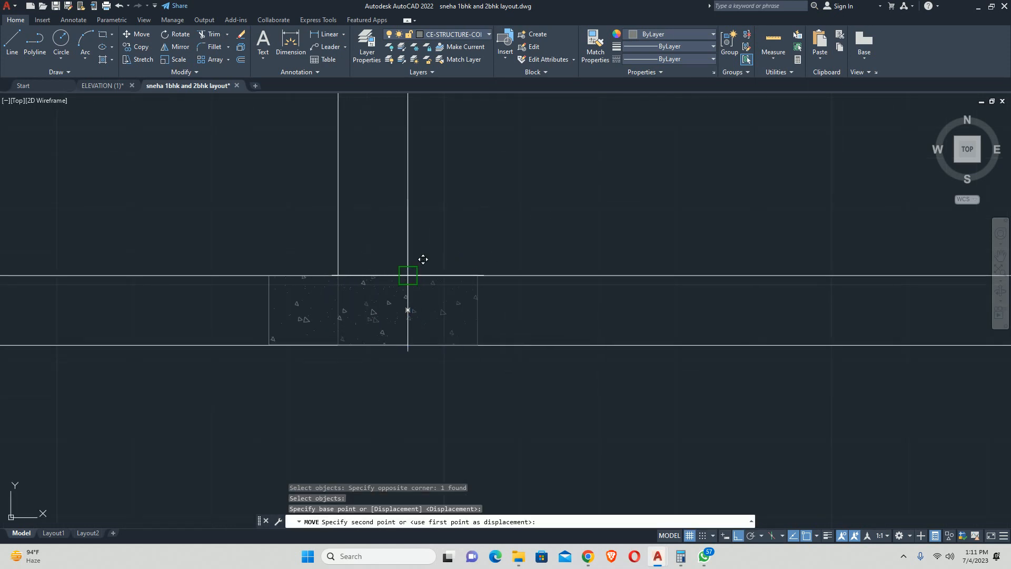
key(Escape)
key(Escape)
scroll(406, 282, down, 5)
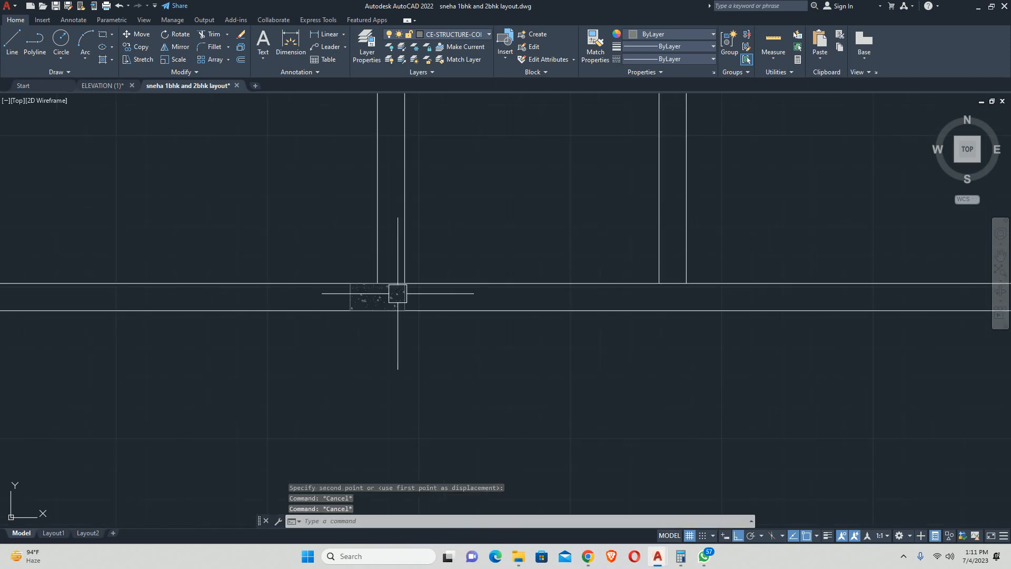
Delete the duplicate short line overlapping the upper part of the second partition's right face.
middle_drag(379, 300, 434, 316)
click(445, 211)
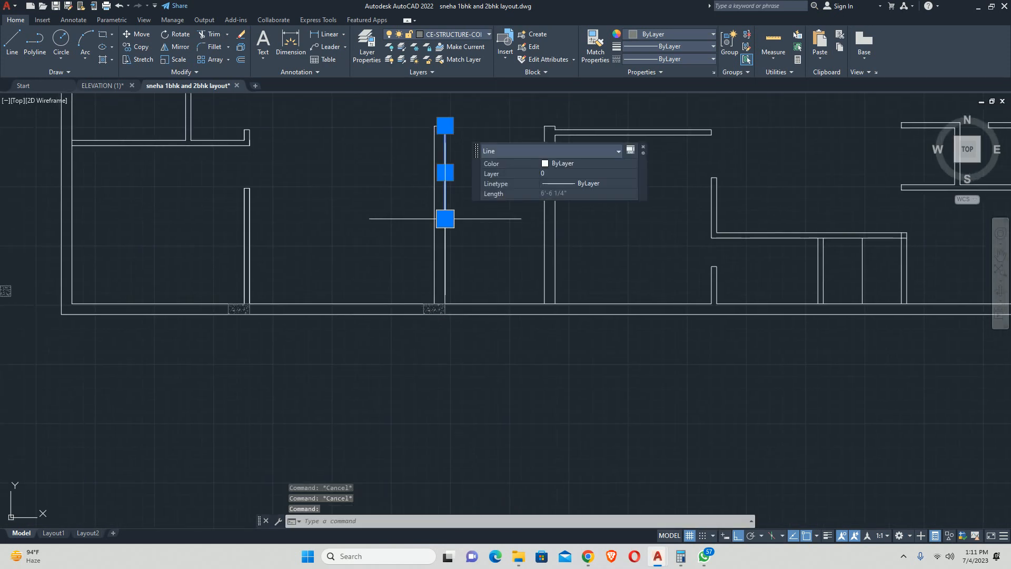
key(Delete)
scroll(321, 262, down, 2)
key(Escape)
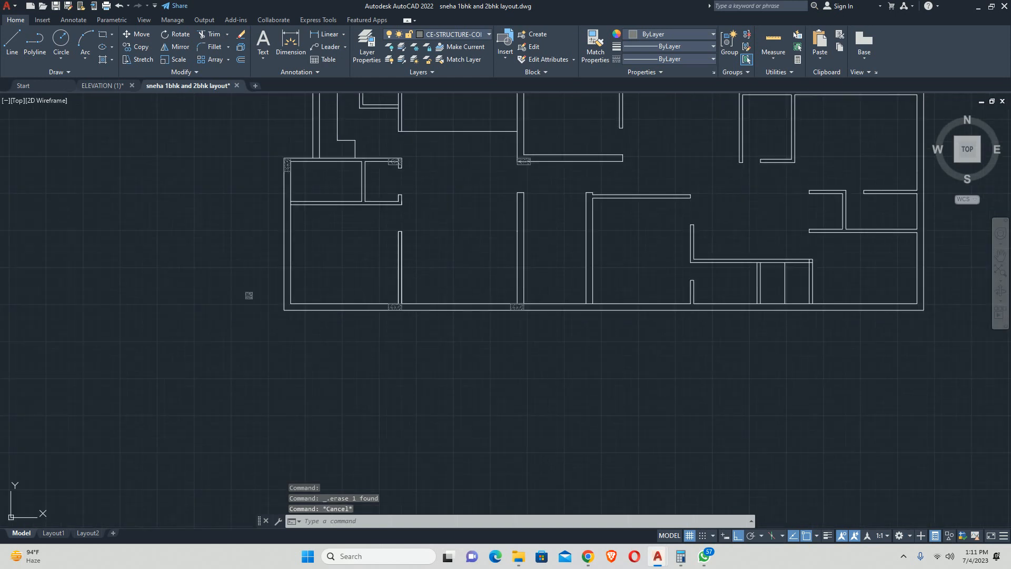
Copy the horizontal column beneath the first partition to the lower-left exterior corner, matching its top-left corner to the wall's outer edge.
scroll(326, 294, up, 2)
text(co)
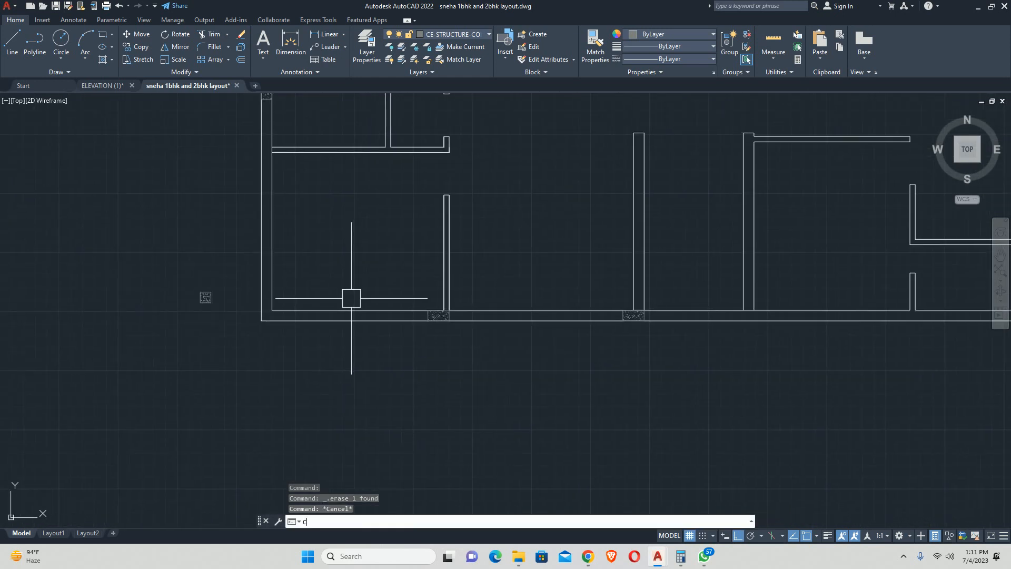
key(Return)
click(435, 315)
key(Return)
scroll(431, 314, up, 5)
click(420, 296)
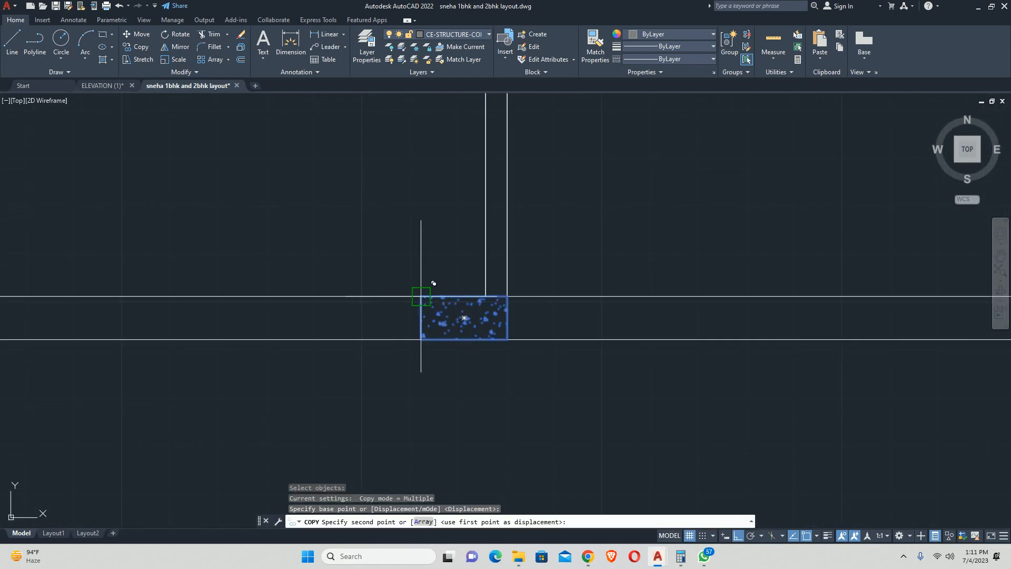
middle_drag(138, 294, 711, 320)
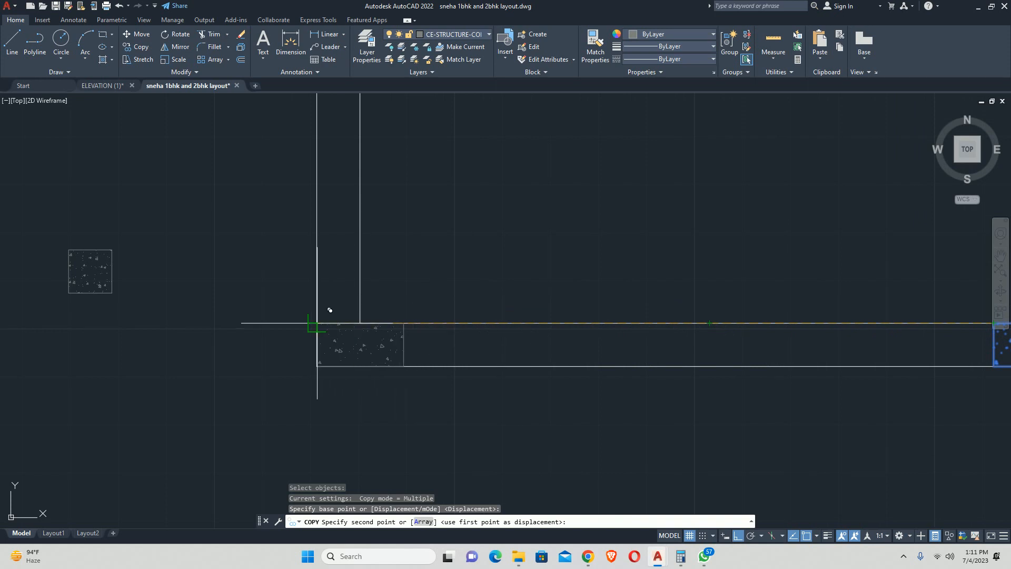
click(317, 322)
key(Escape)
scroll(403, 332, down, 4)
key(Escape)
middle_drag(403, 332, 256, 316)
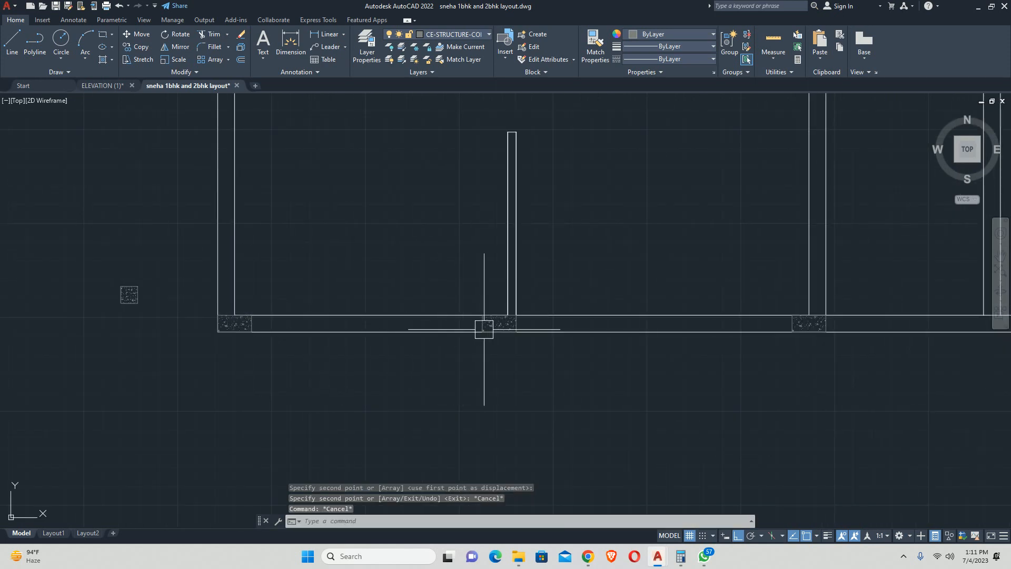
Move the column beneath the first partition by its top midpoint, centring it midway between the partition's two faces.
middle_drag(517, 325, 423, 334)
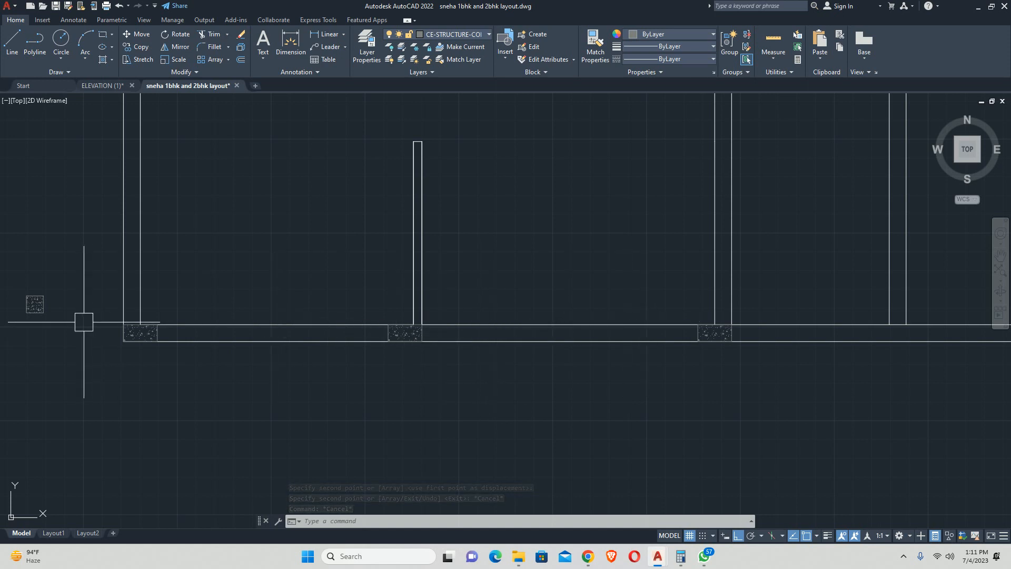
middle_drag(445, 332, 392, 339)
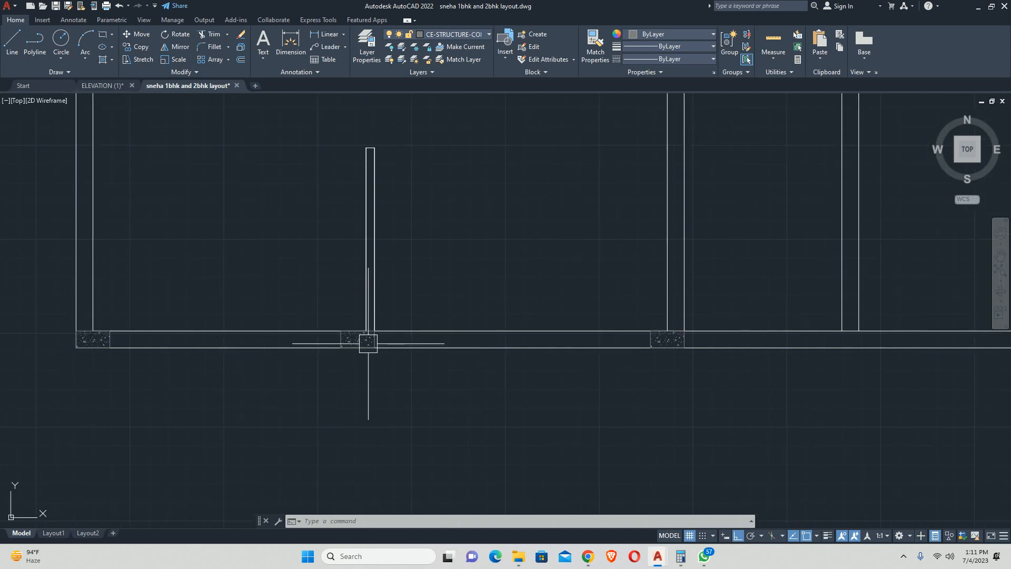
text(m)
key(Return)
scroll(371, 344, up, 5)
click(371, 345)
key(Return)
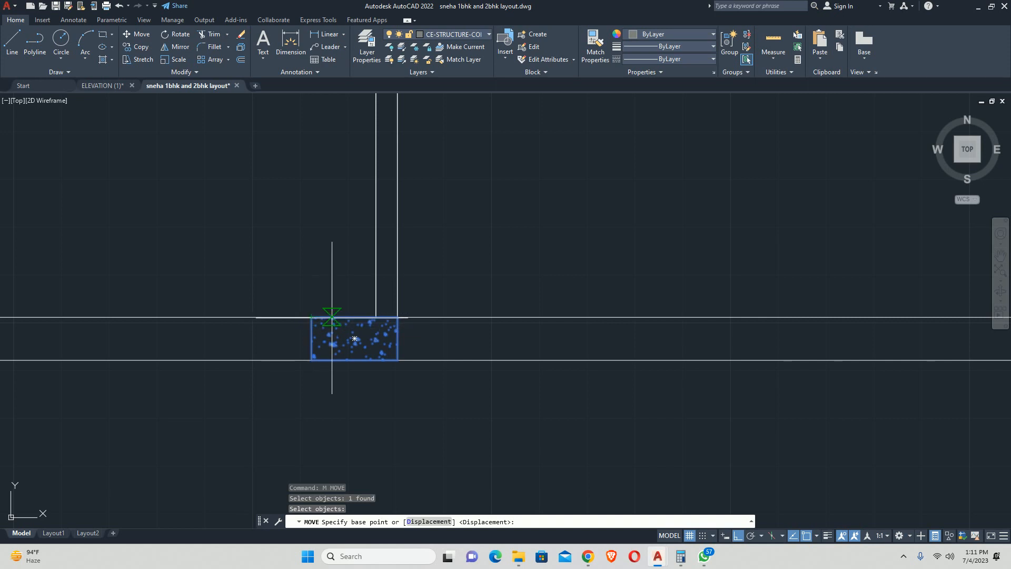
click(354, 339)
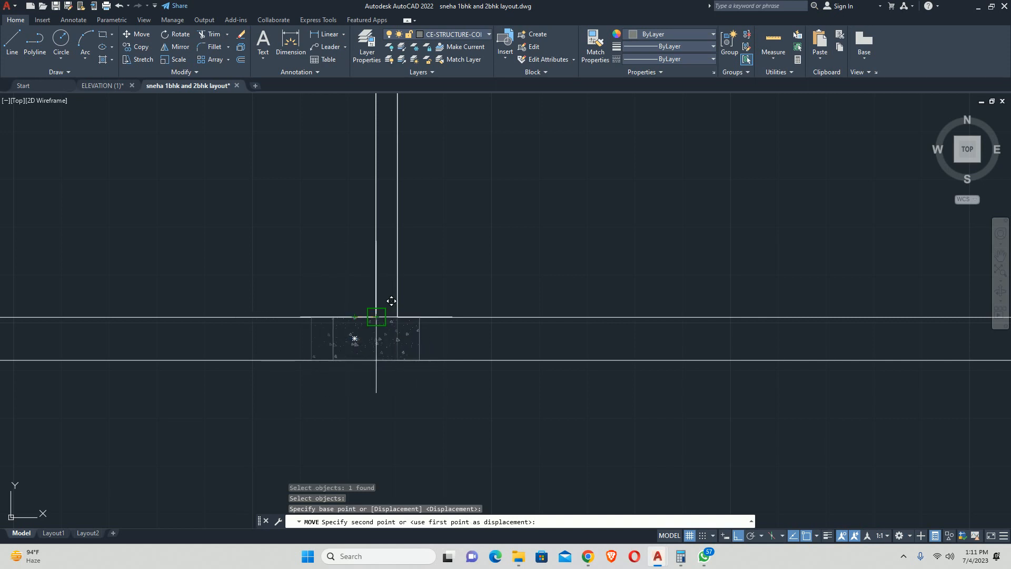
click(375, 317)
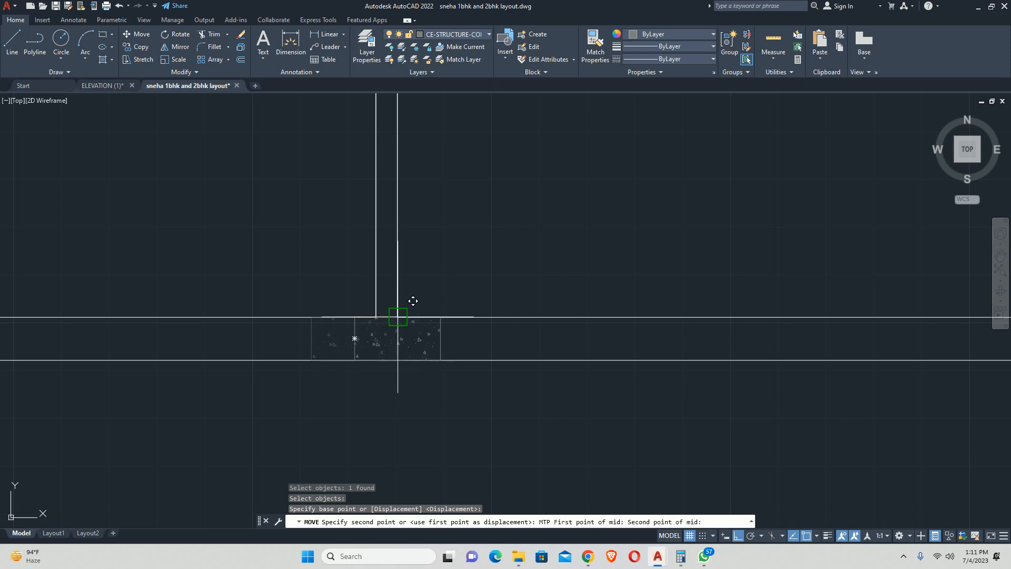
click(398, 316)
key(Escape)
scroll(463, 337, down, 2)
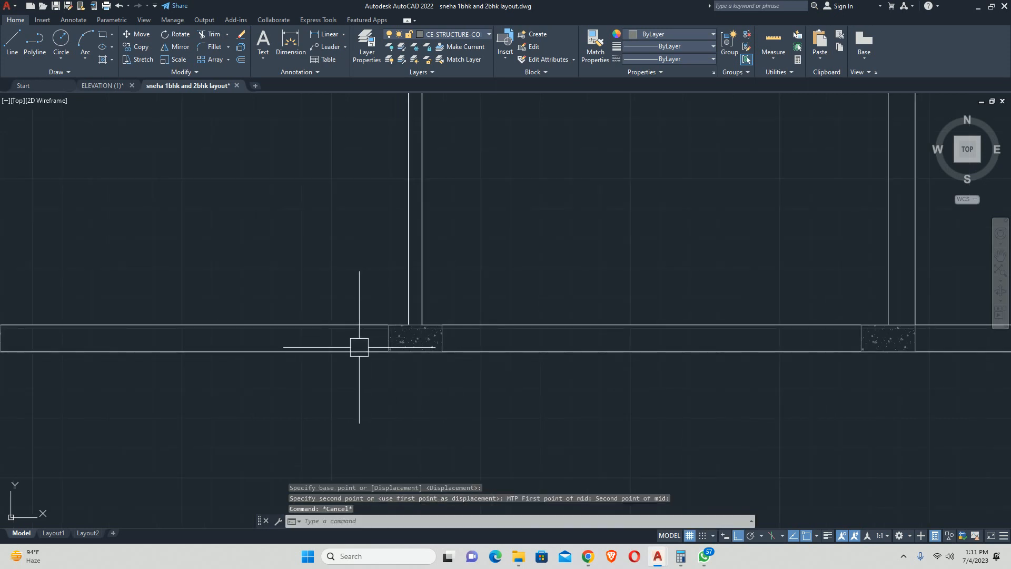
scroll(359, 346, down, 5)
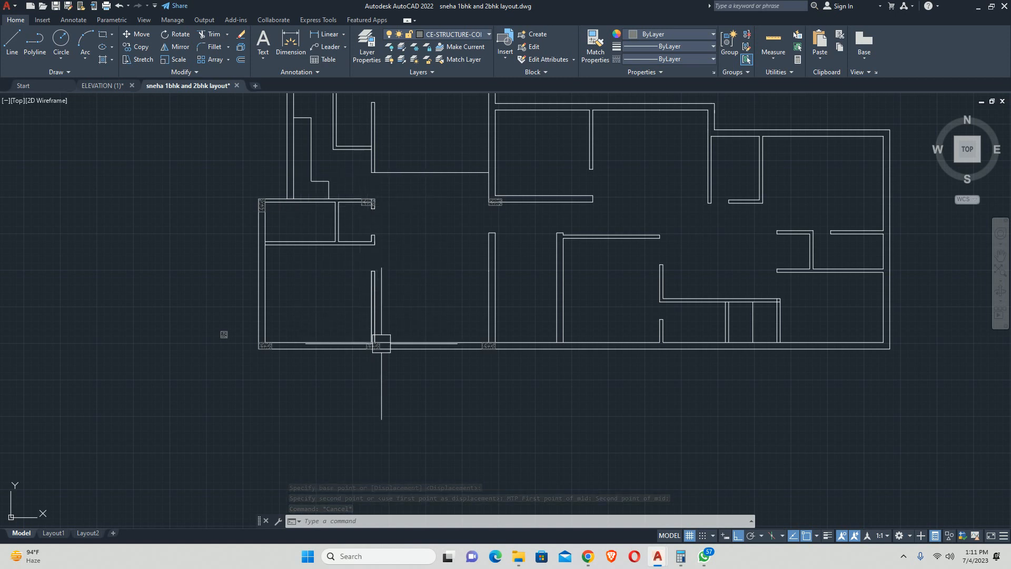
Copy the two columns beneath the first and second partitions to the top exterior wall, matching the second column's top-right corner to the wall's outer corner.
middle_drag(380, 341, 366, 367)
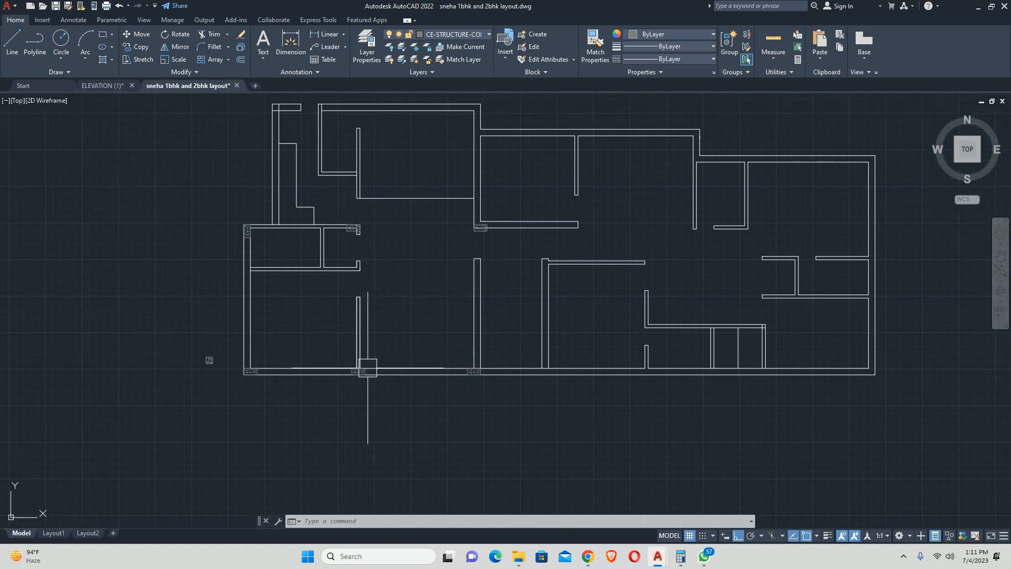
key(Escape)
key(Escape)
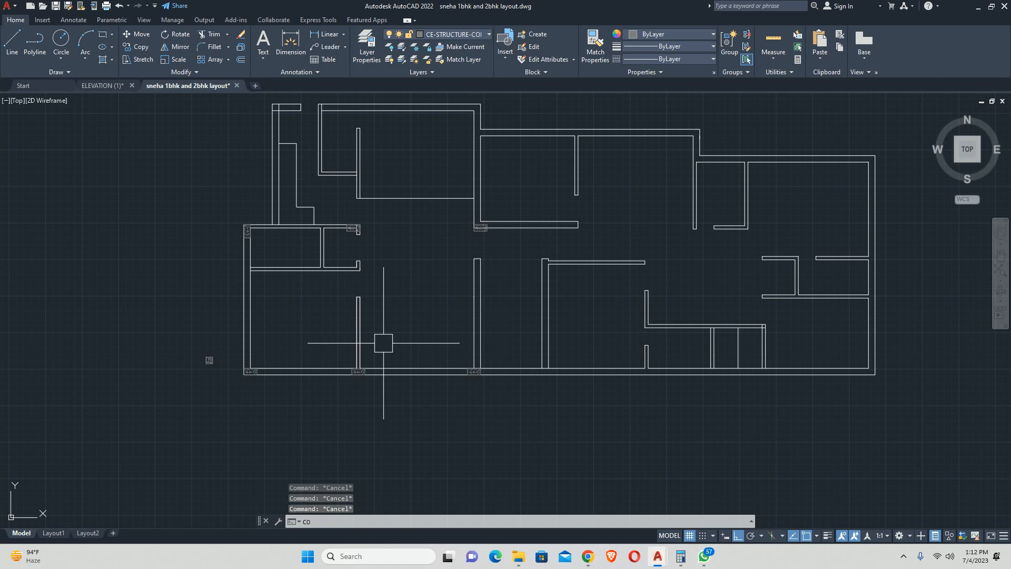
text(co)
key(Return)
middle_drag(343, 290, 326, 356)
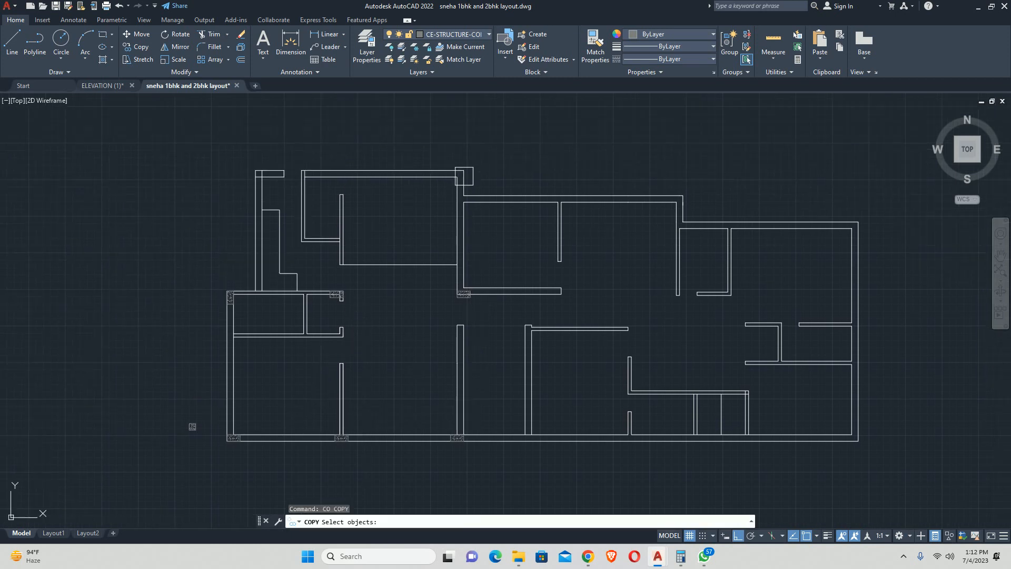
click(451, 441)
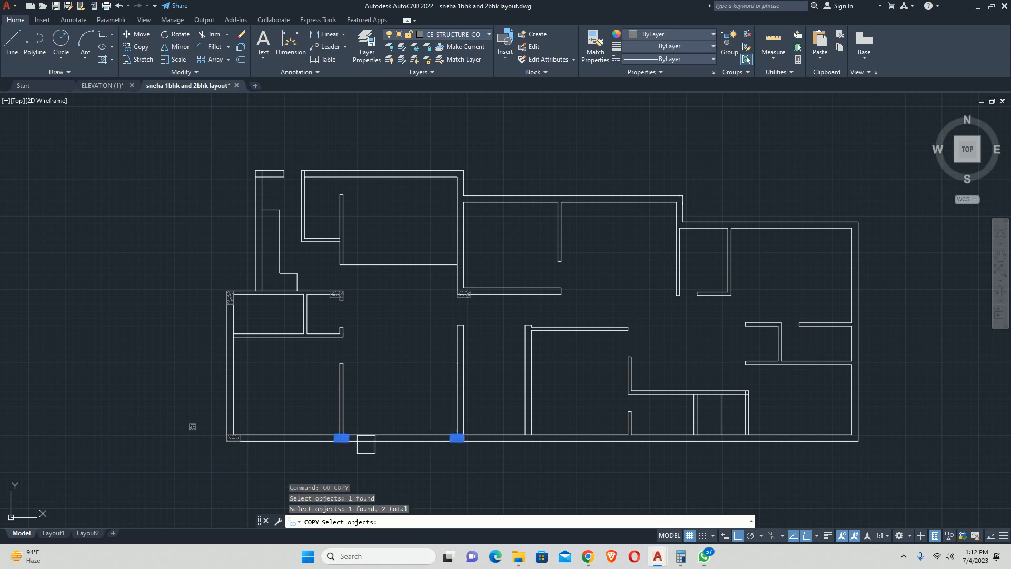
scroll(454, 440, up, 4)
key(Return)
click(477, 425)
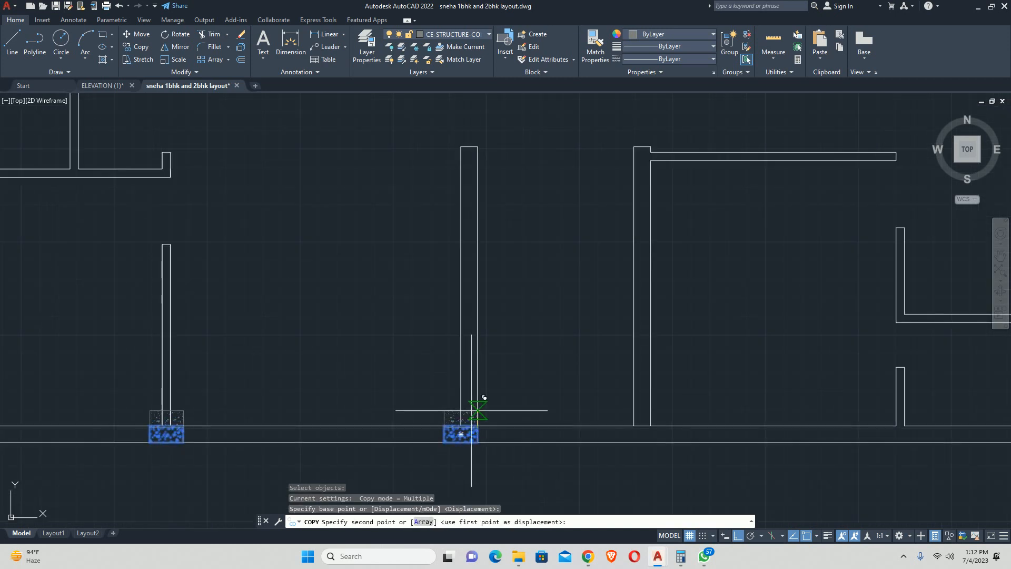
scroll(471, 410, down, 5)
scroll(443, 297, up, 7)
click(419, 285)
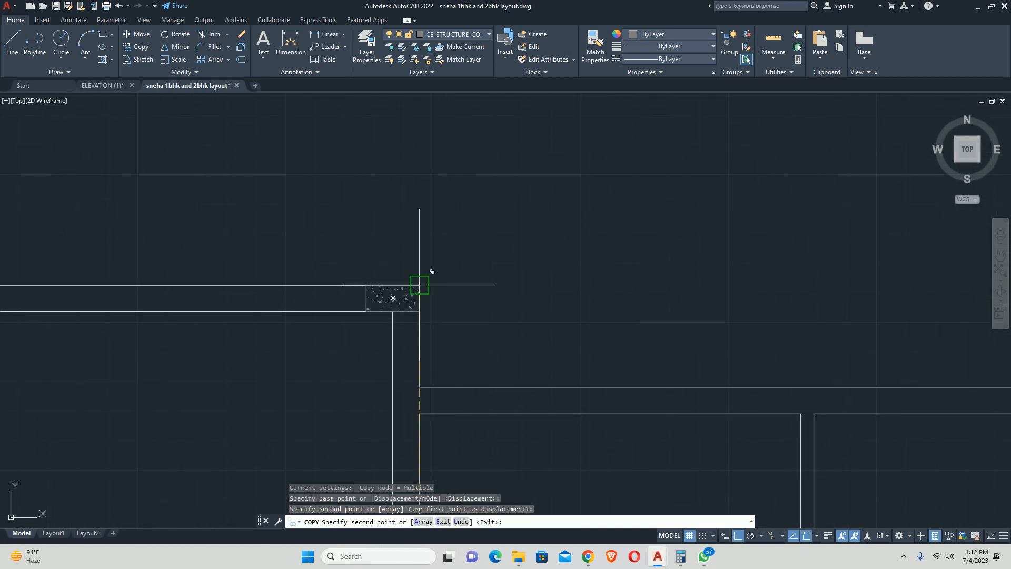
key(Escape)
Measure the horizontal distance from the upper-left exterior corner to the near edge of the first column in the top wall.
scroll(416, 290, down, 4)
scroll(395, 416, down, 1)
scroll(405, 395, up, 1)
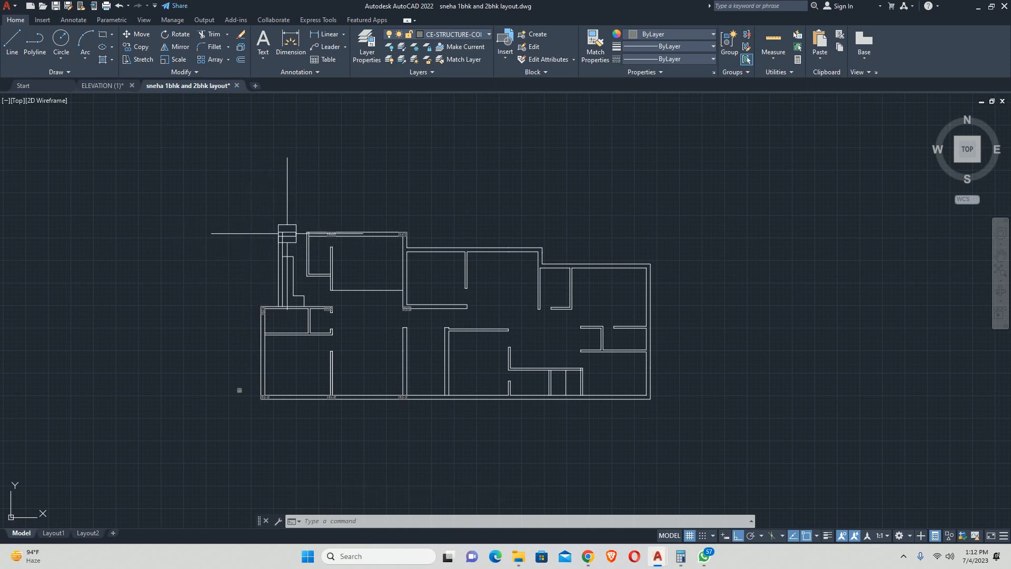
scroll(286, 232, up, 6)
middle_drag(261, 266, 238, 274)
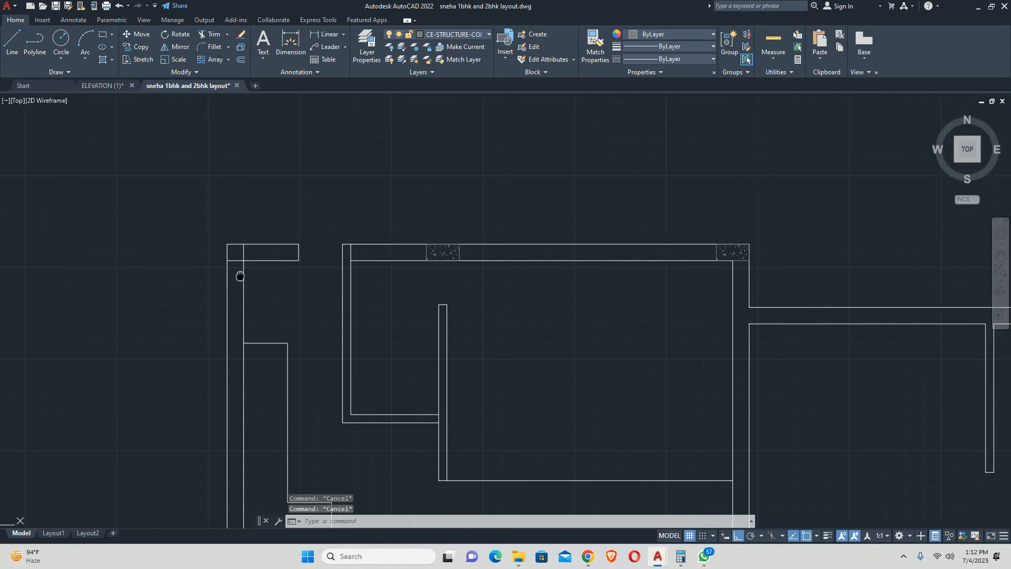
text(dli)
key(Return)
click(226, 244)
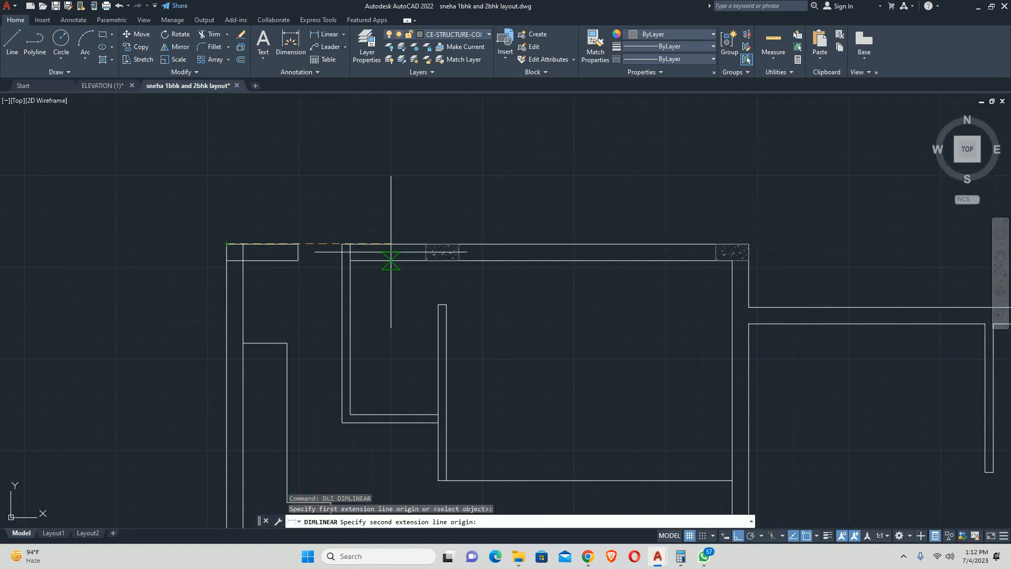
click(427, 243)
scroll(319, 195, up, 6)
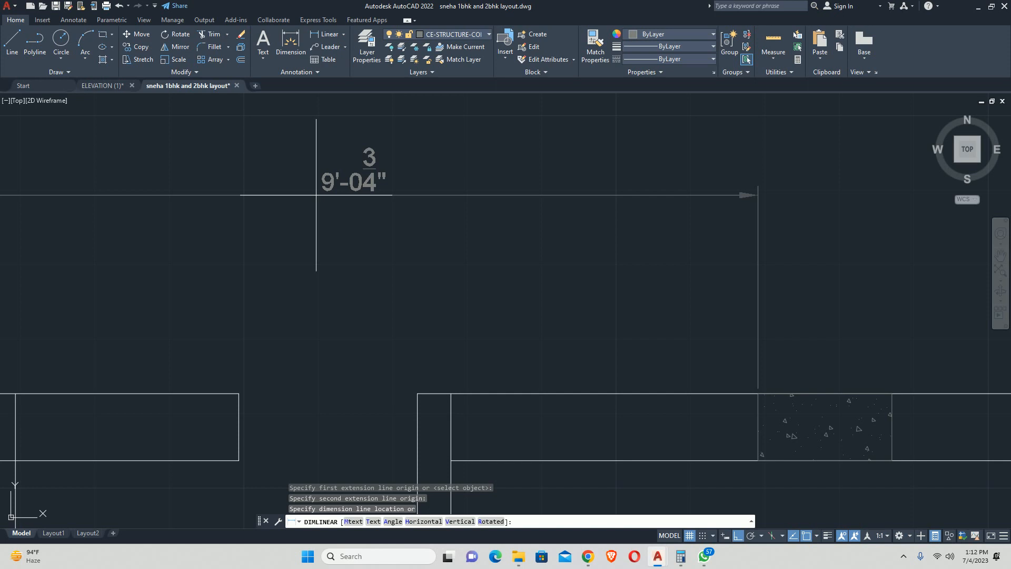
key(Escape)
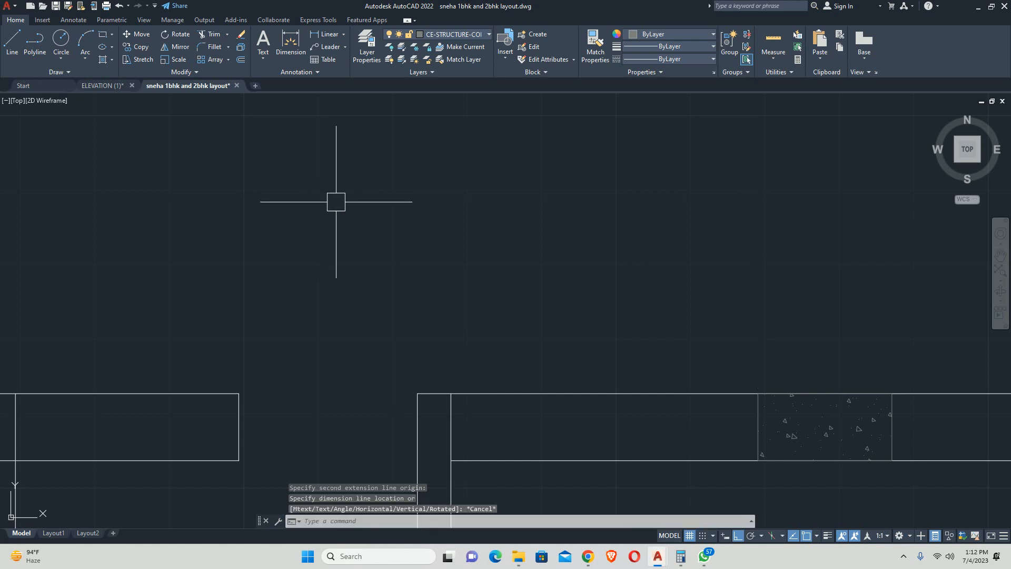
scroll(348, 221, down, 4)
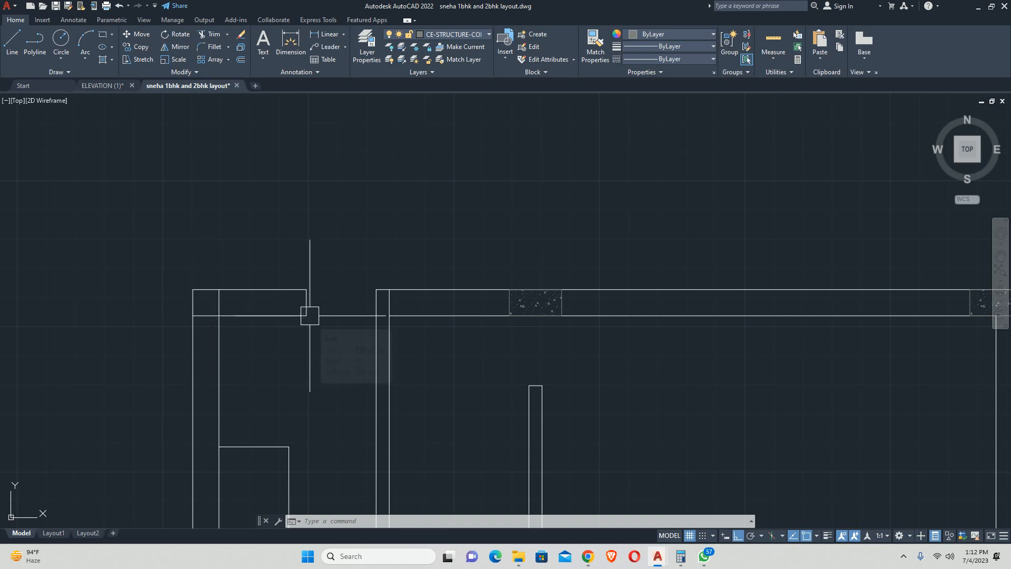
scroll(443, 314, down, 2)
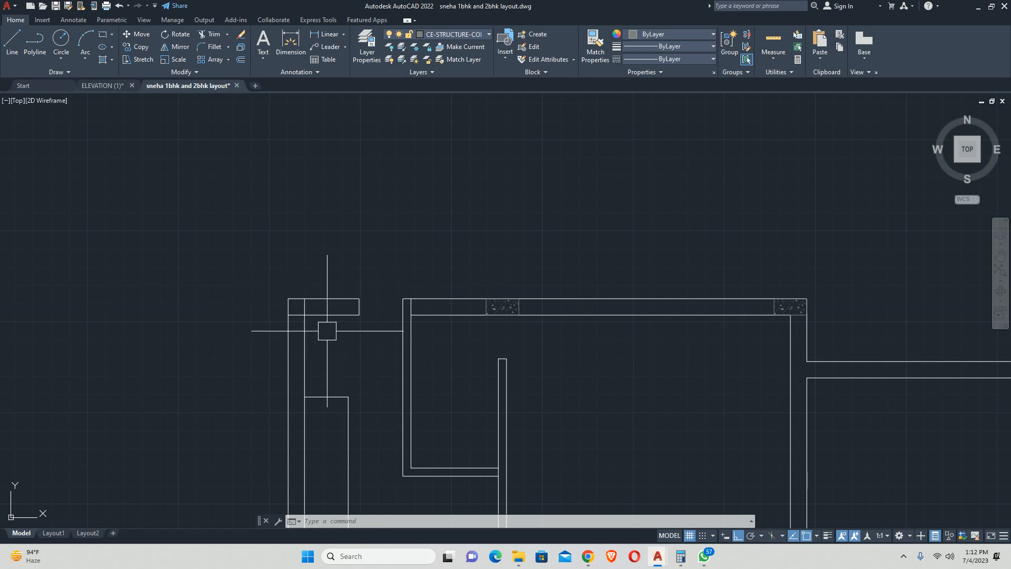
key(Escape)
key(Escape)
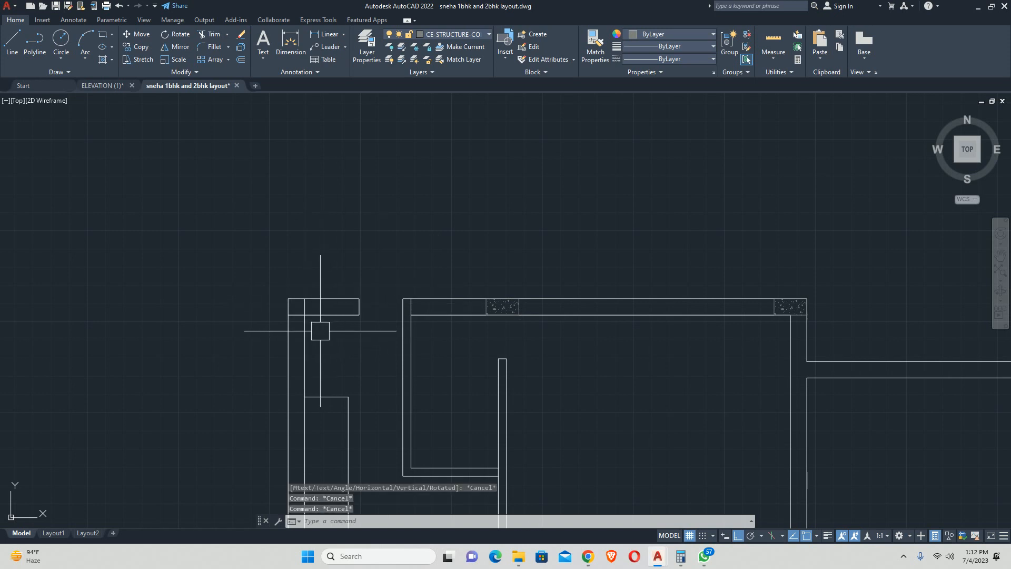
Copy the square column outside the plan to the upper-left exterior corner, fitting it within the wall thickness.
scroll(318, 336, down, 5)
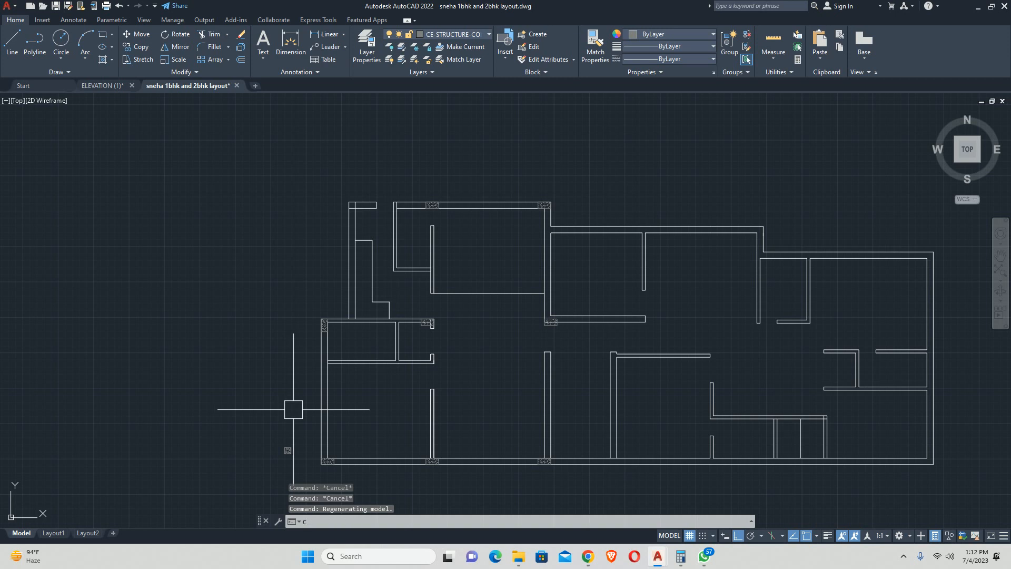
text(o)
key(Return)
scroll(289, 447, up, 5)
click(291, 396)
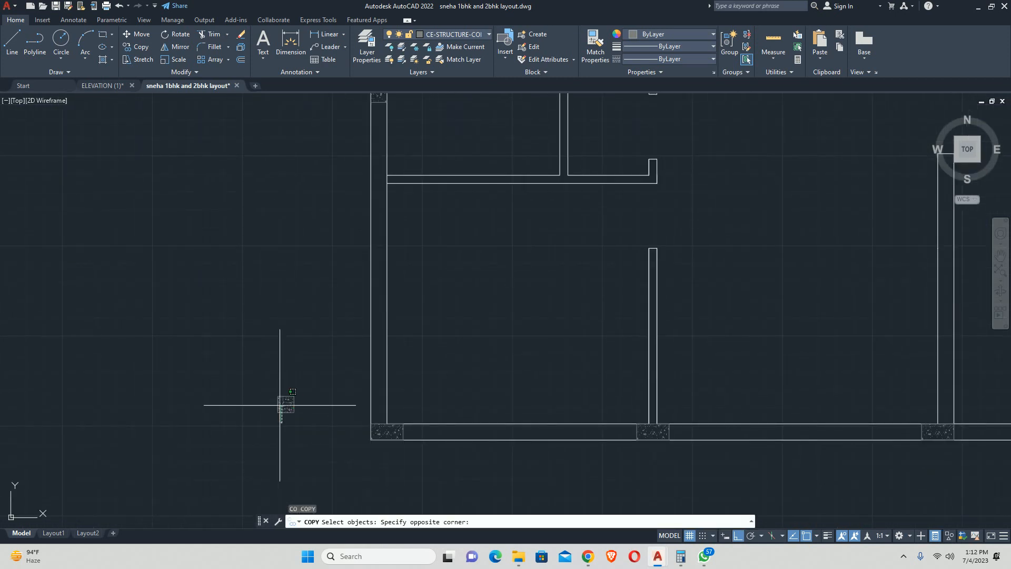
click(279, 405)
key(Return)
click(285, 403)
scroll(339, 289, down, 5)
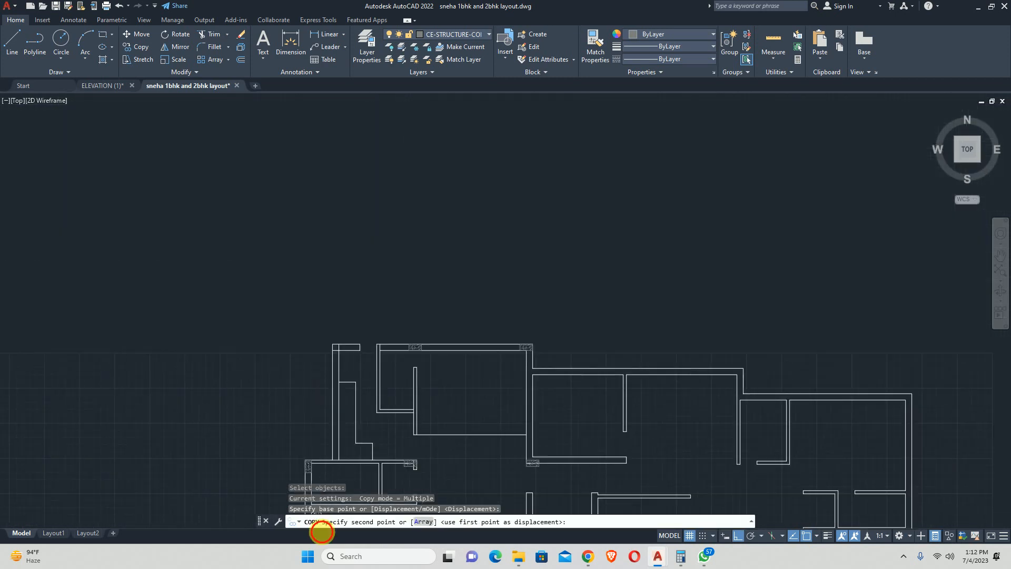
middle_drag(318, 515, 321, 531)
scroll(321, 408, up, 6)
click(362, 220)
key(Escape)
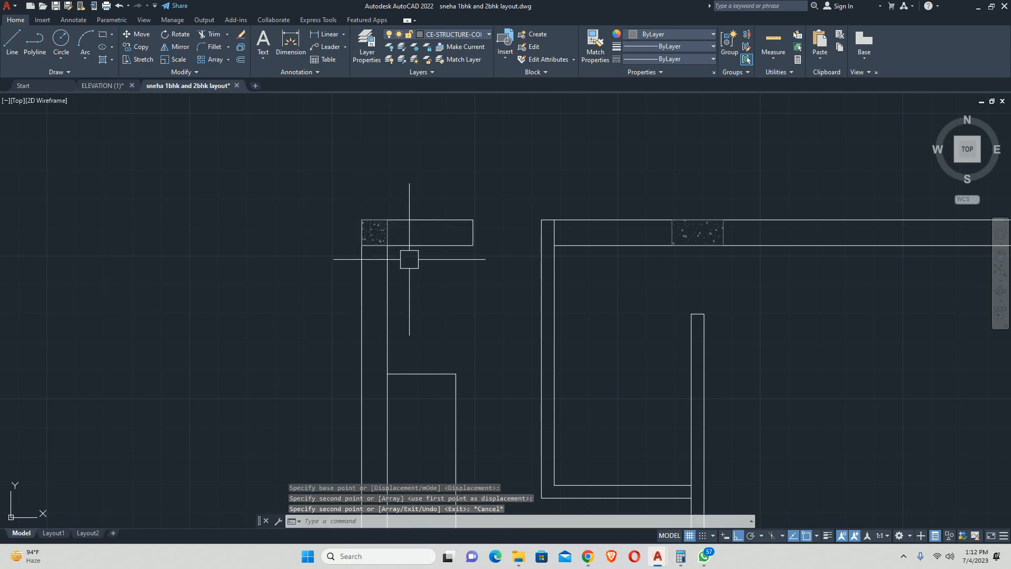
key(Escape)
Examine the column layout across the plan, especially where the upper-left vertical wall meets the lower block's top wall.
scroll(440, 284, down, 4)
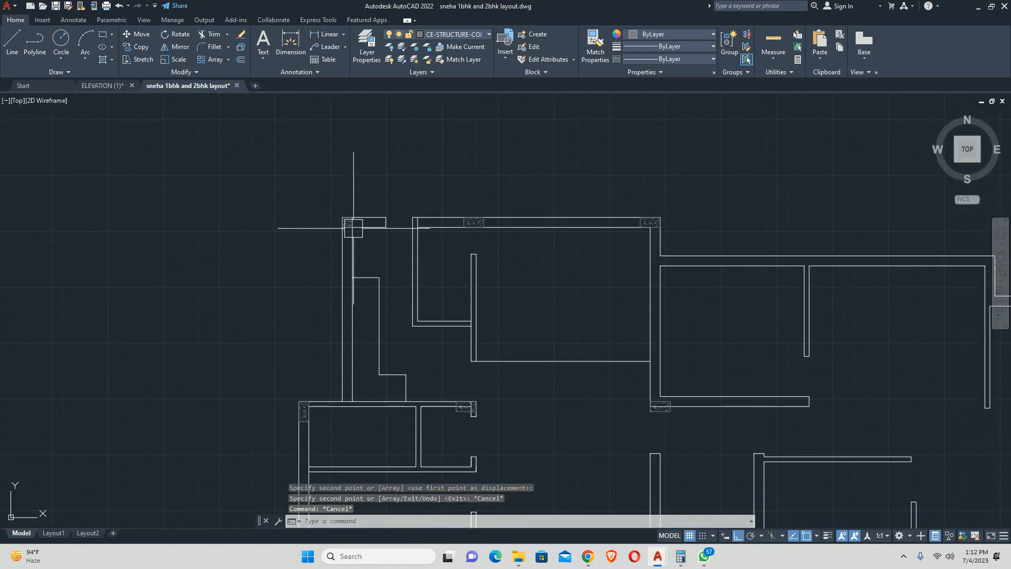
middle_drag(353, 228, 328, 192)
middle_drag(327, 271, 261, 179)
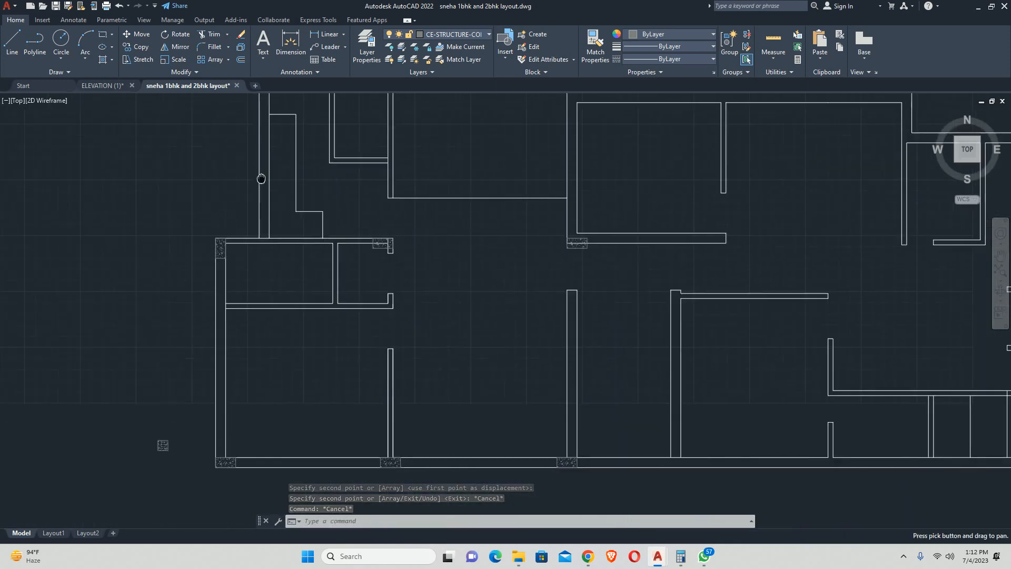
scroll(298, 288, down, 2)
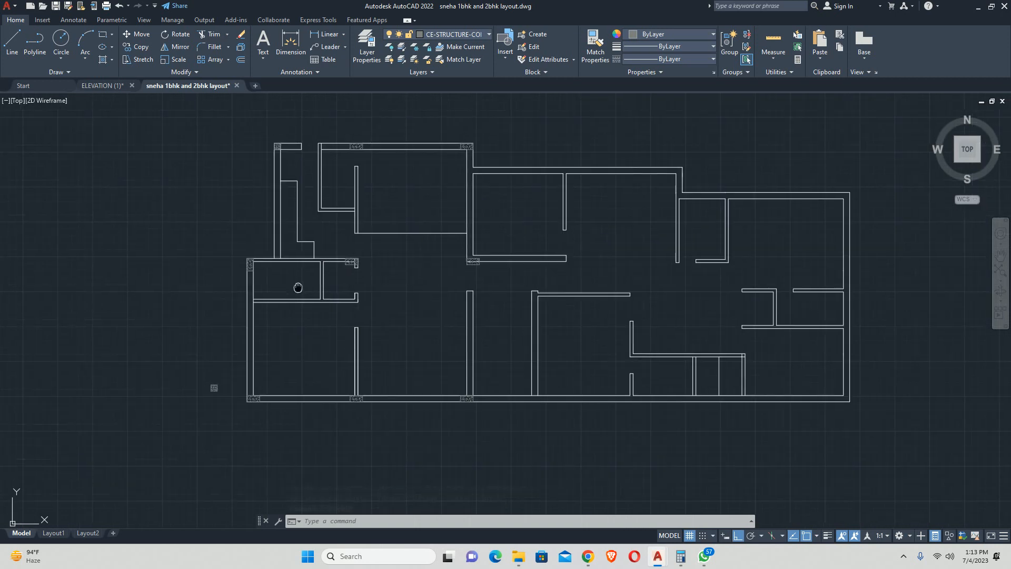
middle_drag(298, 287, 301, 309)
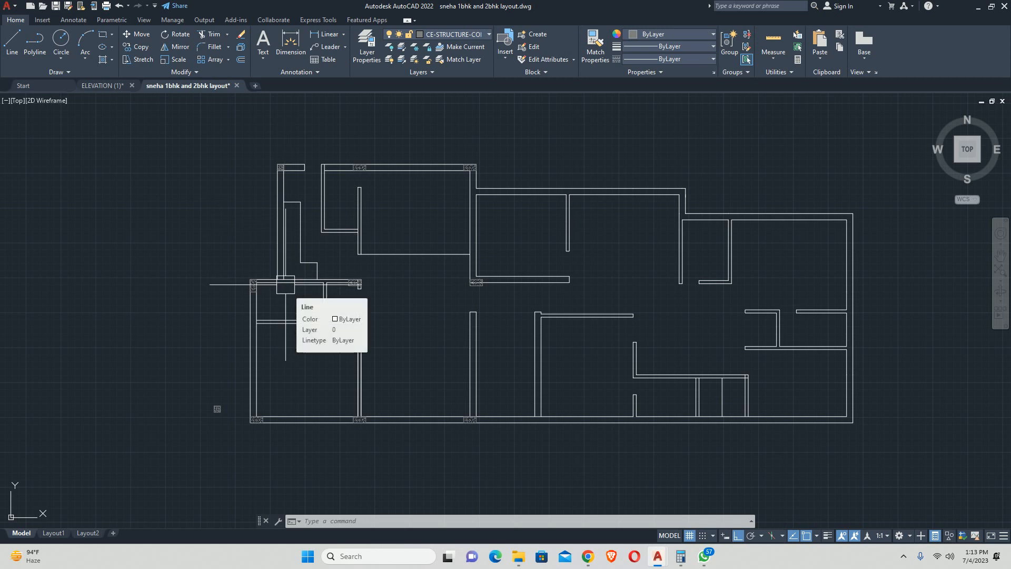
scroll(285, 285, up, 2)
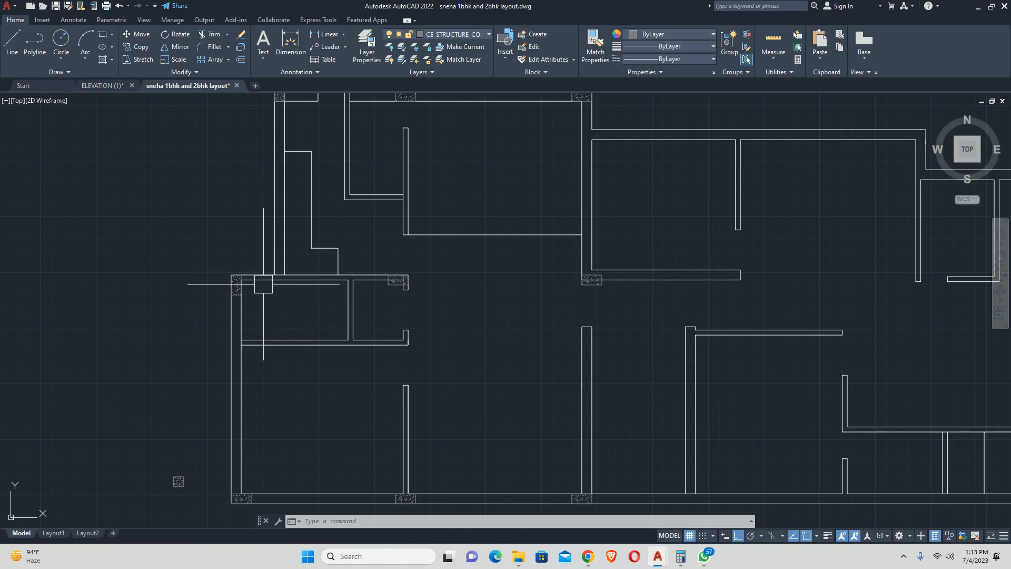
scroll(261, 286, down, 3)
scroll(279, 300, up, 1)
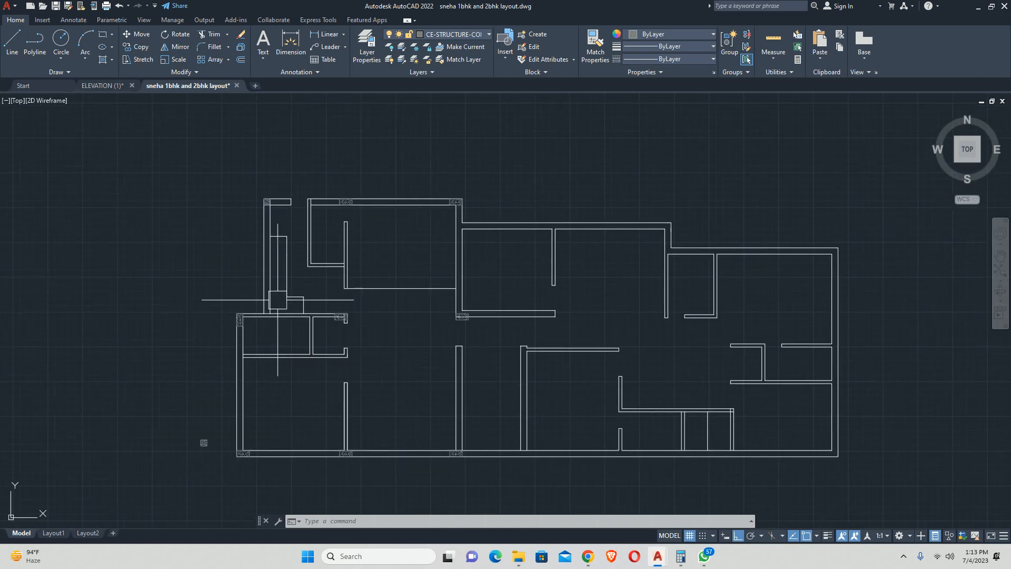
scroll(260, 202, up, 2)
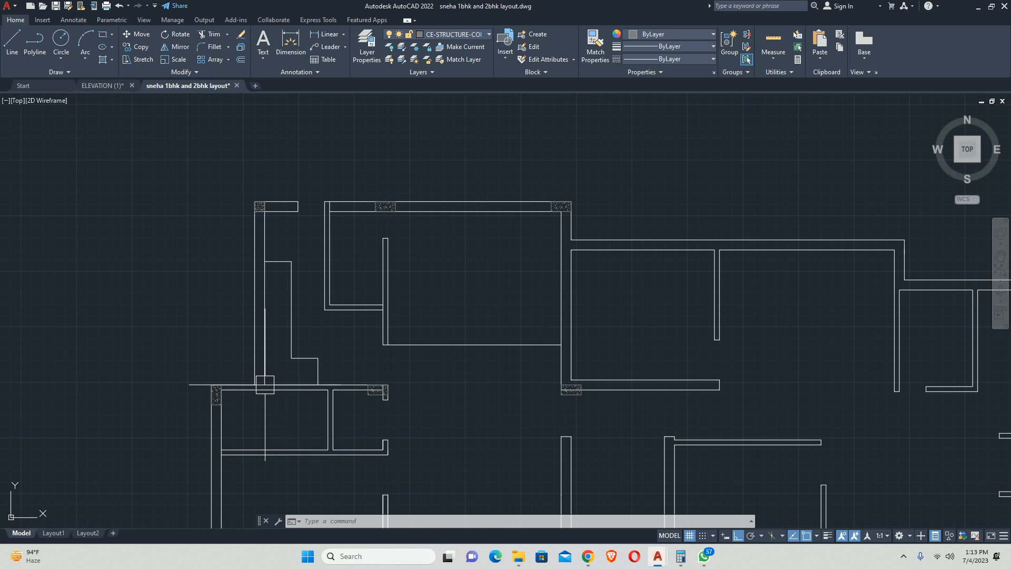
scroll(276, 354, down, 4)
middle_drag(276, 354, 232, 330)
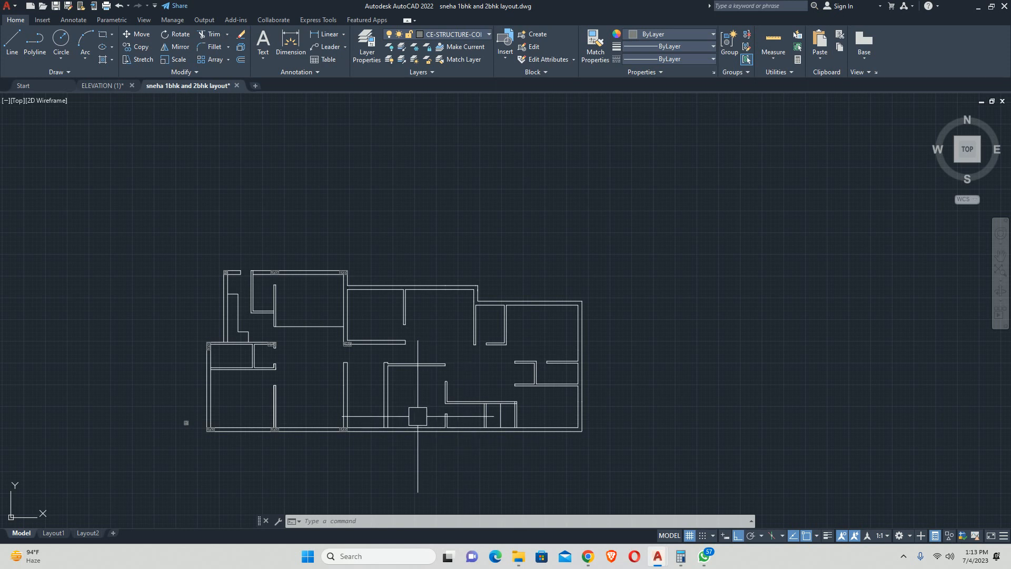
Open the reference image Civil WB 028 from the Work_Books\Civil Workbook folder on drive D in File Explorer.
key(super+e)
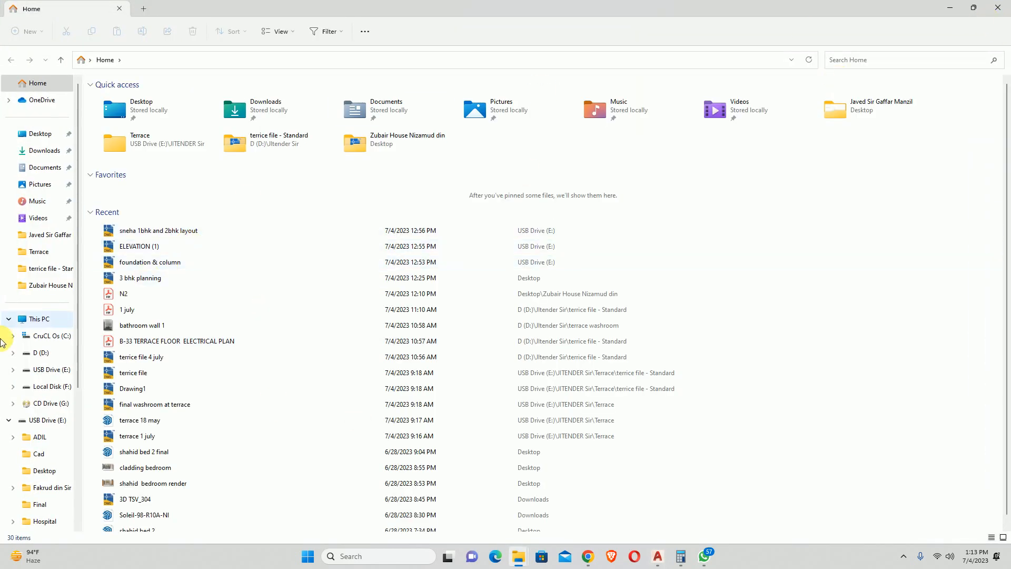
click(38, 318)
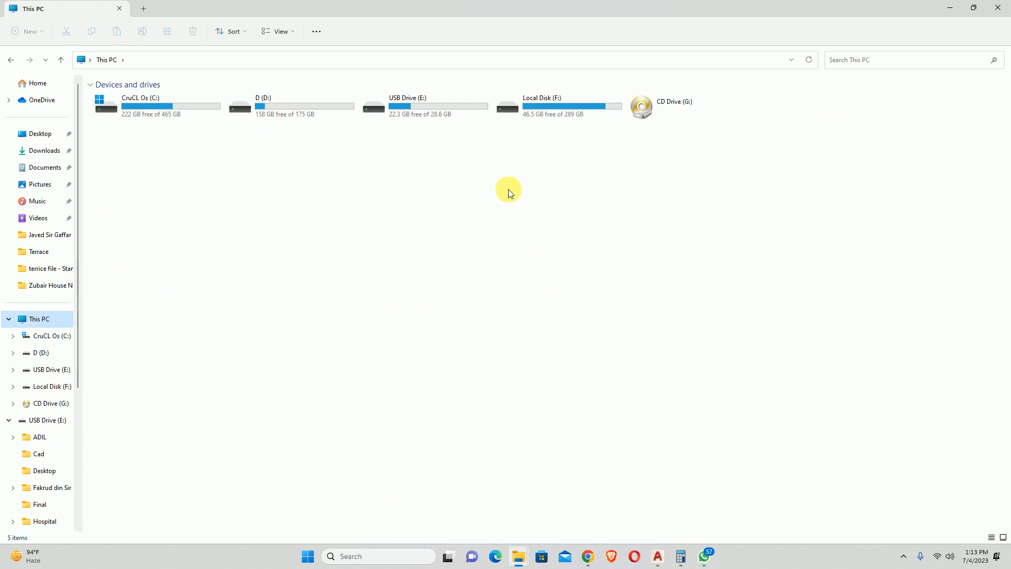
click(341, 109)
double_click(342, 109)
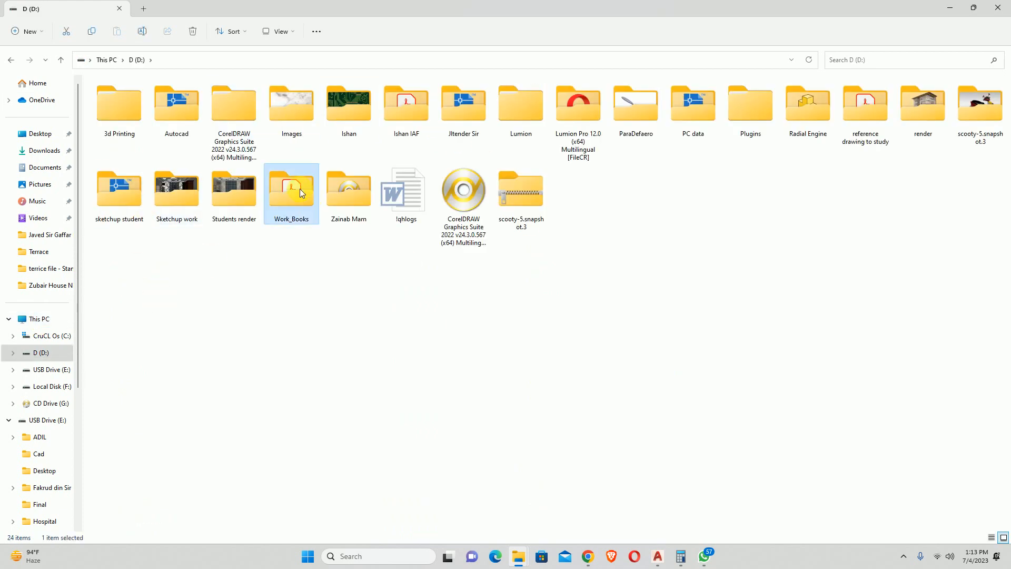
double_click(299, 188)
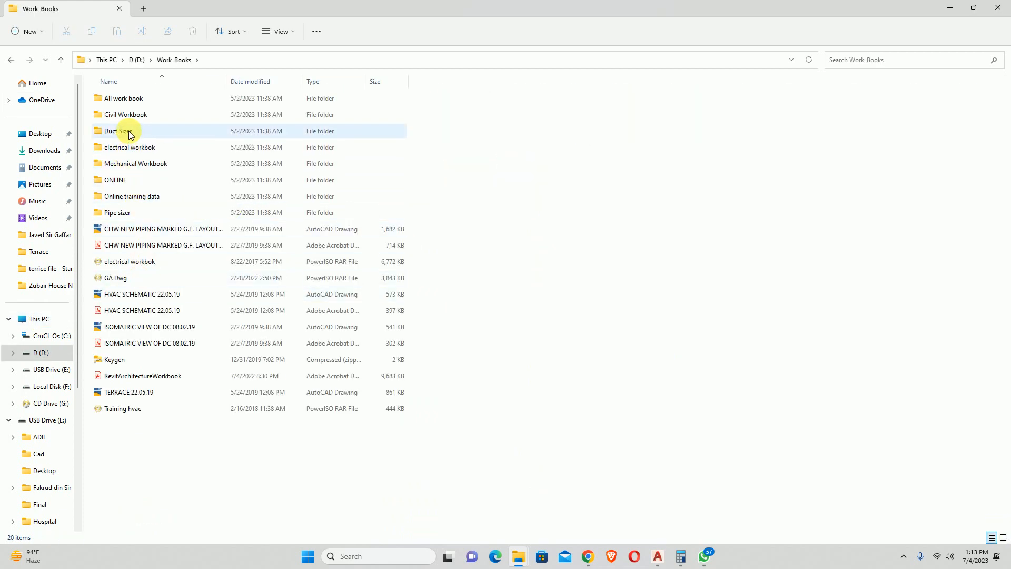
double_click(128, 116)
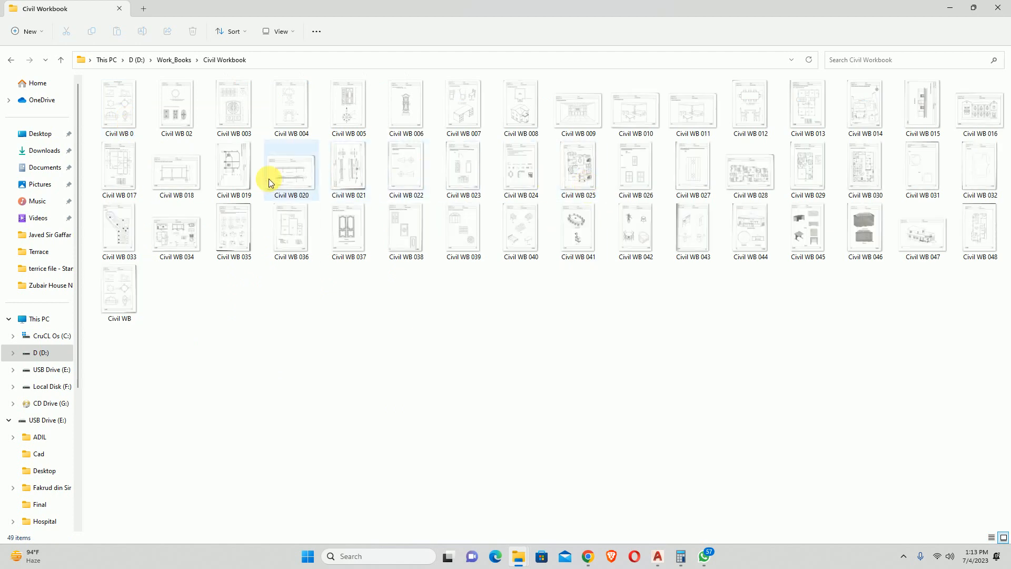
double_click(755, 174)
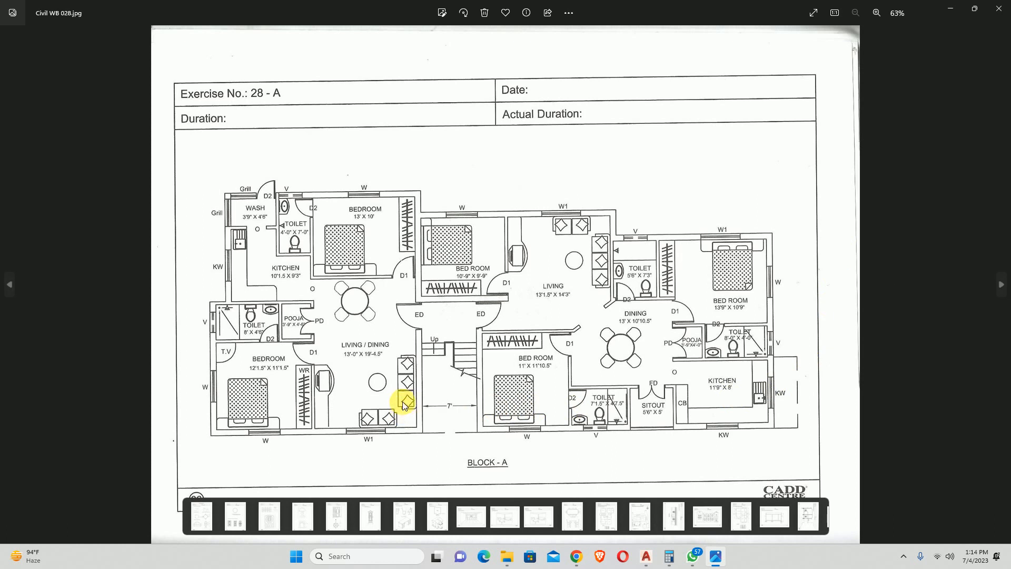
Examine the Block-A reference floor plan at a larger size and return to the AutoCAD drawing, closing the workbook folder.
scroll(332, 334, up, 1)
scroll(335, 337, up, 1)
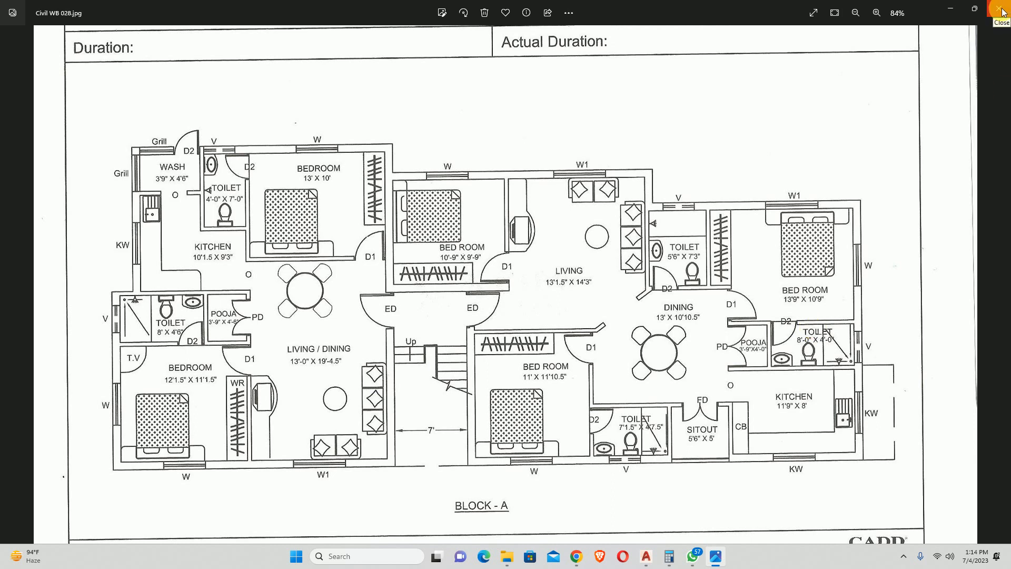
click(948, 8)
click(974, 9)
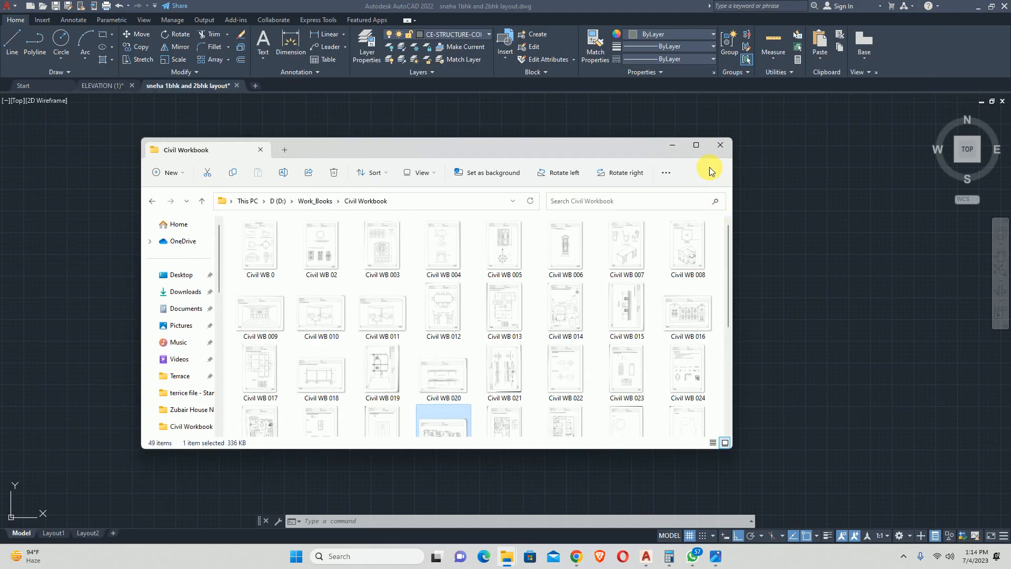
click(723, 130)
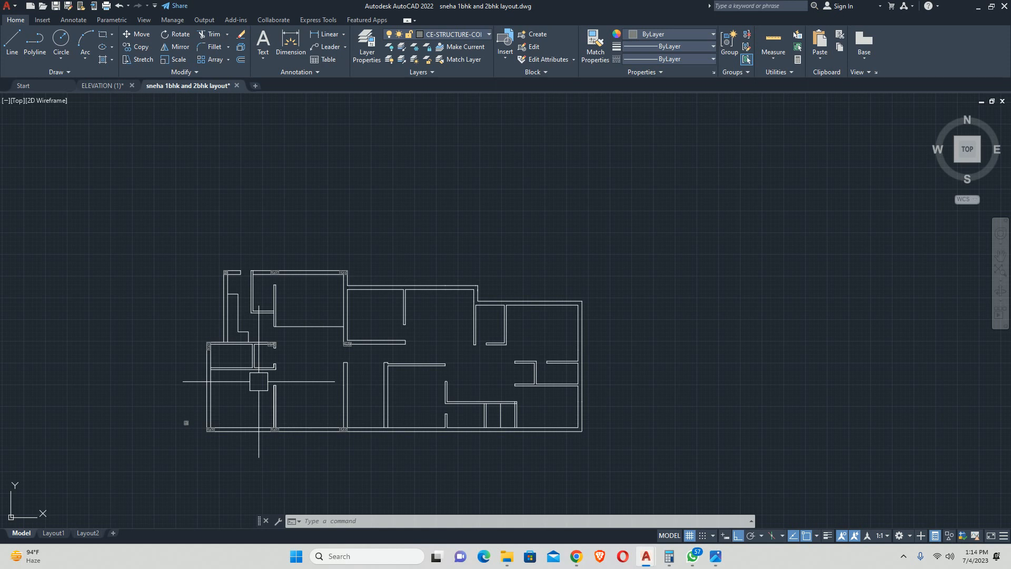
Add a linear dimension below the lower exterior wall between the centres of the lower-left corner column and the next column.
scroll(255, 382, up, 3)
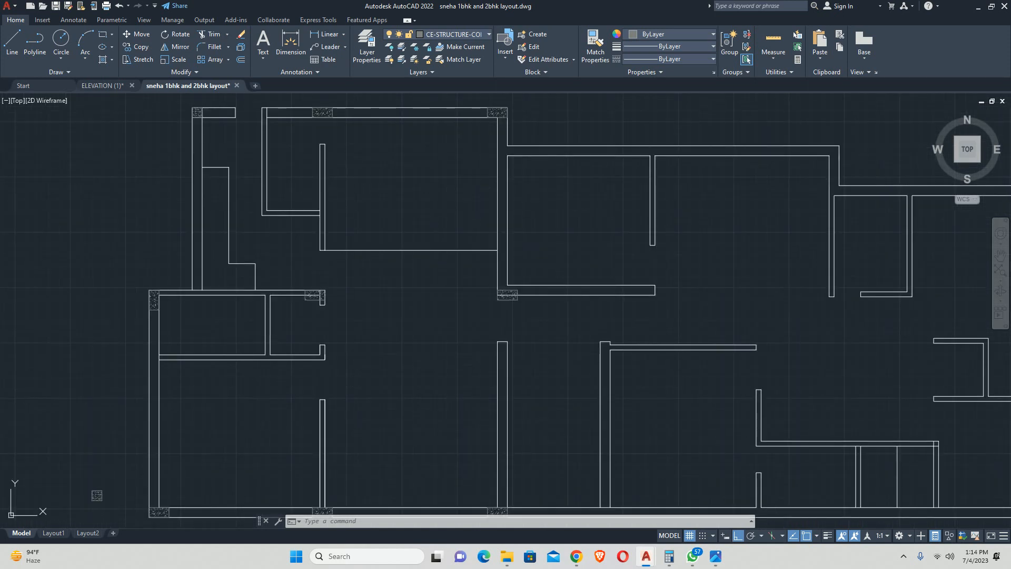
scroll(220, 382, up, 4)
text(DLI)
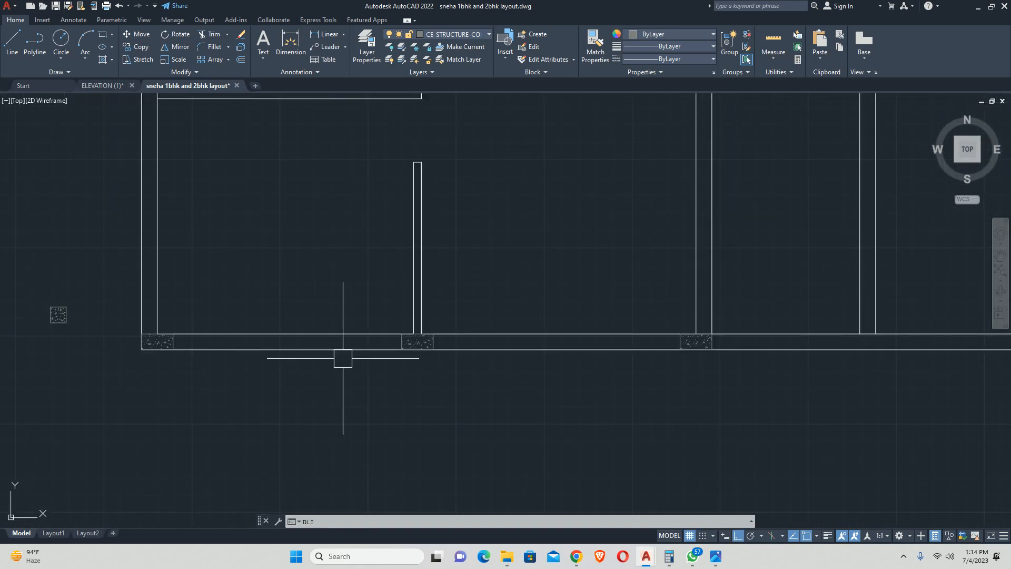
key(Return)
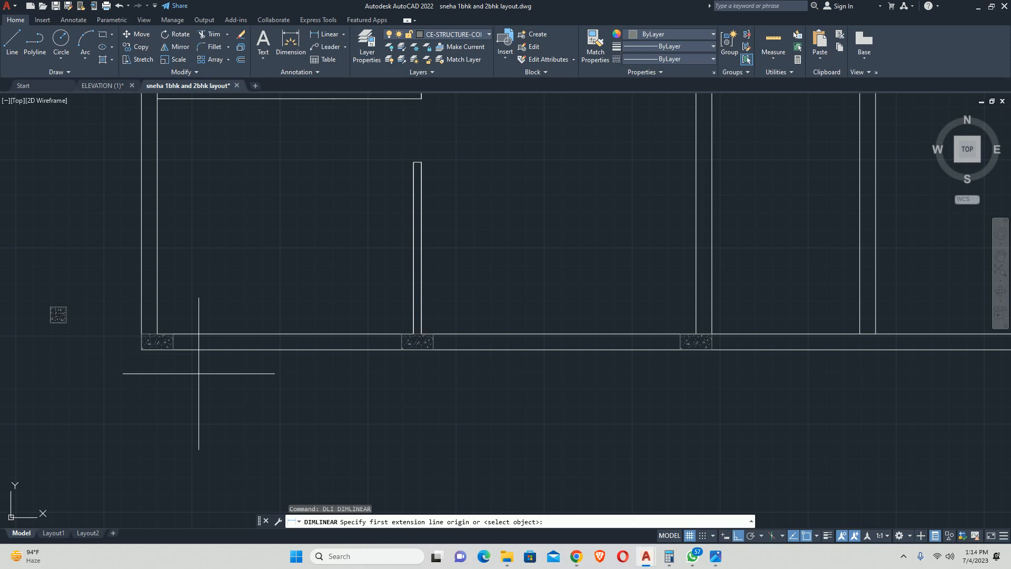
click(157, 348)
click(418, 349)
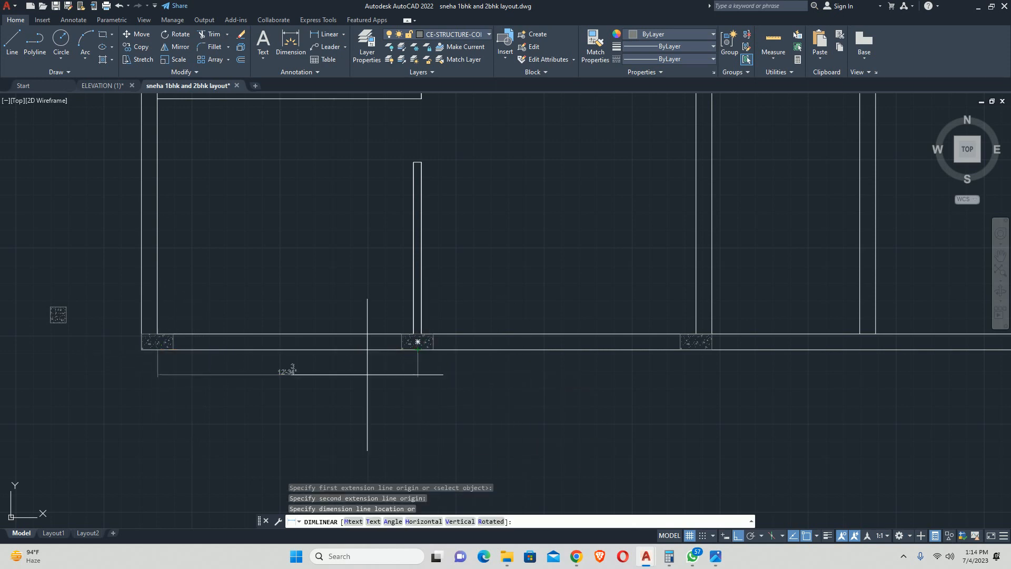
scroll(264, 365, up, 4)
click(271, 354)
key(Escape)
key(Escape)
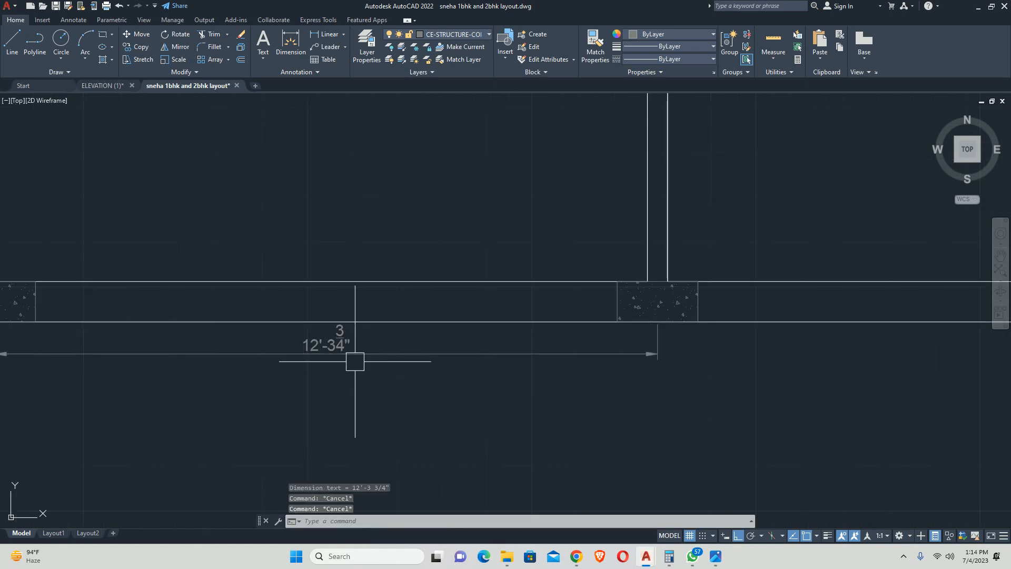
Continue the dimension chain along the lower exterior wall to the centre of the third column.
middle_drag(504, 404, 462, 409)
text(pCO)
key(Return)
middle_drag(737, 413, 73, 409)
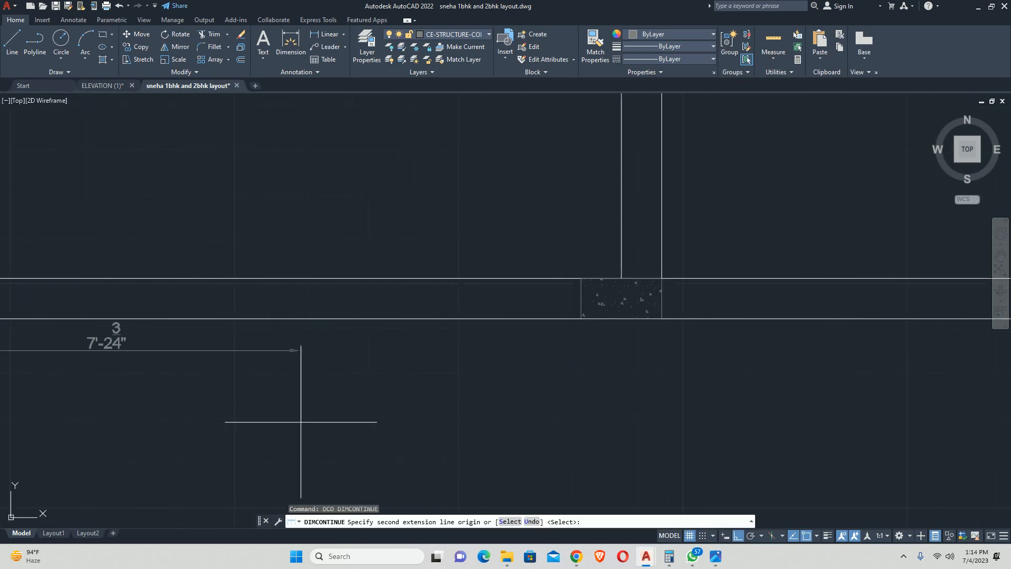
click(621, 306)
key(Escape)
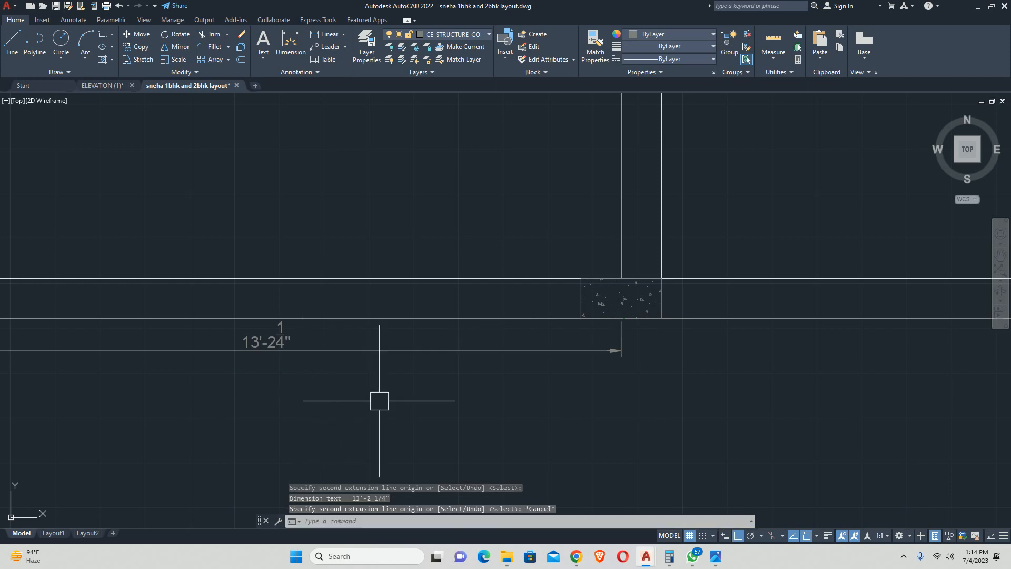
Erase both column-spacing dimensions below the lower exterior wall.
scroll(503, 401, down, 5)
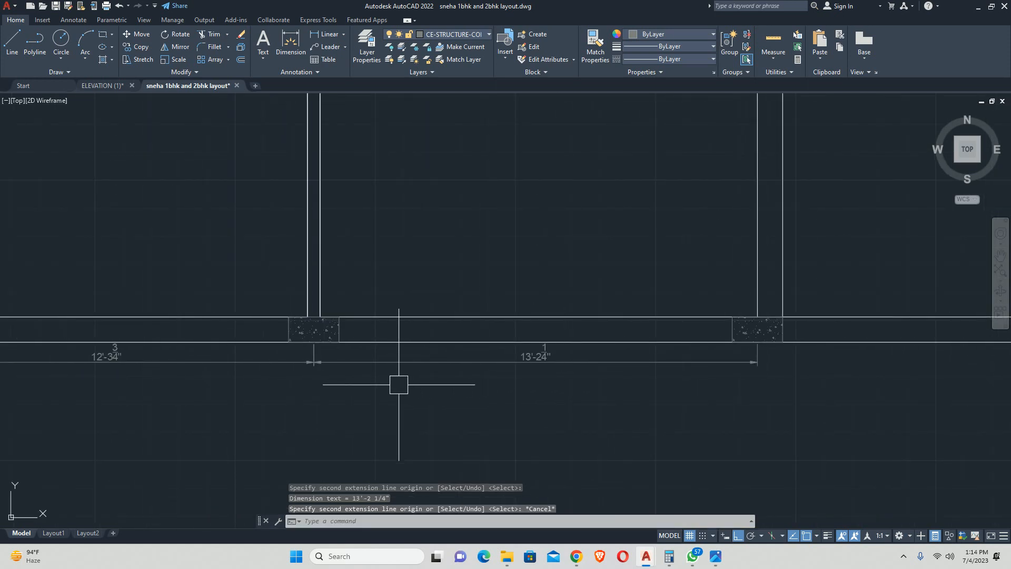
scroll(335, 330, down, 2)
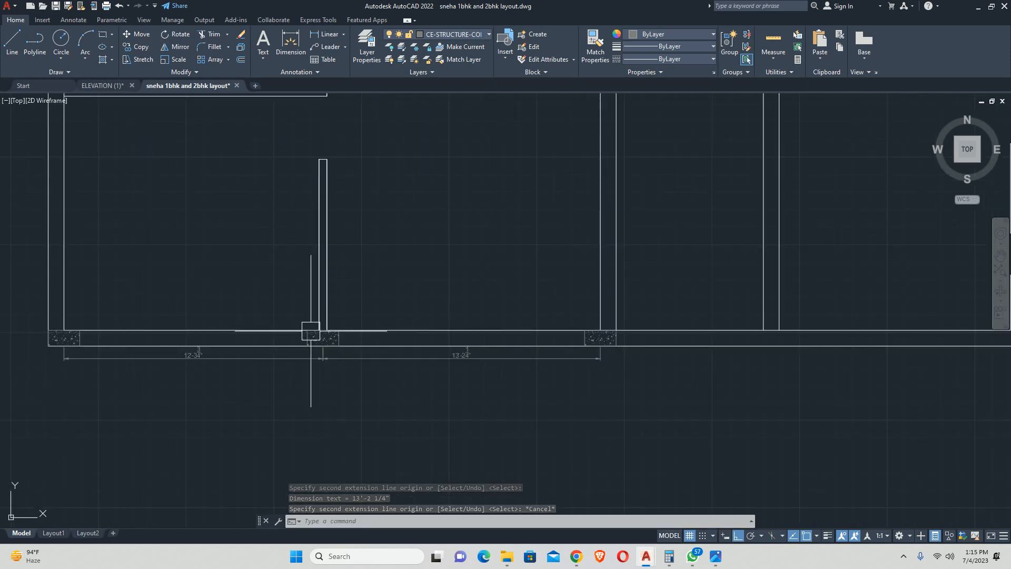
scroll(311, 337, down, 2)
scroll(311, 337, down, 2)
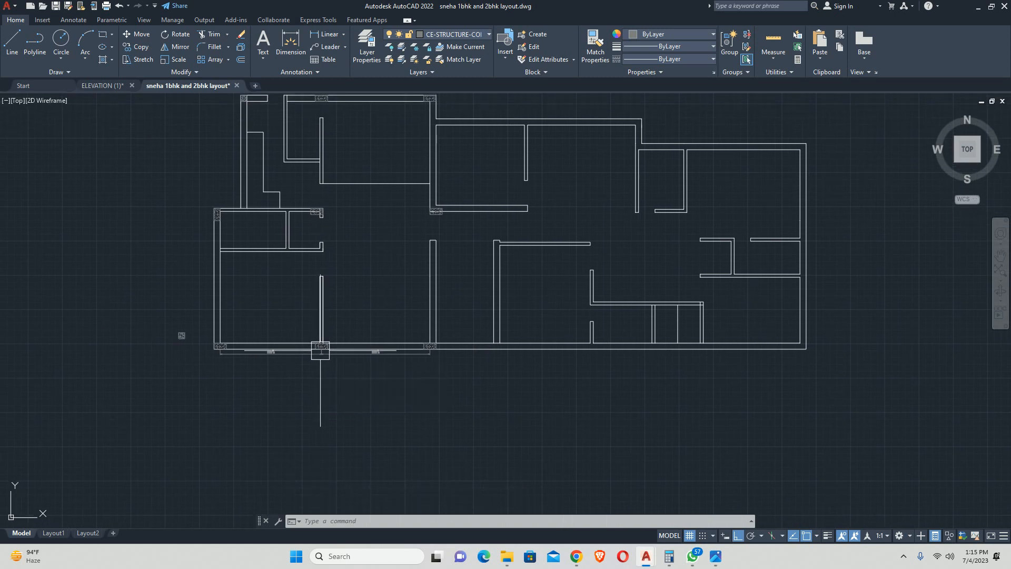
scroll(316, 349, up, 6)
click(382, 410)
click(289, 377)
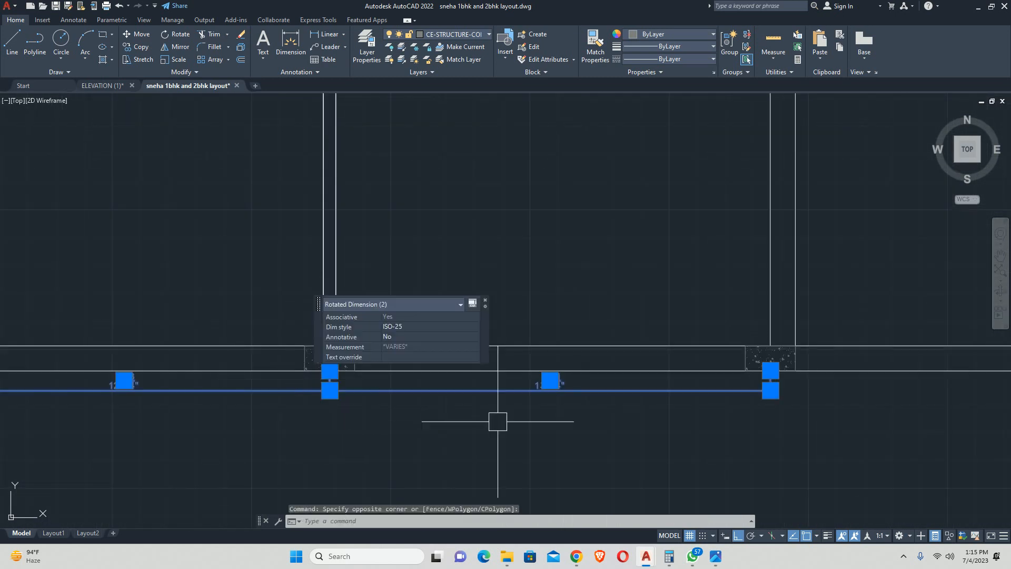
key(Delete)
scroll(555, 423, down, 5)
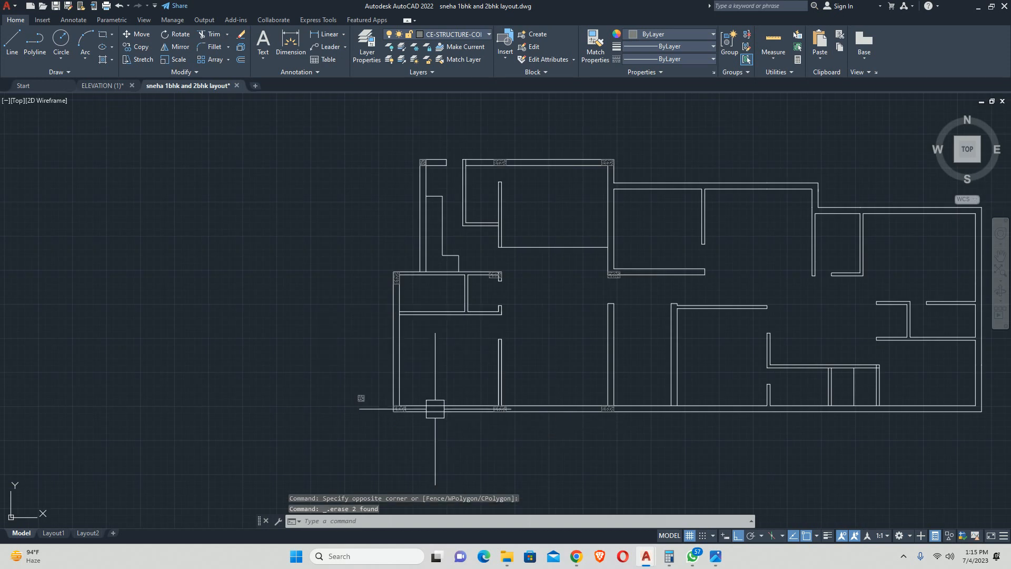
middle_drag(407, 272, 353, 312)
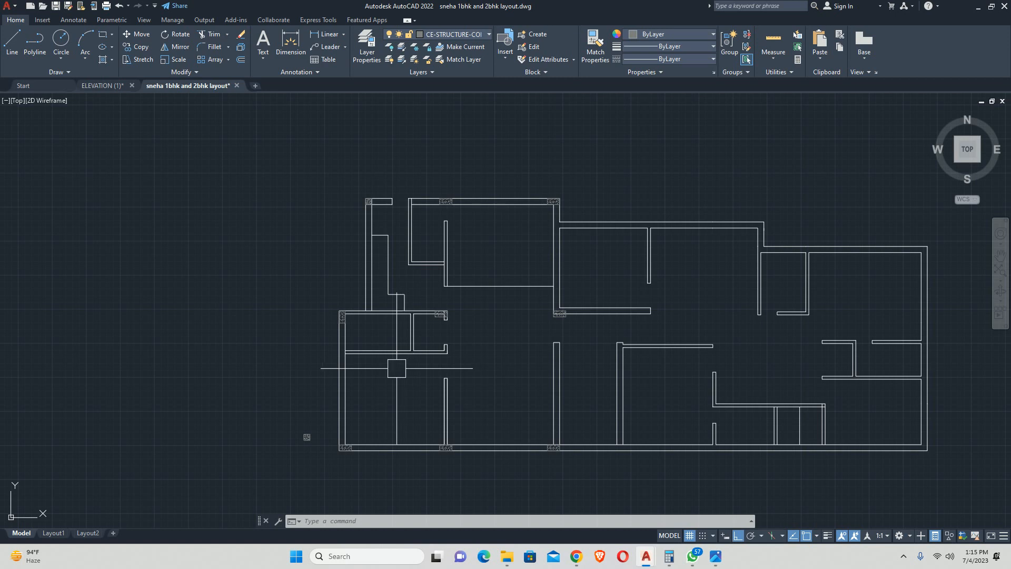
key(F10)
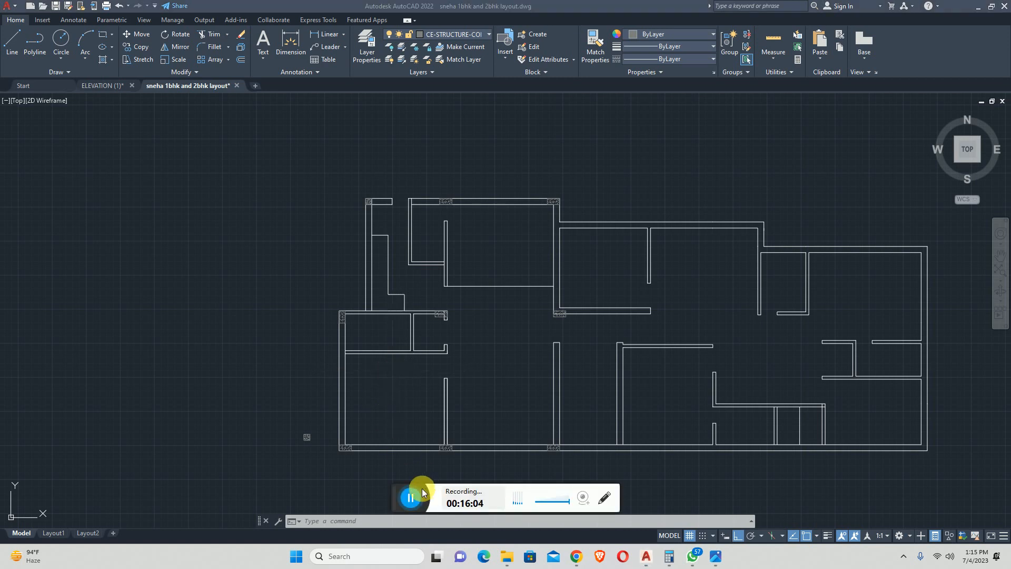